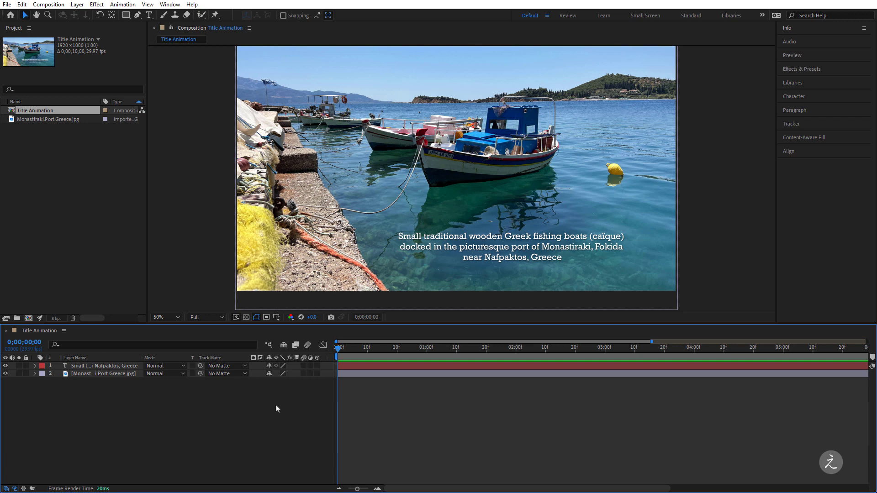
Inspect the photo and text layers, examining the Drop Shadow layer style settings on the text layer
click(112, 374)
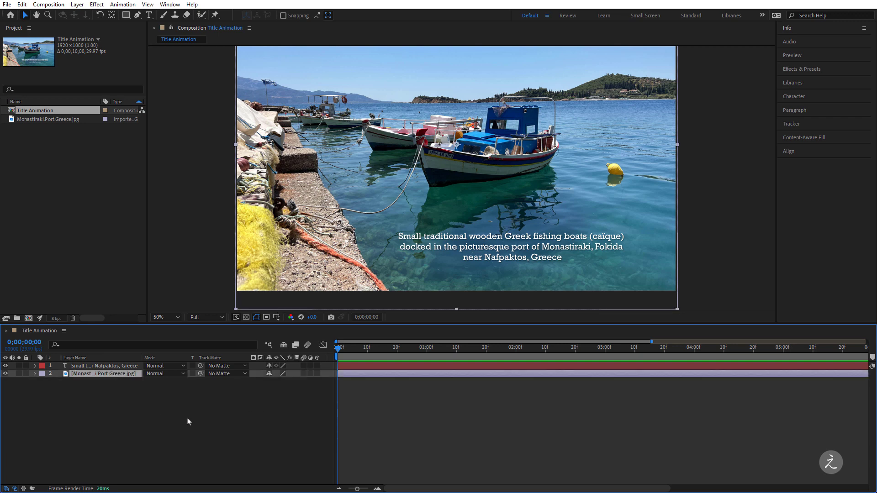
click(114, 366)
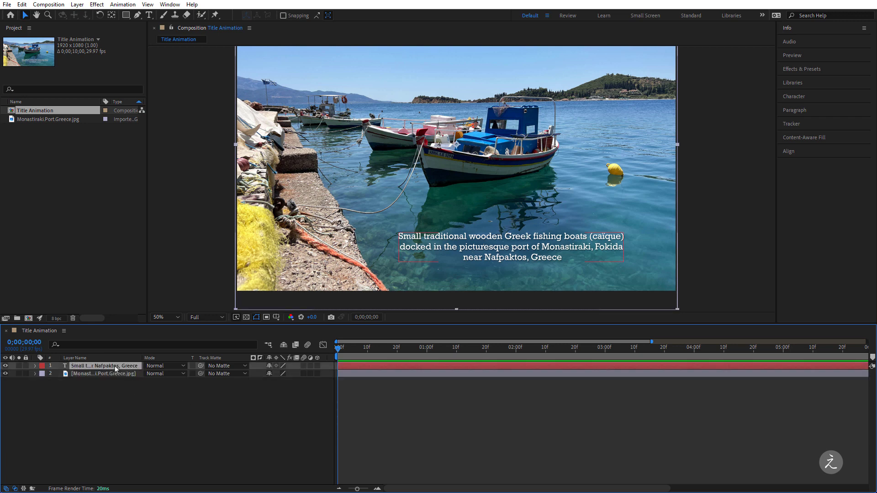
click(36, 366)
click(72, 391)
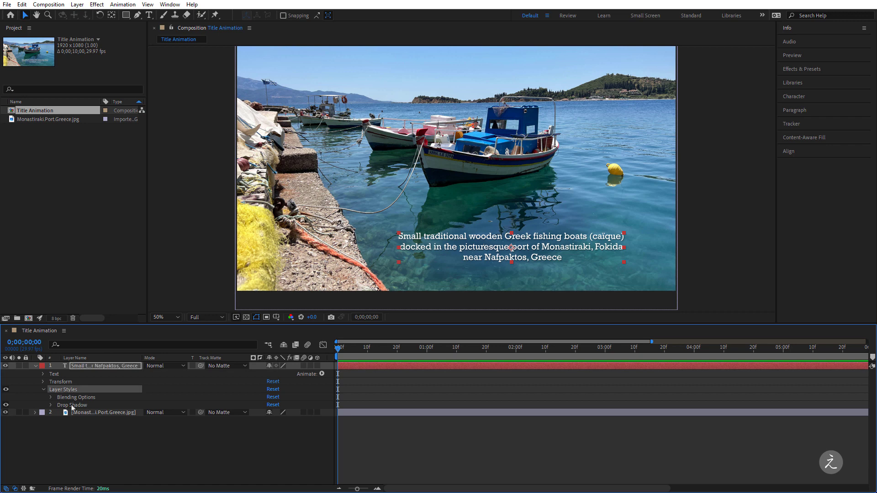
click(66, 404)
click(51, 405)
scroll(247, 434, down, 1)
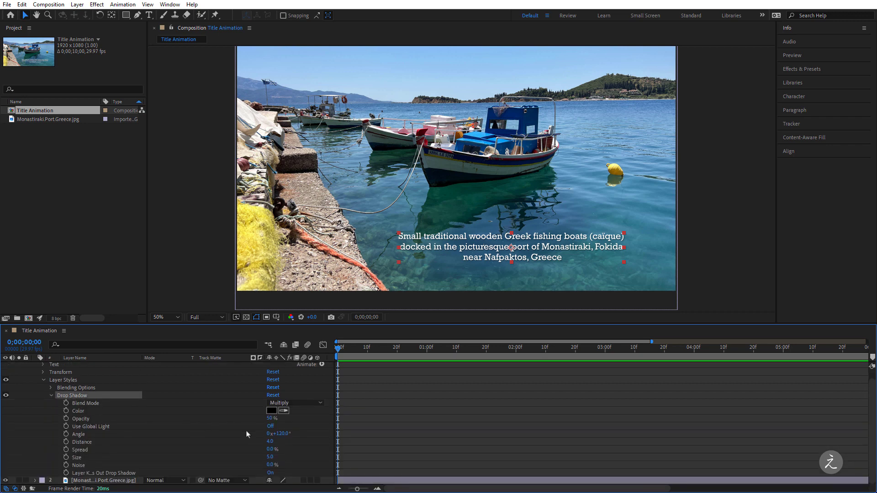
scroll(247, 434, up, 1)
click(44, 390)
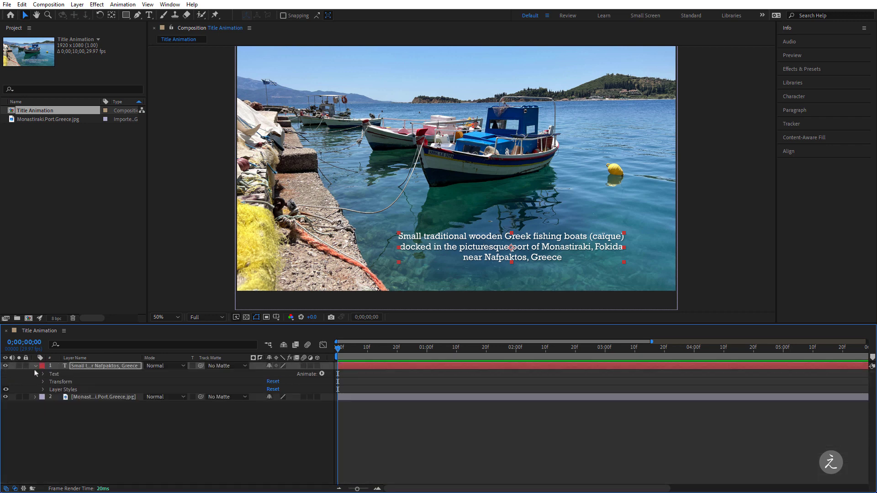
click(35, 366)
Lock the text and photo layers and display the grid over the composition
click(25, 366)
click(25, 373)
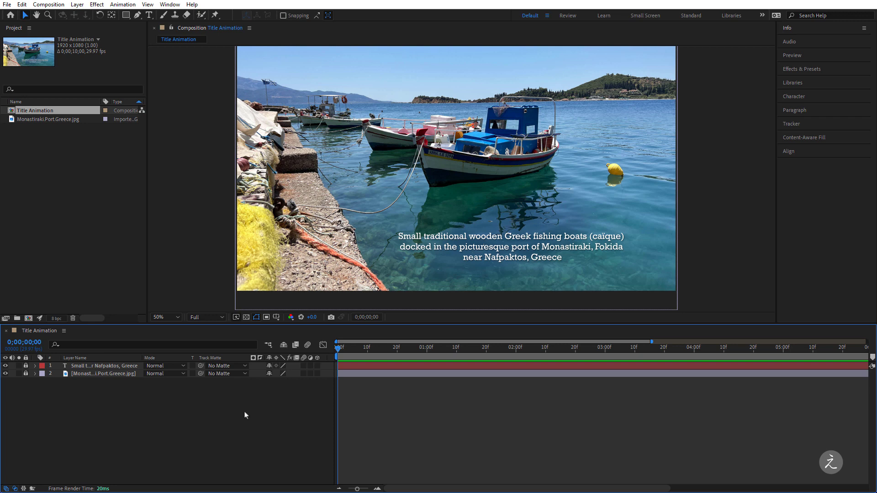
click(154, 5)
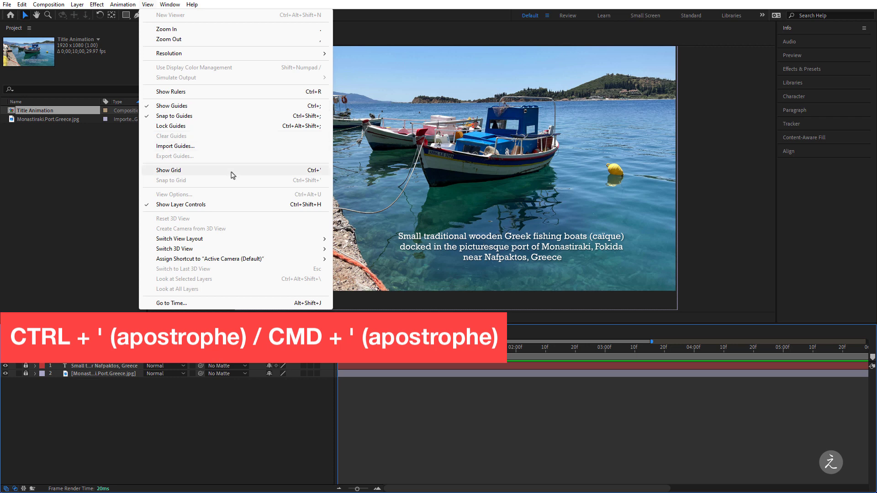
click(232, 175)
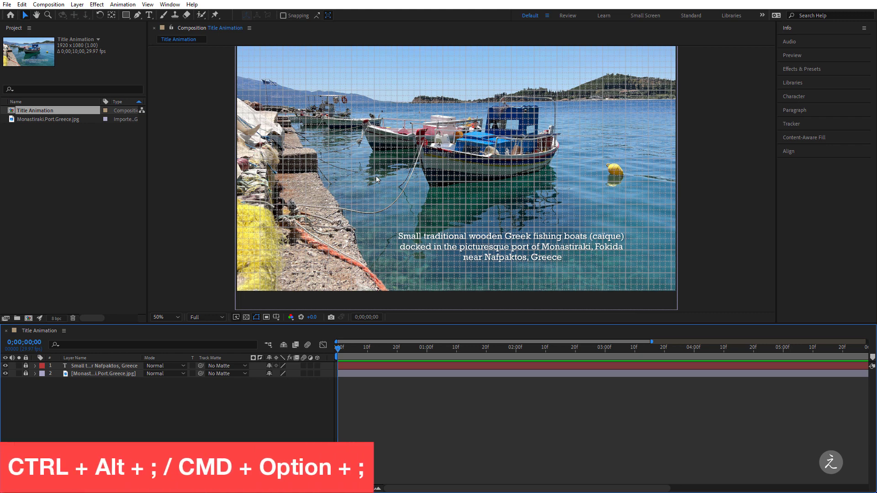
Review the grid spacing, subdivisions and style in the Grids & Guides preferences, then dismiss them without changes
key(ctrl+alt+semicolon)
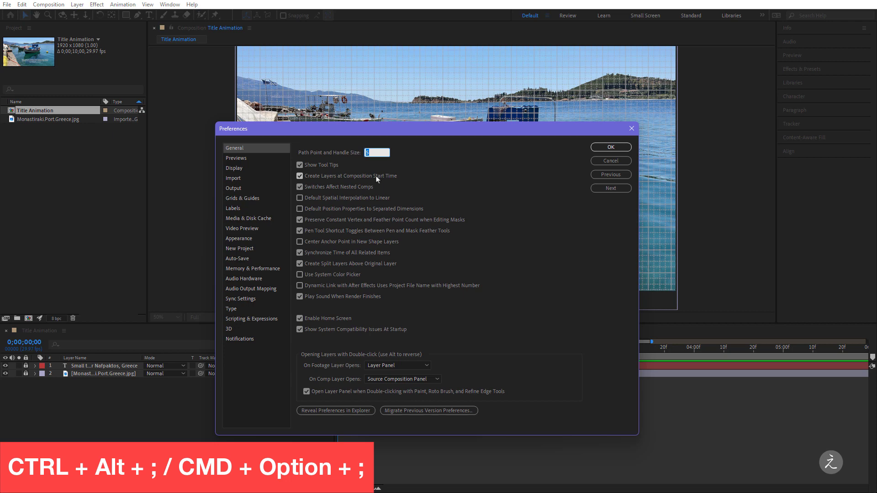
click(264, 203)
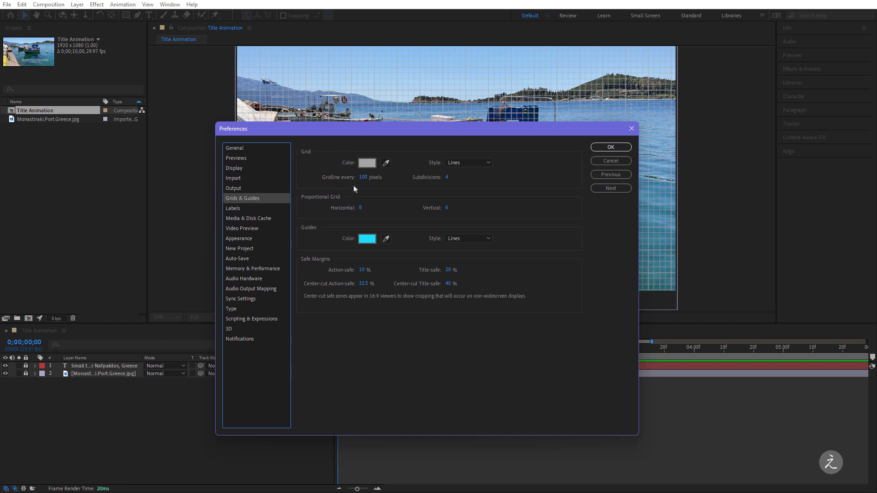
click(594, 161)
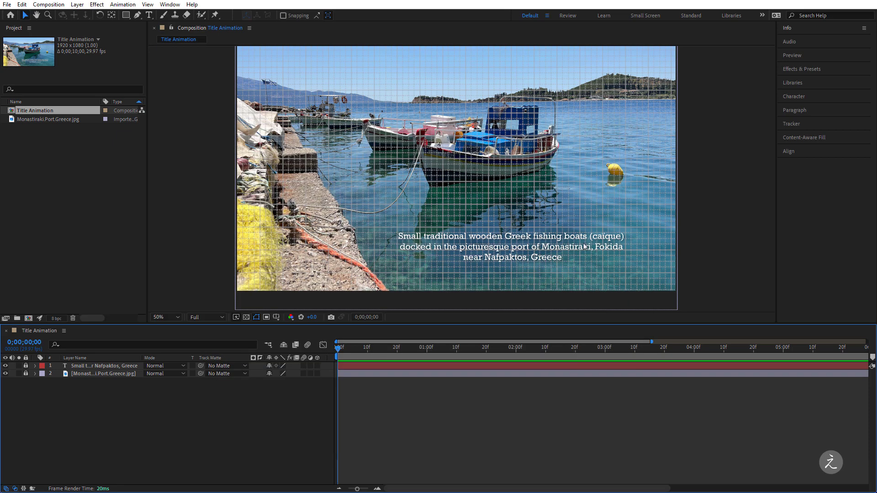
Draw a straight horizontal white line just above the caption with the Pen tool, from the caption's left edge to its centre
scroll(612, 263, up, 2)
drag(628, 263, 706, 251)
key(v)
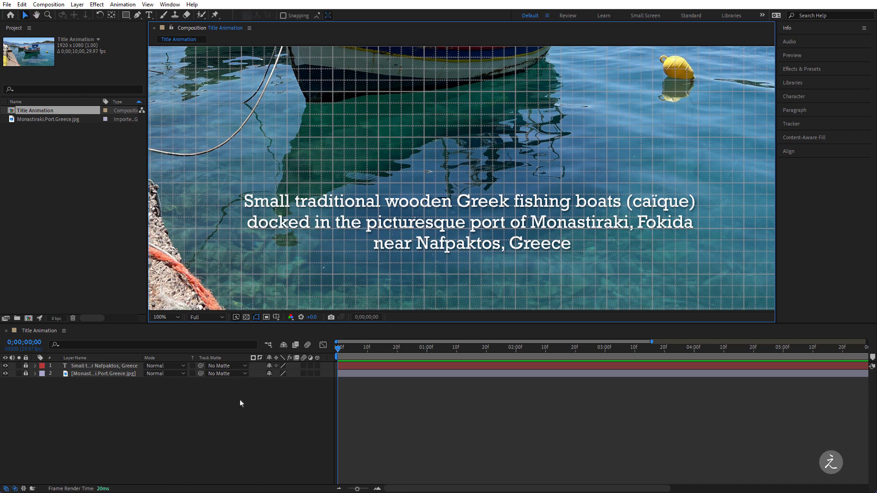
click(138, 17)
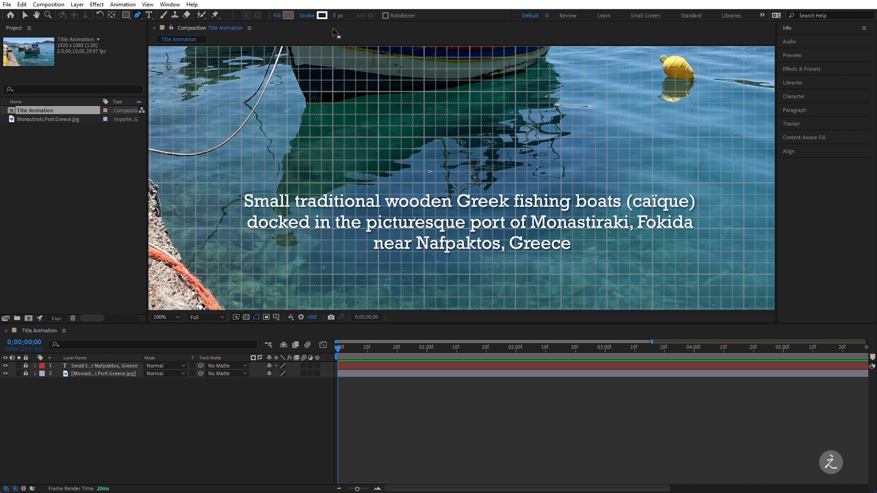
click(242, 183)
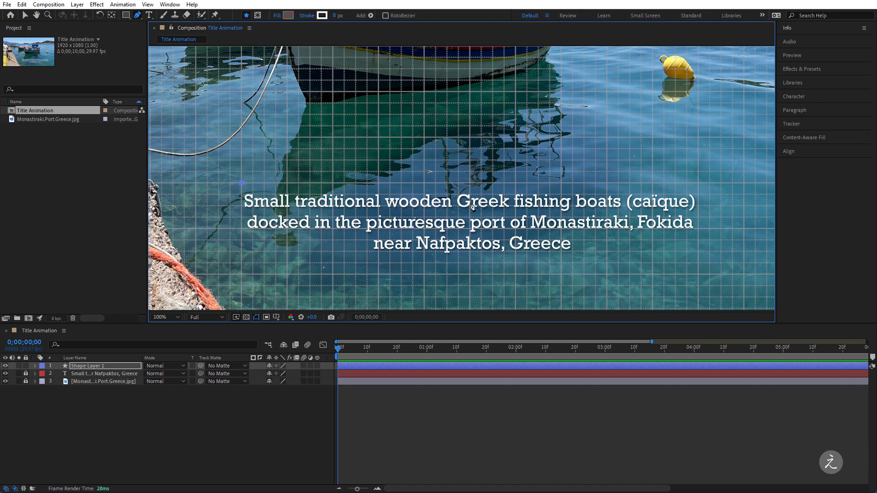
key(shift)
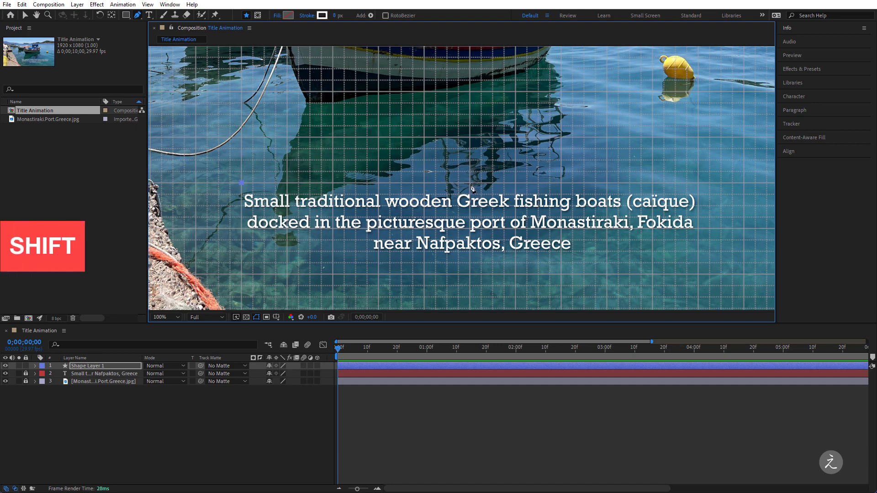
shift+click(470, 185)
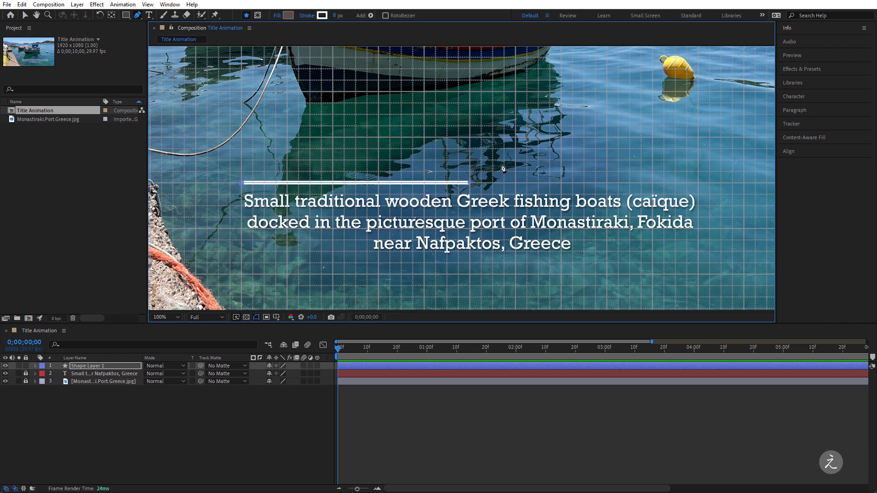
click(25, 15)
click(118, 385)
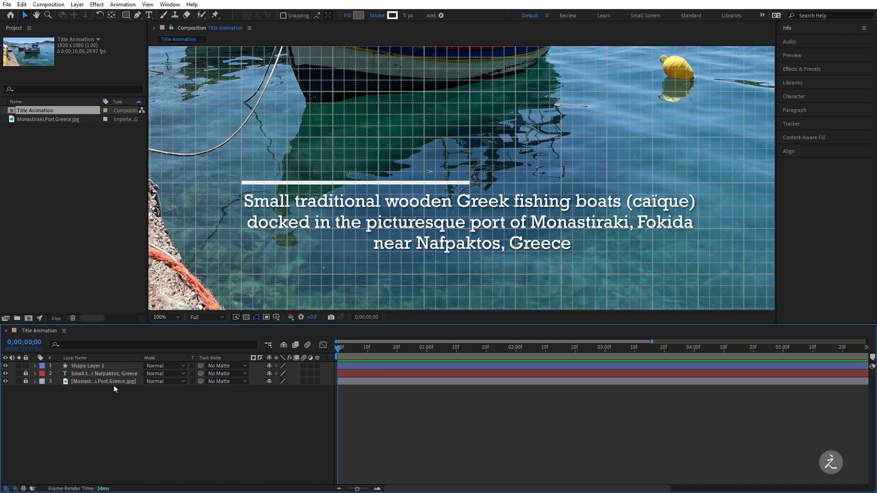
Rename the new shape layer to White Line 1
click(116, 366)
key(Return)
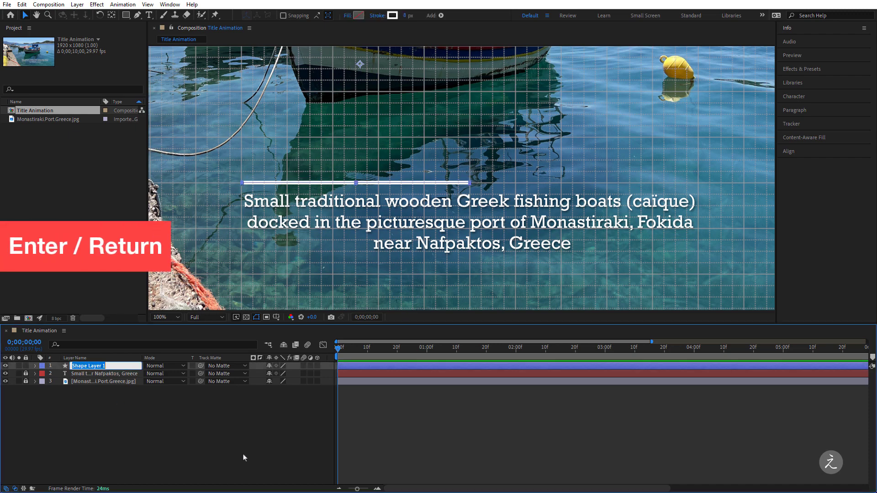
text(White)
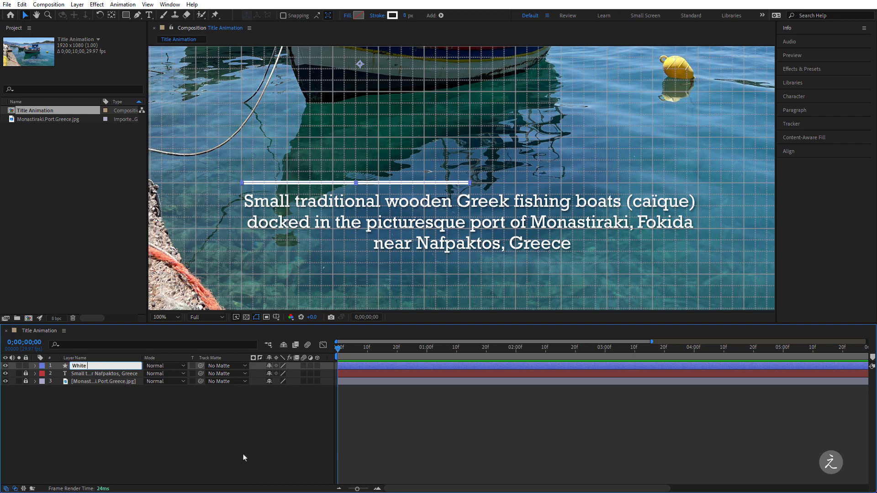
text( Line 1)
key(Return)
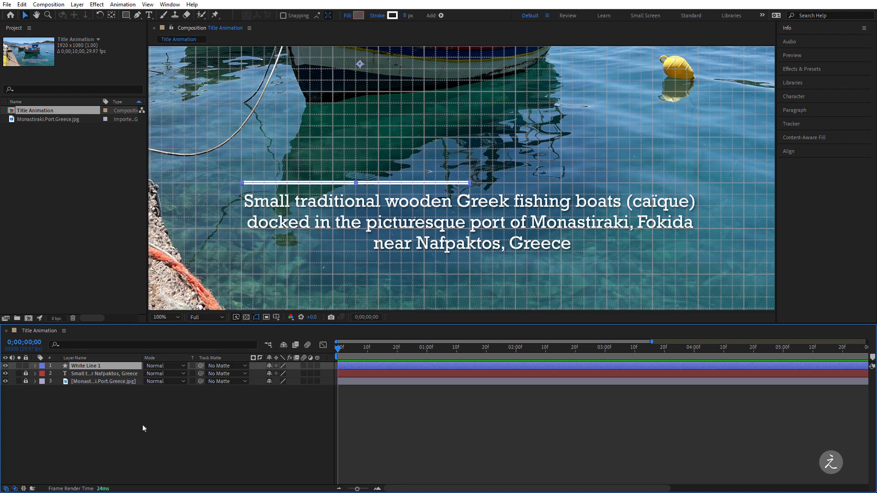
Duplicate White Line 1 and move the copy horizontally so it starts exactly at the first line's right end
key(ctrl+d)
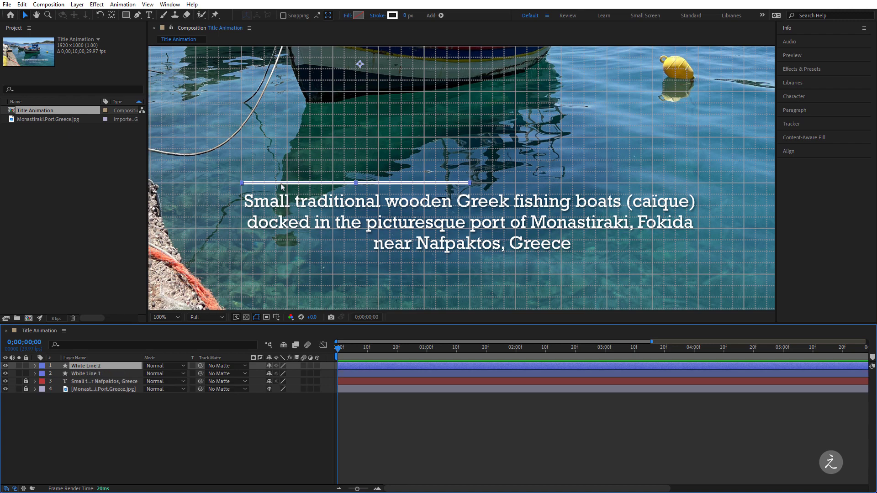
drag(282, 185, 501, 185)
scroll(457, 185, up, 5)
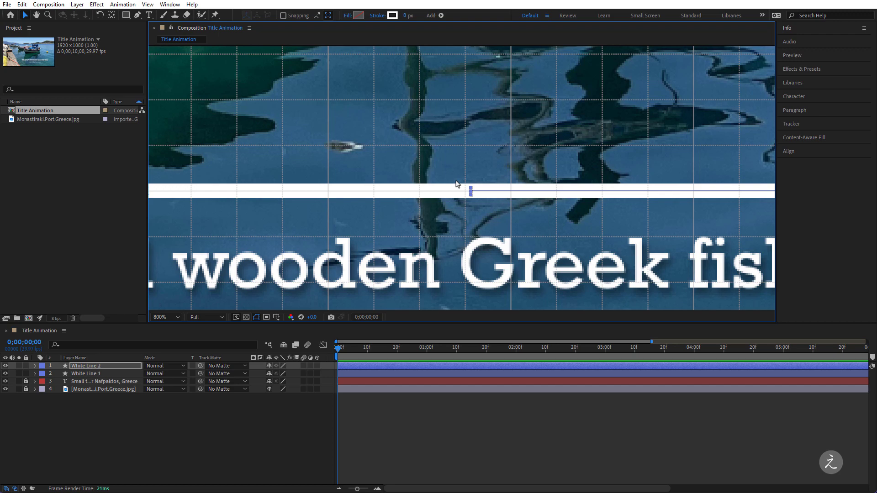
scroll(456, 184, up, 1)
scroll(434, 130, down, 2)
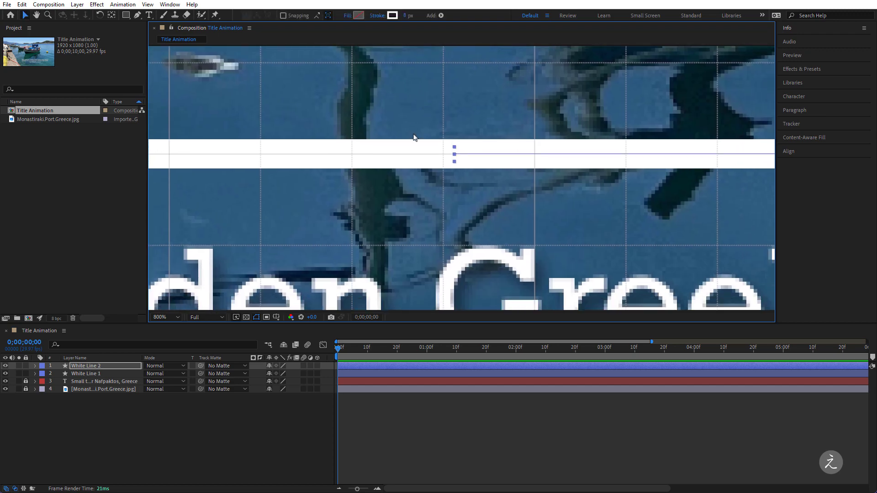
scroll(413, 142, up, 1)
click(421, 172)
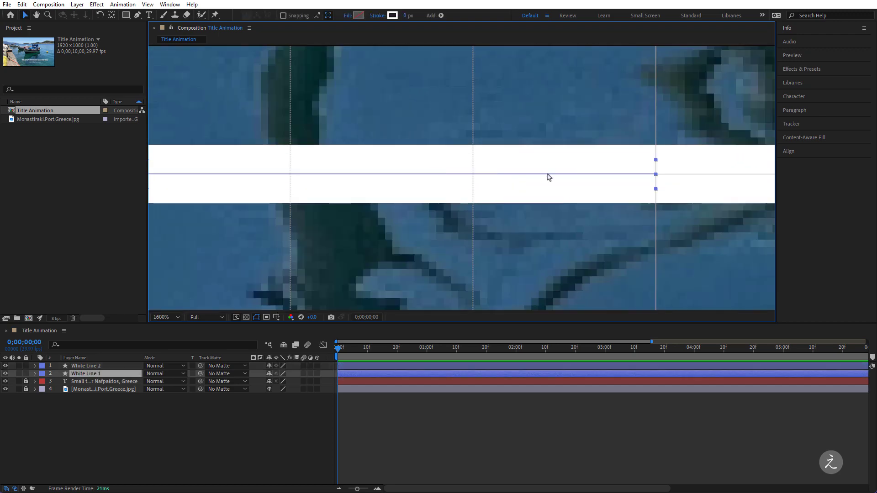
drag(592, 123, 325, 121)
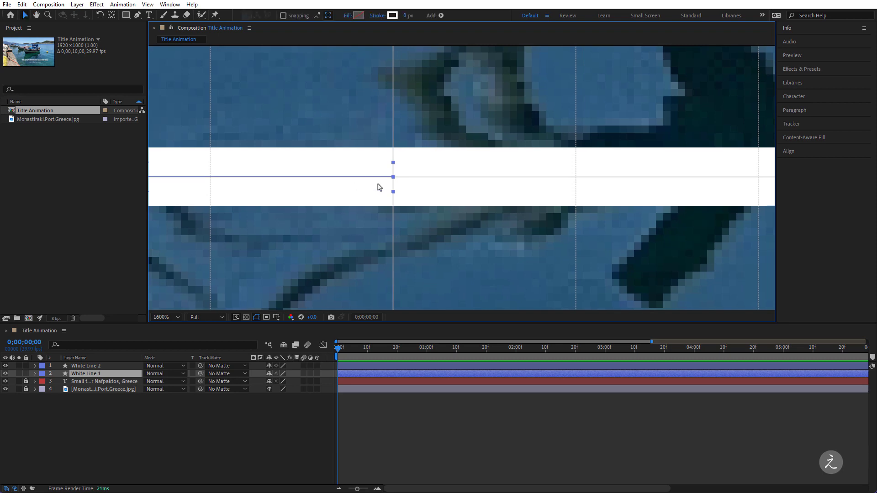
drag(422, 182, 451, 179)
click(394, 211)
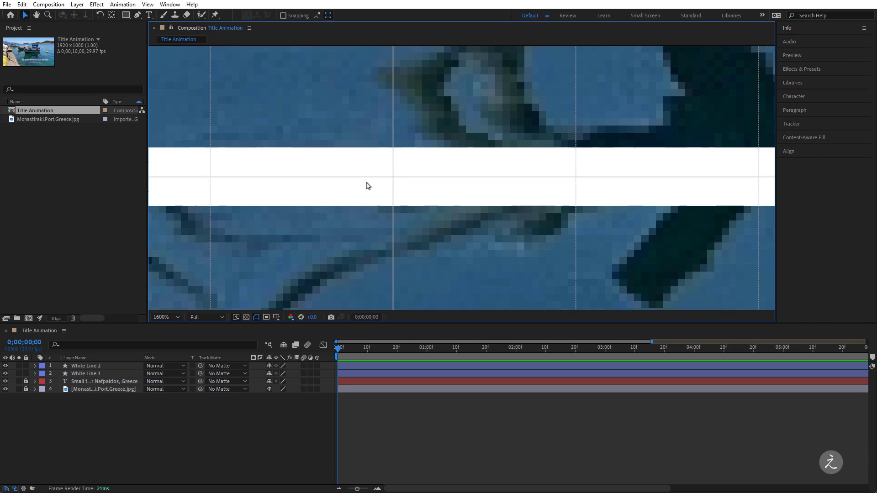
scroll(395, 199, down, 7)
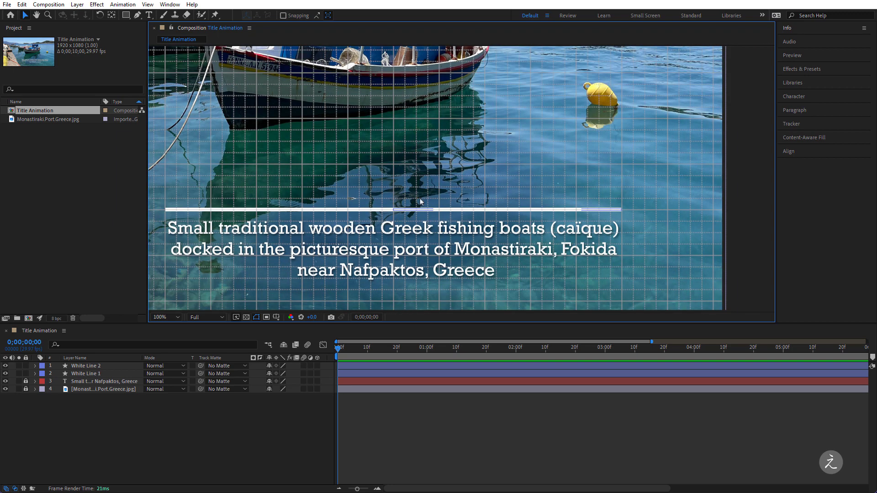
drag(421, 201, 525, 140)
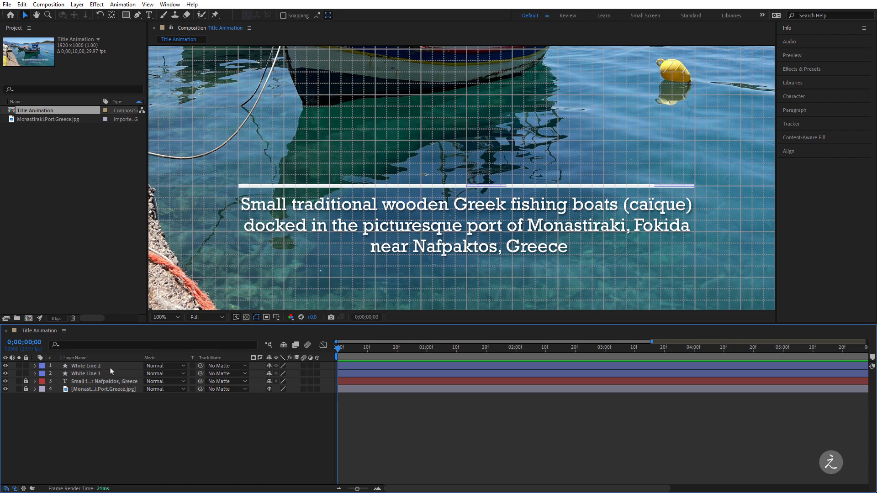
Duplicate the White Line 2 layer and lock both White Line layers
click(86, 366)
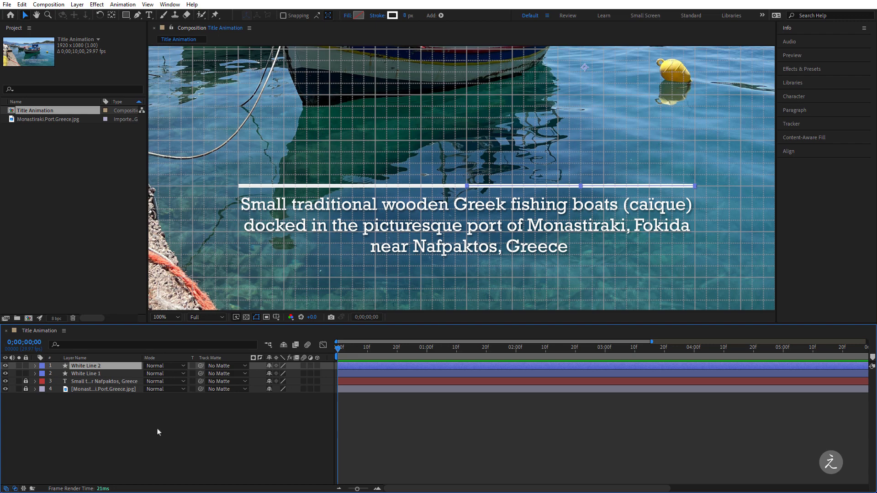
key(ctrl+d)
drag(25, 373, 26, 381)
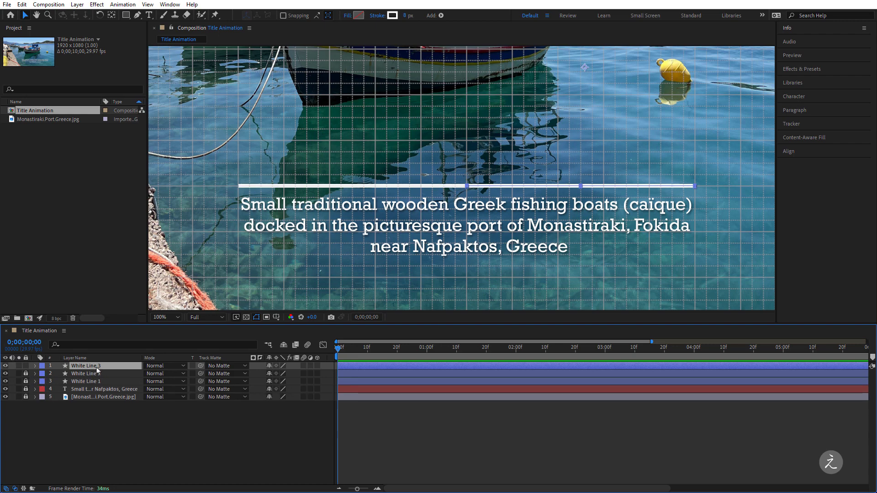
Rename the duplicated line layer to Red Line and set its stroke color to red
key(Return)
text(Re)
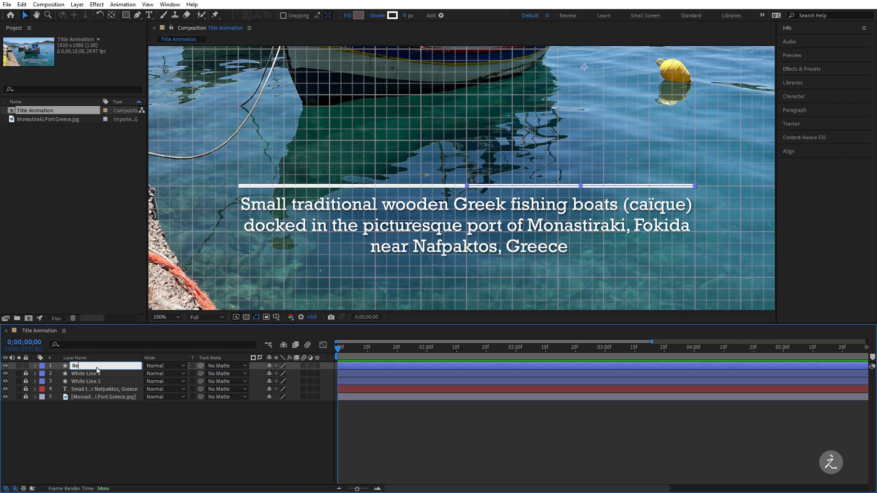
text(d Line)
key(Return)
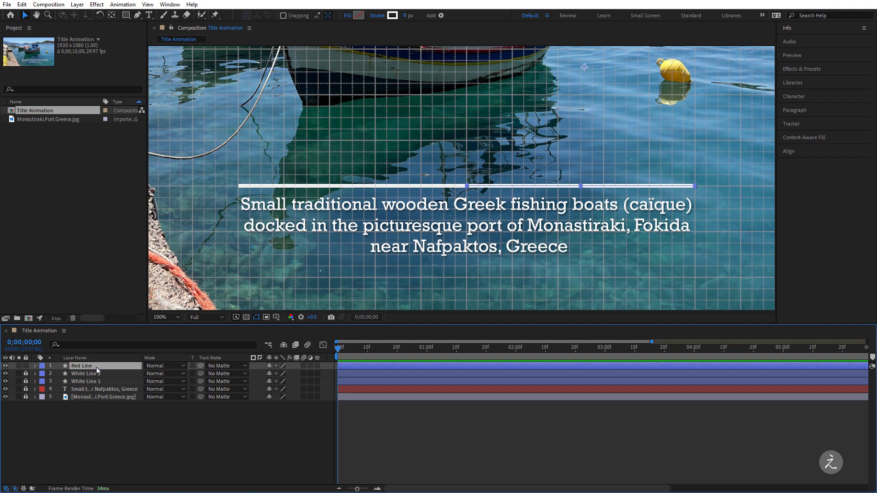
click(391, 15)
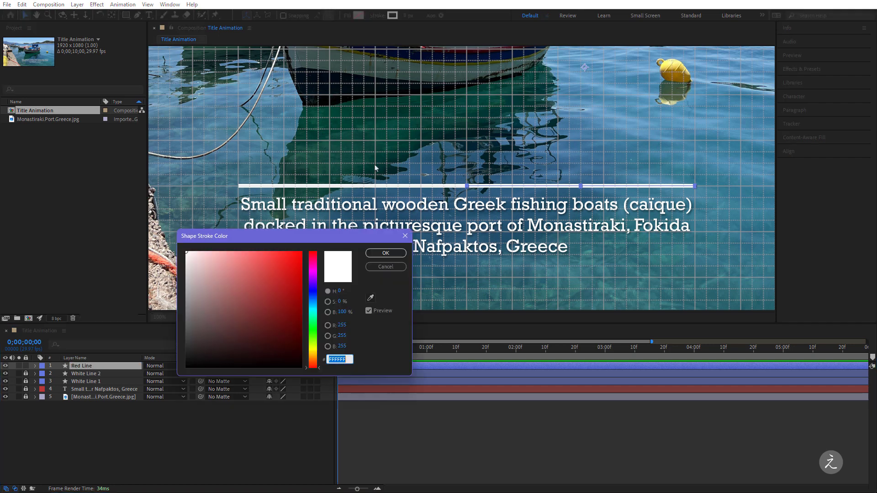
click(274, 272)
click(384, 254)
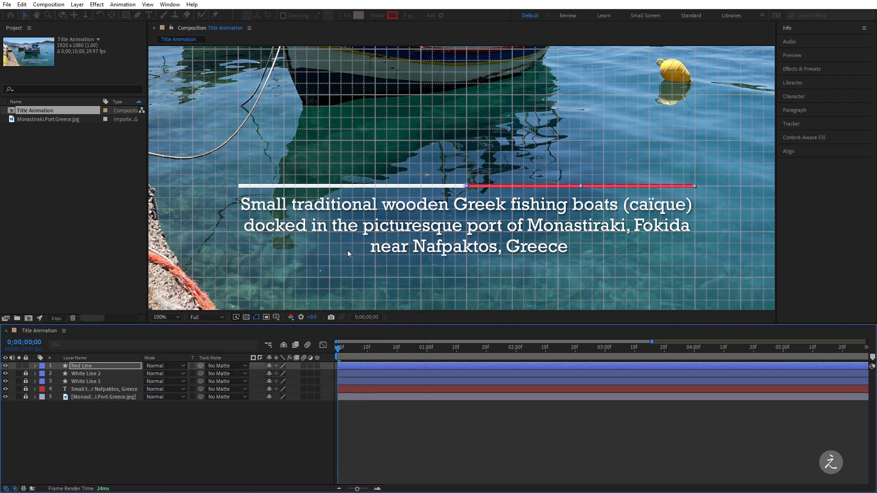
Extend the red line by moving its left endpoint to the left end of White Line 1, covering the full caption width
click(138, 15)
click(579, 186)
drag(466, 186, 243, 187)
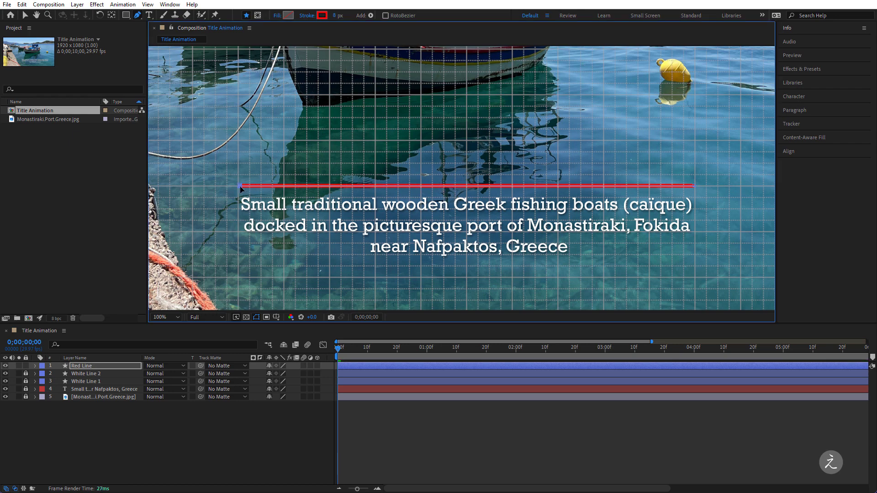
Fine-tune the red line's left endpoint so it lines up exactly with the left end of White Line 1
scroll(239, 186, up, 5)
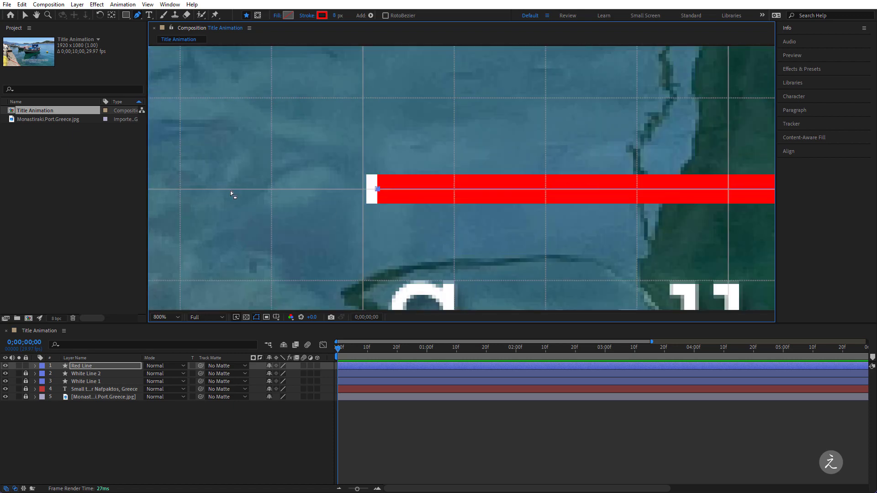
drag(378, 188, 366, 188)
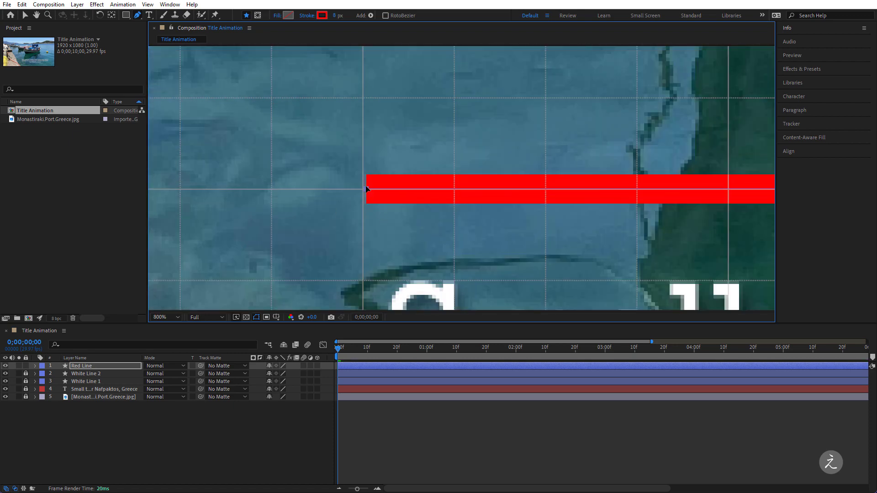
scroll(366, 189, down, 8)
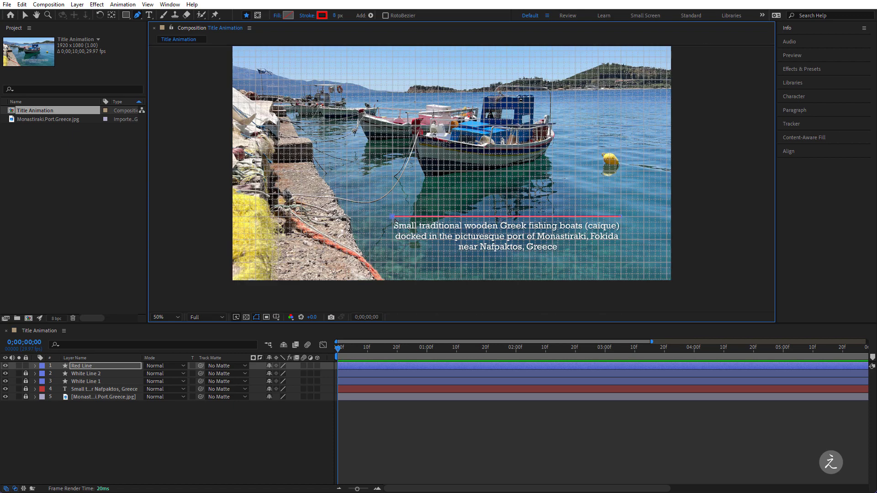
Turn off the grid display in the composition view
scroll(425, 187, down, 1)
scroll(425, 188, up, 1)
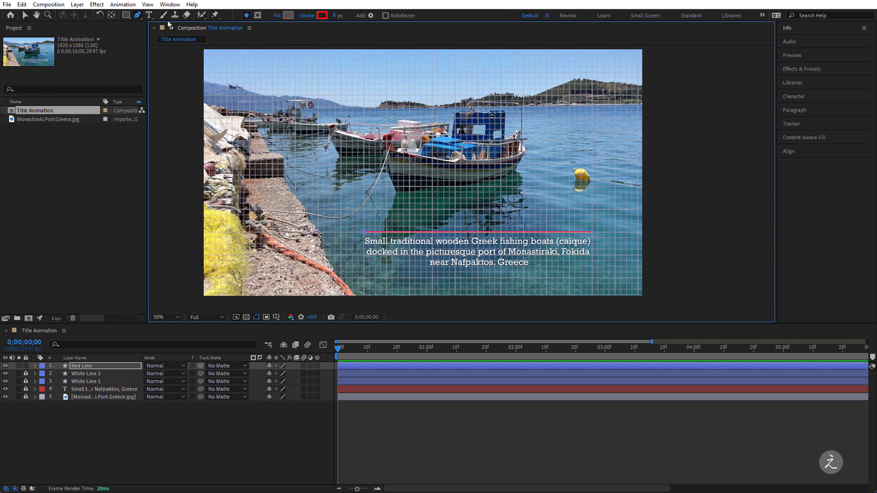
click(154, 6)
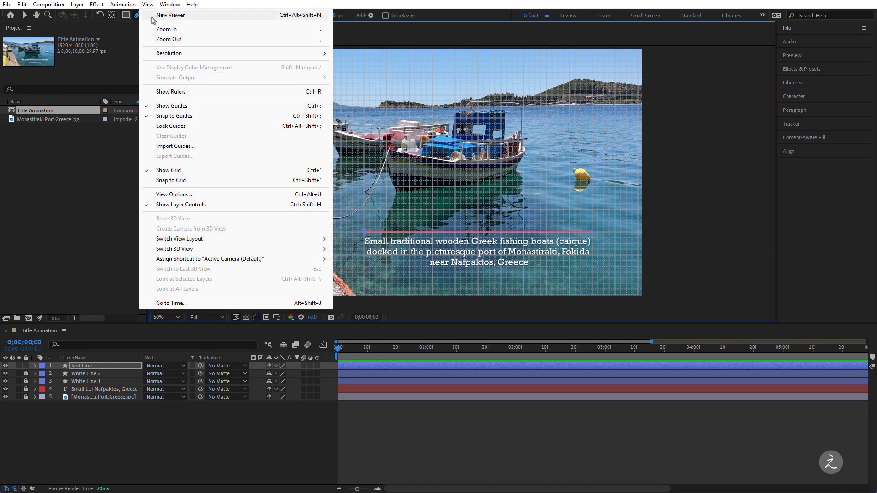
click(210, 169)
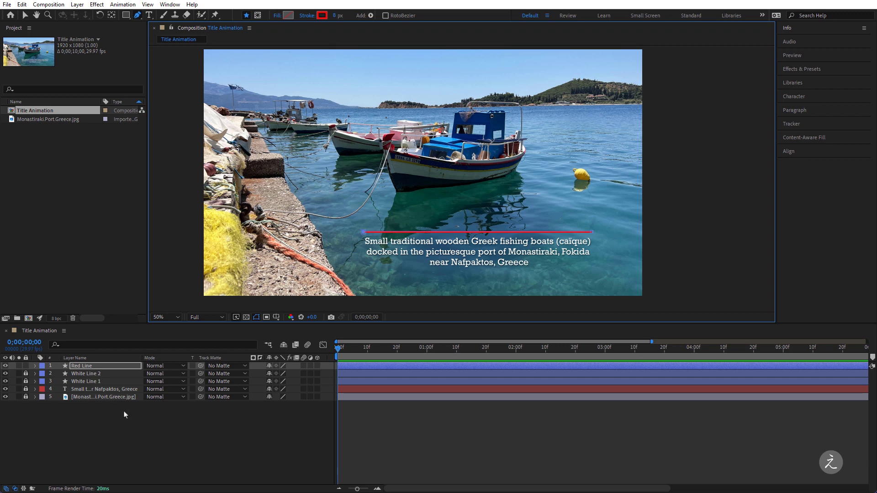
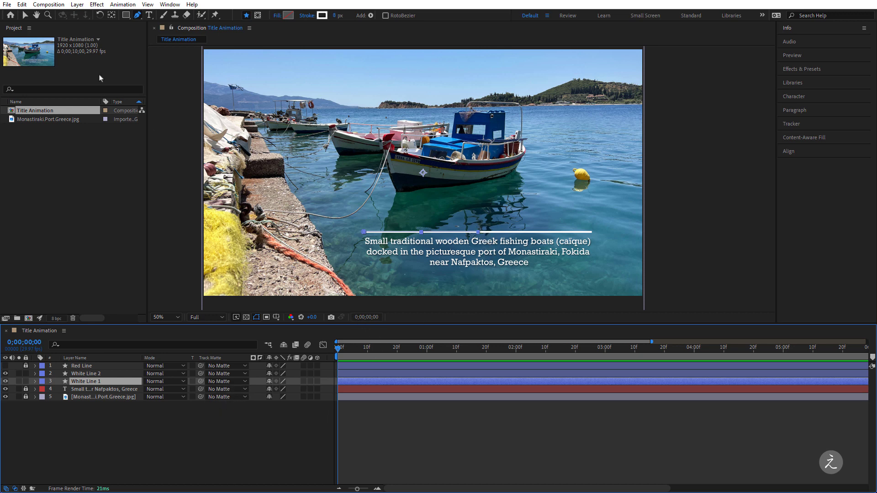
Move White Line 1's anchor point exactly onto the line's right end, where the two white lines meet
click(112, 15)
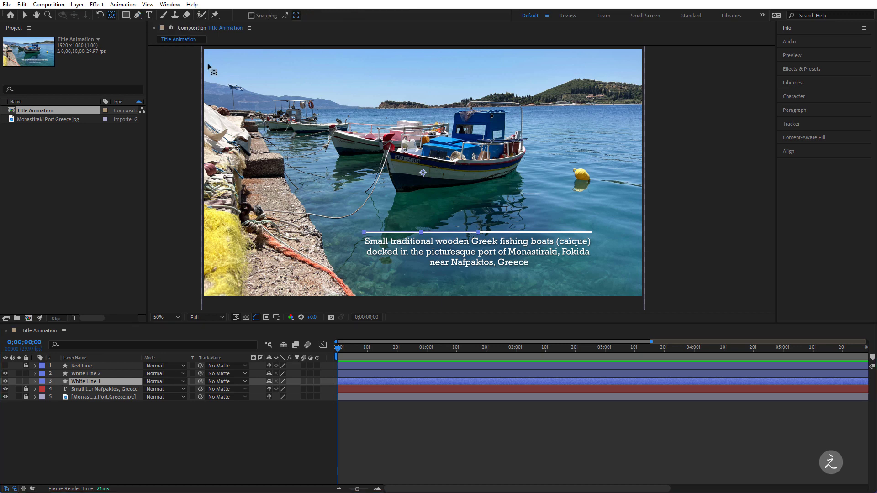
click(423, 173)
drag(423, 173, 480, 233)
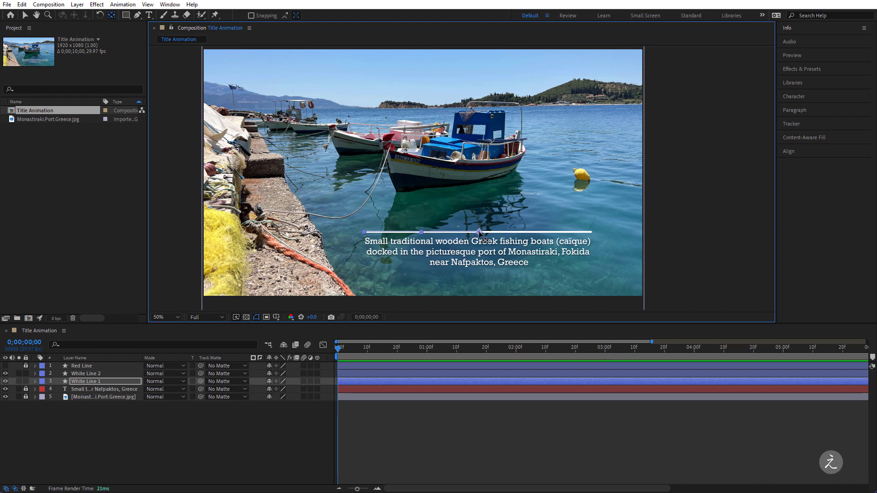
scroll(487, 234, up, 6)
scroll(388, 176, left, 5)
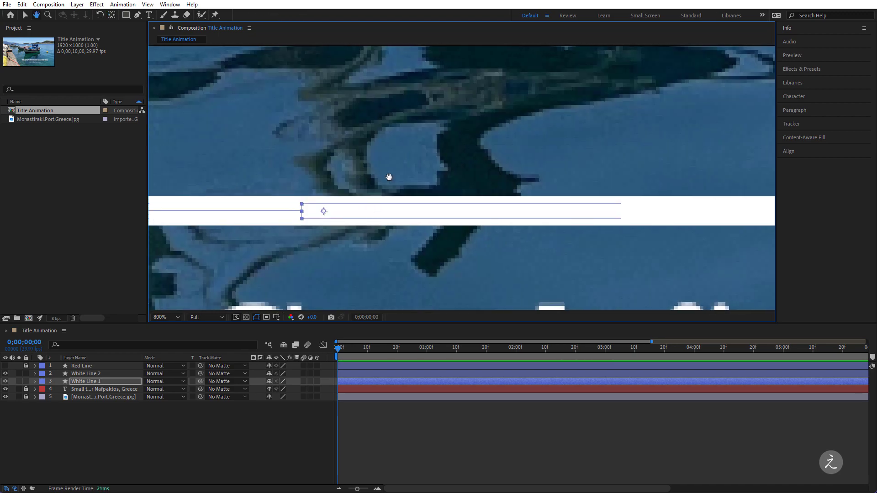
drag(440, 214, 422, 214)
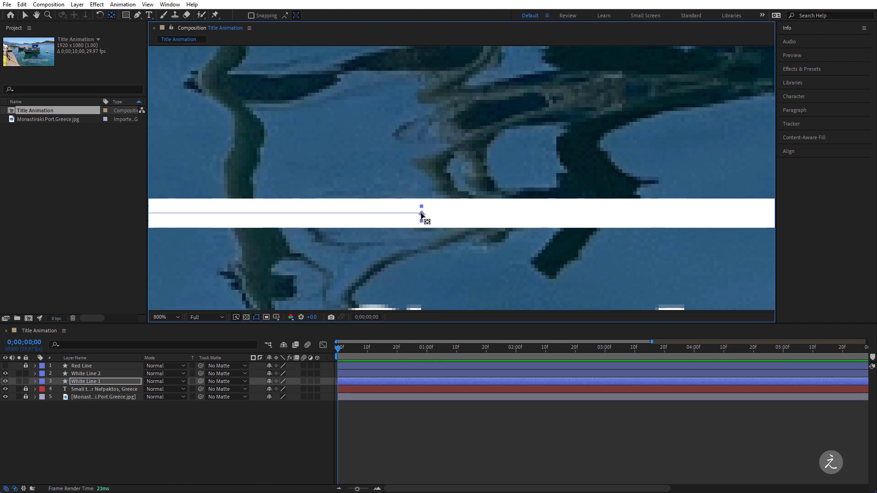
scroll(422, 214, down, 6)
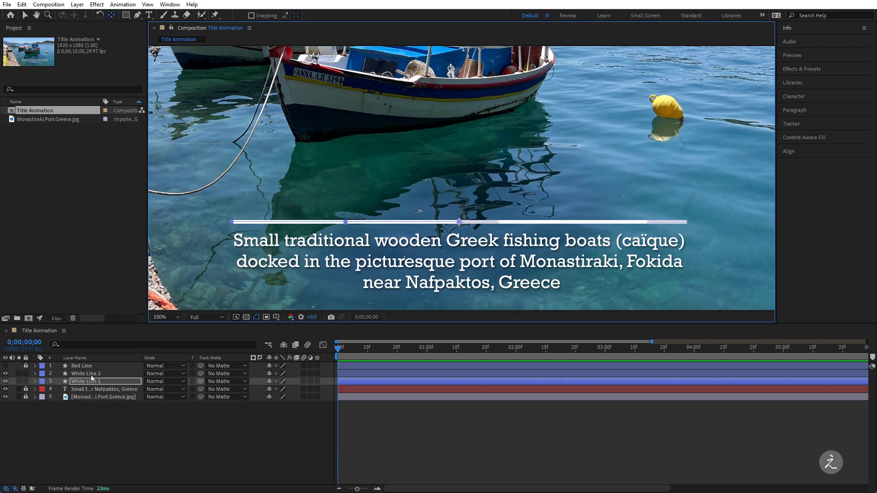
Move White Line 2's anchor point exactly onto the line's left end, where it meets White Line 1
click(93, 375)
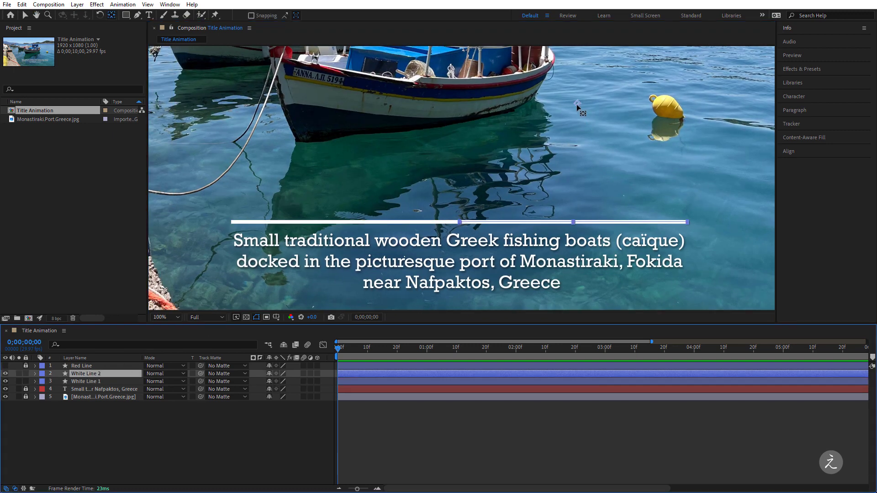
drag(576, 106, 459, 221)
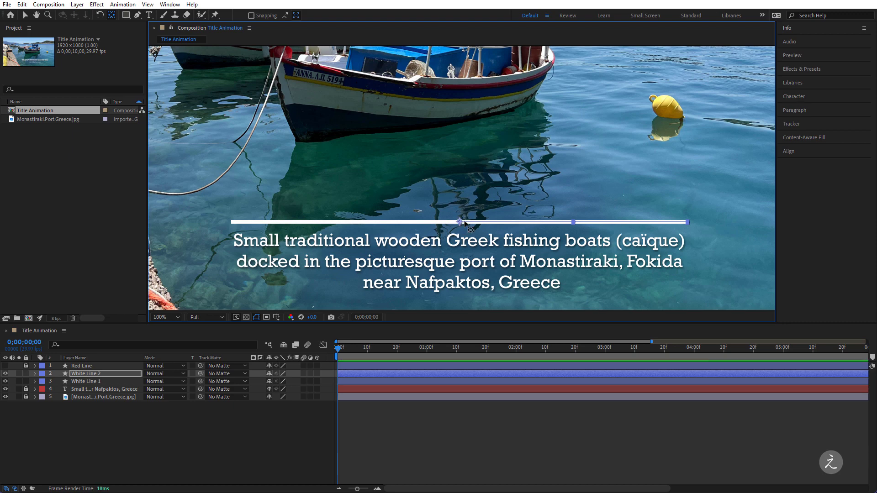
scroll(464, 222, up, 4)
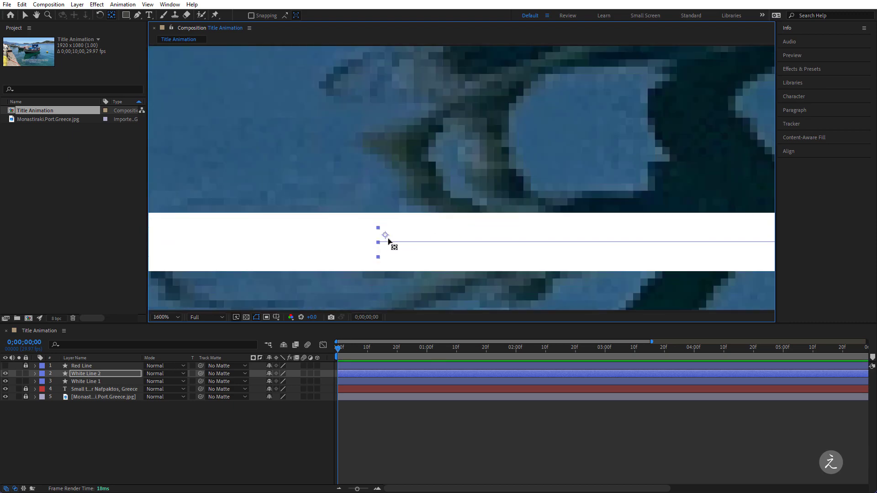
drag(385, 235, 379, 243)
scroll(441, 221, down, 6)
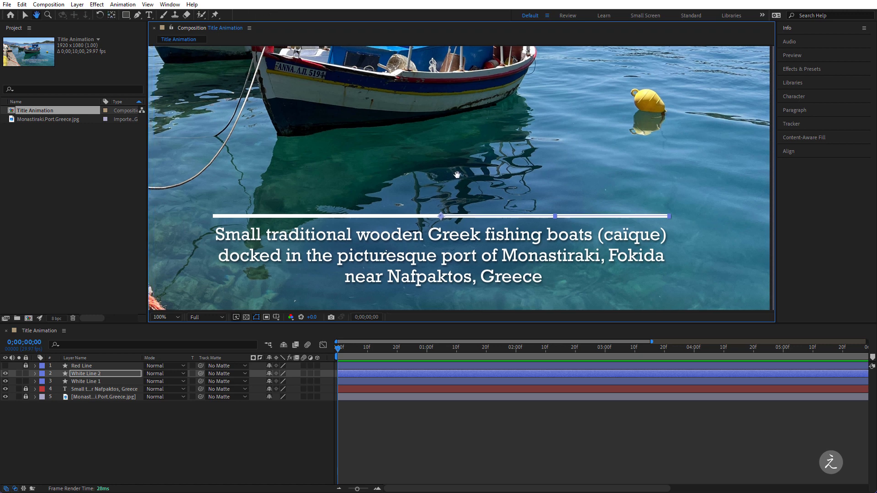
drag(457, 174, 479, 172)
Lock both White Line layers, and make the Red Line layer visible and unlocked for editing
drag(26, 373, 26, 382)
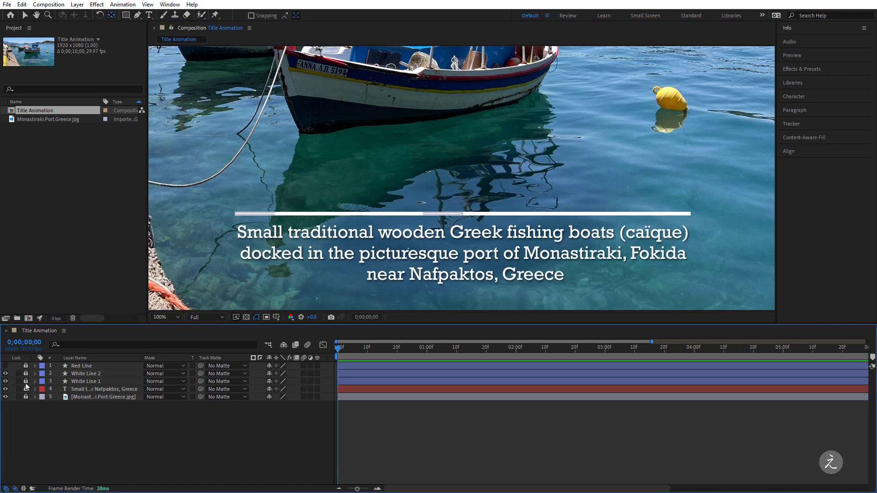
click(5, 366)
click(26, 366)
click(84, 367)
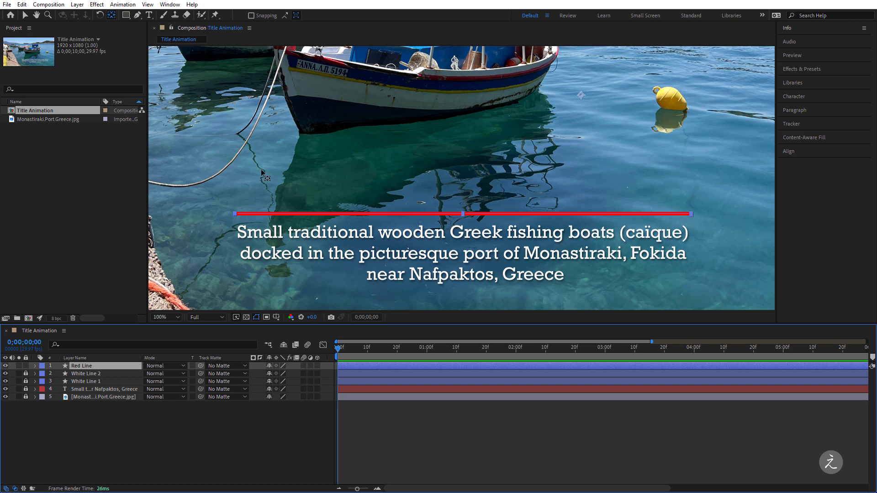
Center the Red Line's anchor point in its layer content and deselect the layer
click(24, 15)
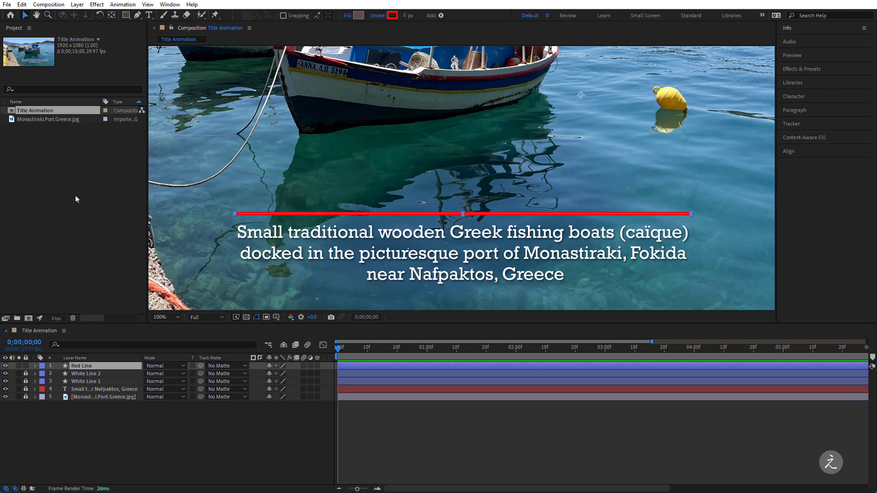
click(77, 5)
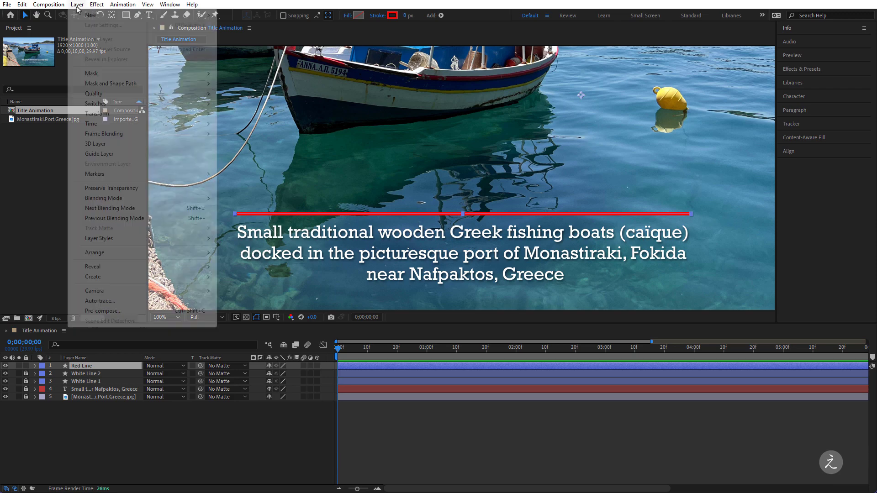
mouse_move(129, 114)
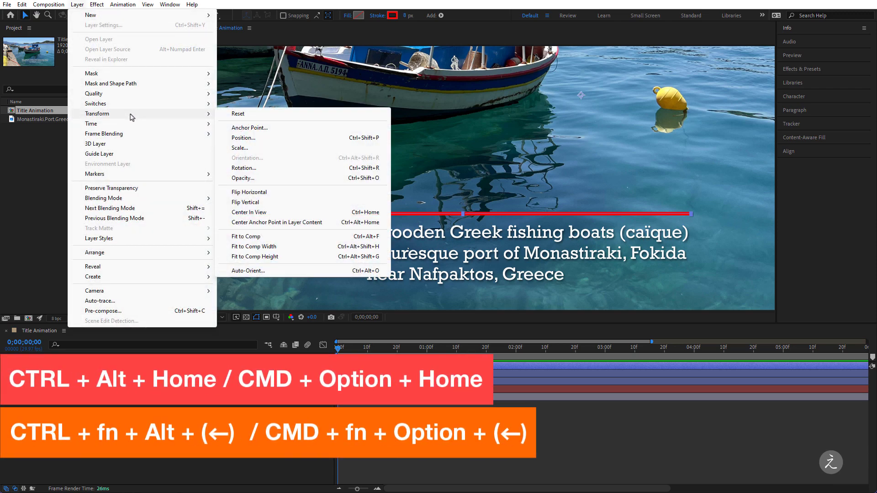
click(336, 227)
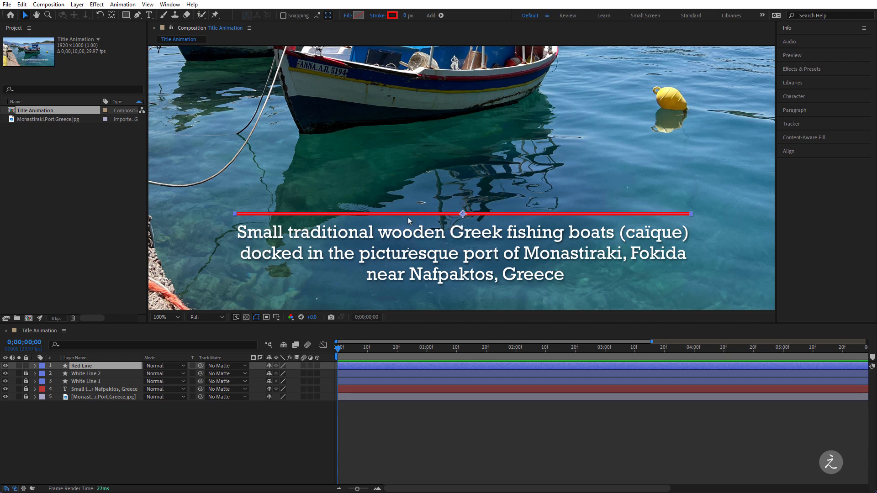
click(196, 454)
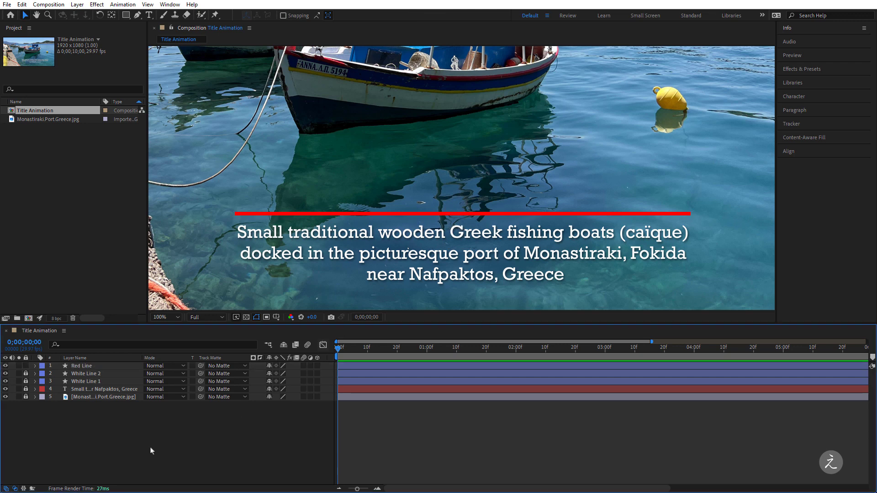
Hide the Red Line and White Line 2 layers so only White Line 1 shows above the caption
scroll(466, 246, down, 2)
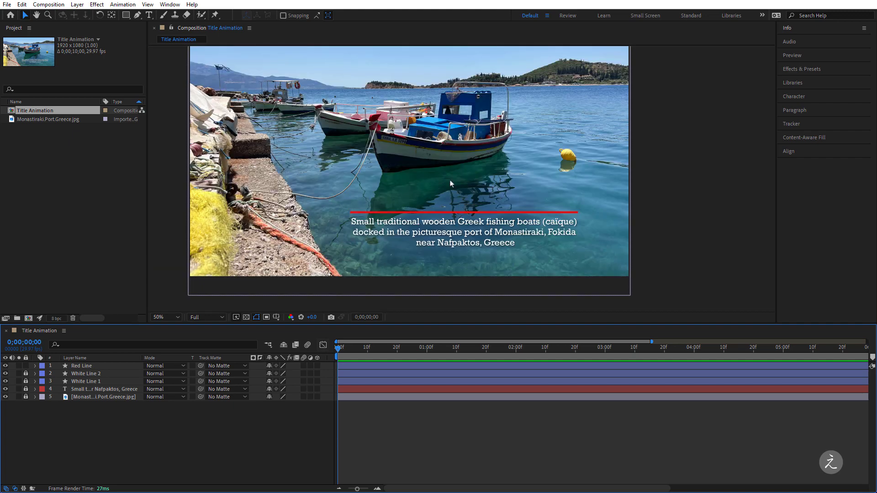
drag(445, 176, 492, 179)
key(v)
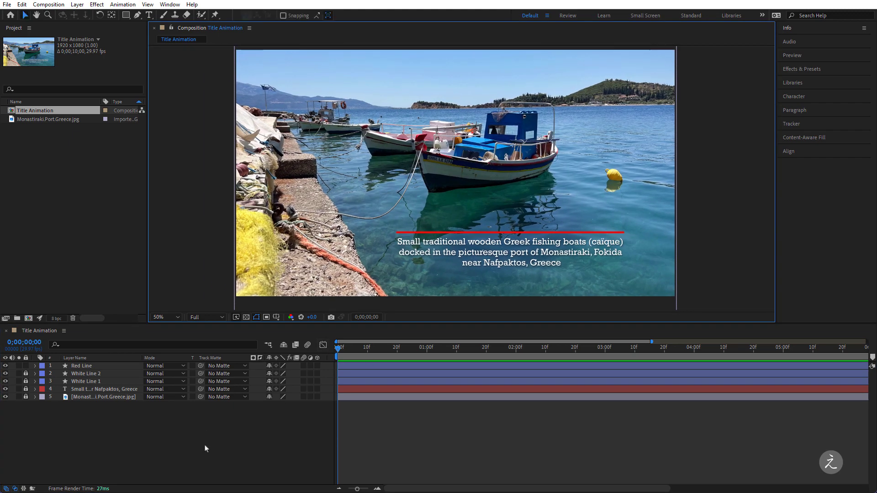
click(205, 448)
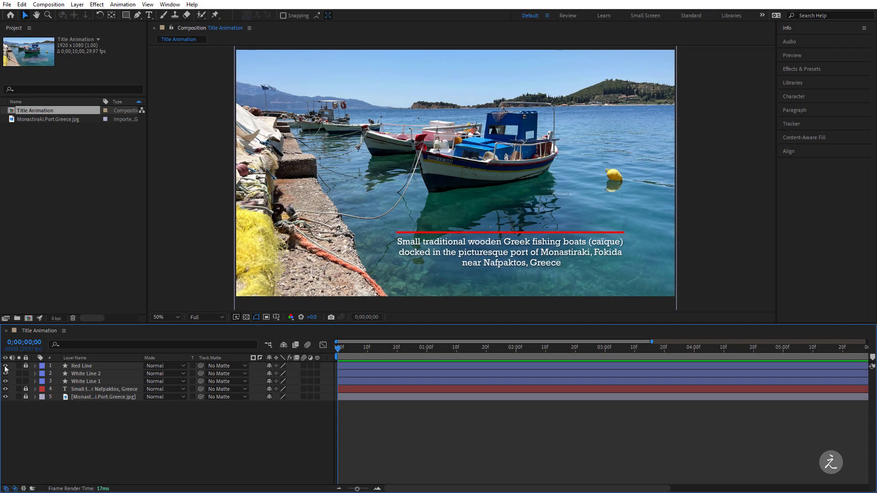
drag(6, 366, 5, 373)
Add a Trim Paths operator to the White Line 1 layer and expand its properties
click(85, 381)
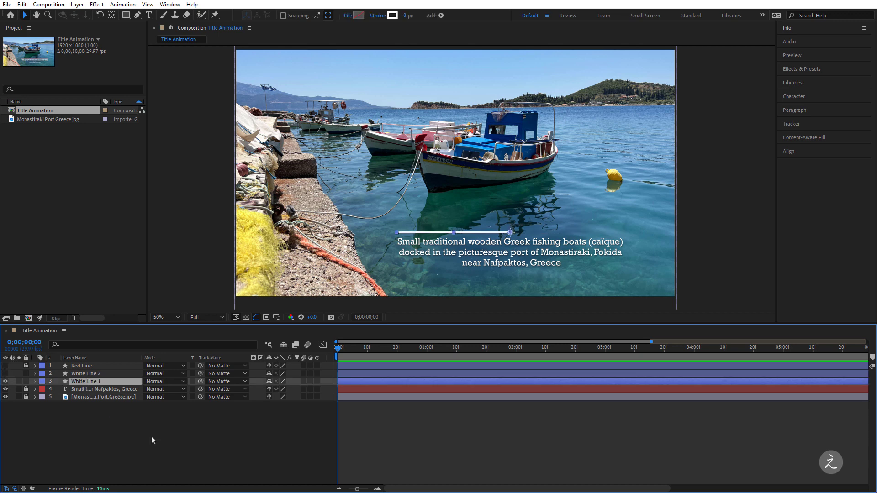
click(442, 16)
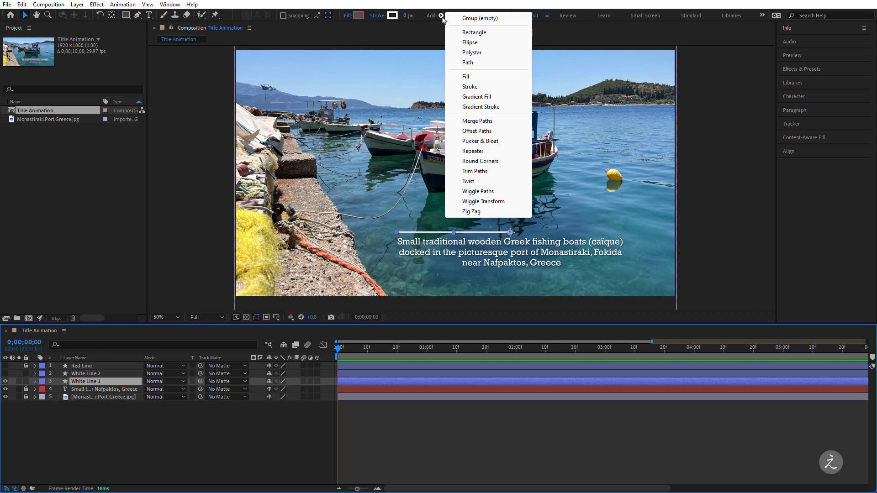
click(504, 174)
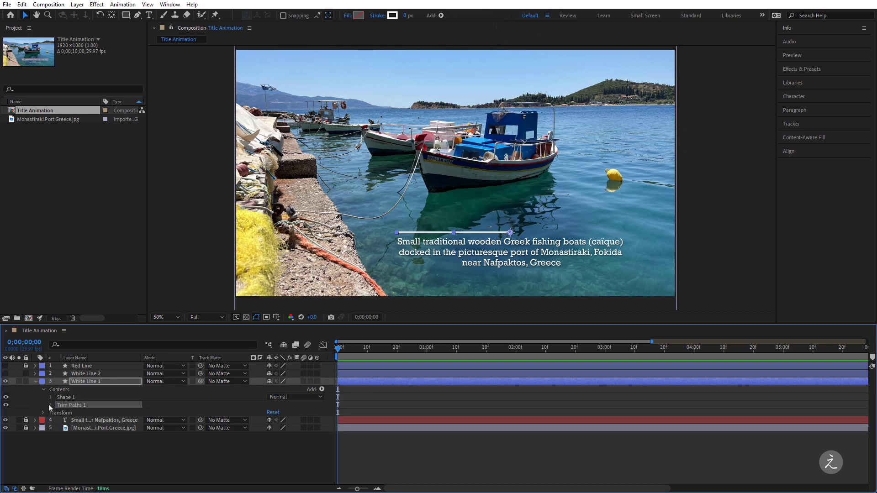
click(50, 405)
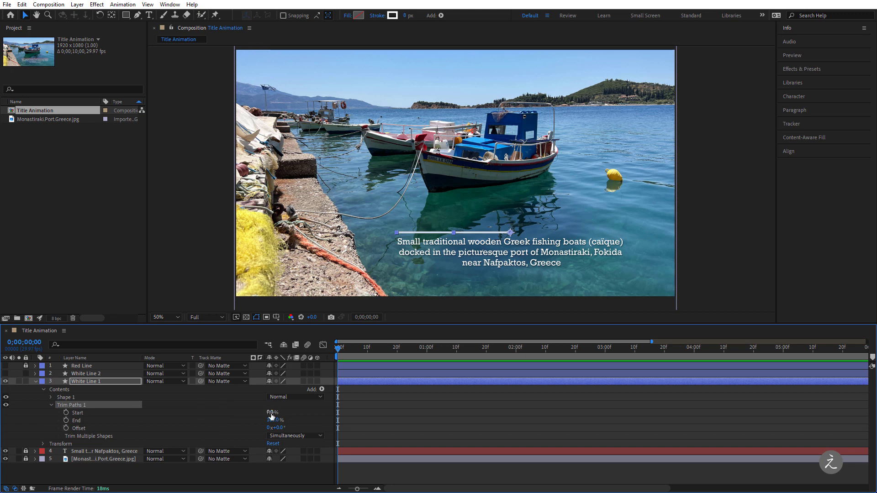
Try out different Trim Paths Start and End values on White Line 1, finishing with End at 100%
drag(272, 412, 246, 419)
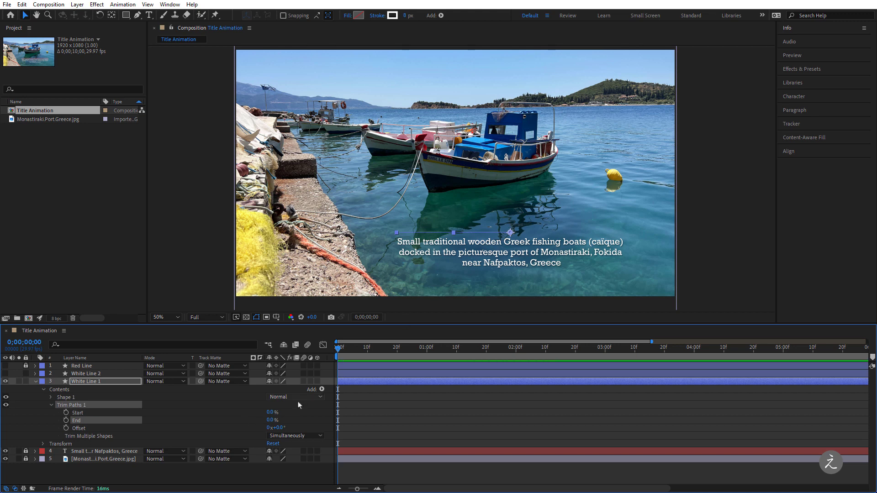
drag(270, 420, 320, 421)
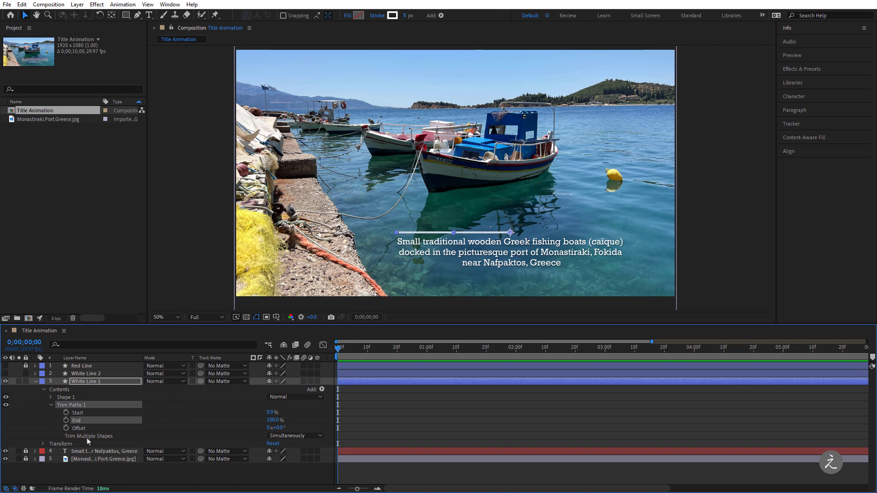
Keyframe White Line 1's Trim Paths End at 100% at 0 seconds and 0% at 1 second, and return to the first frame
click(66, 420)
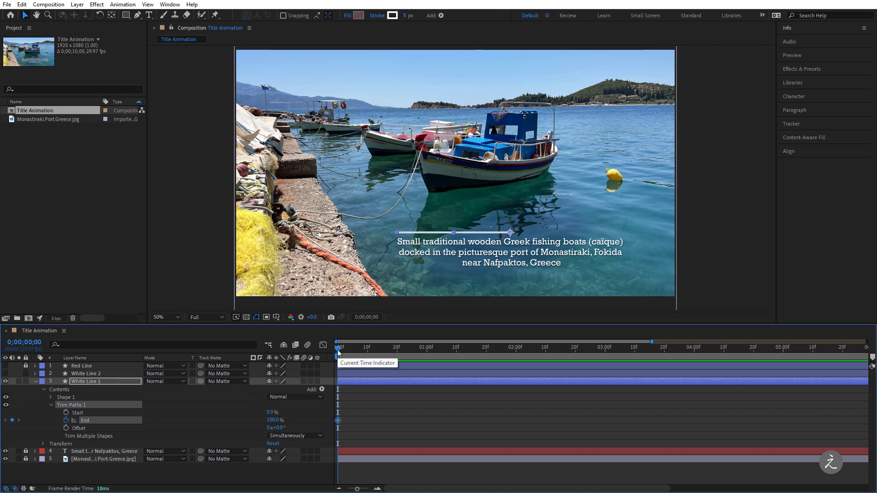
drag(338, 351, 428, 355)
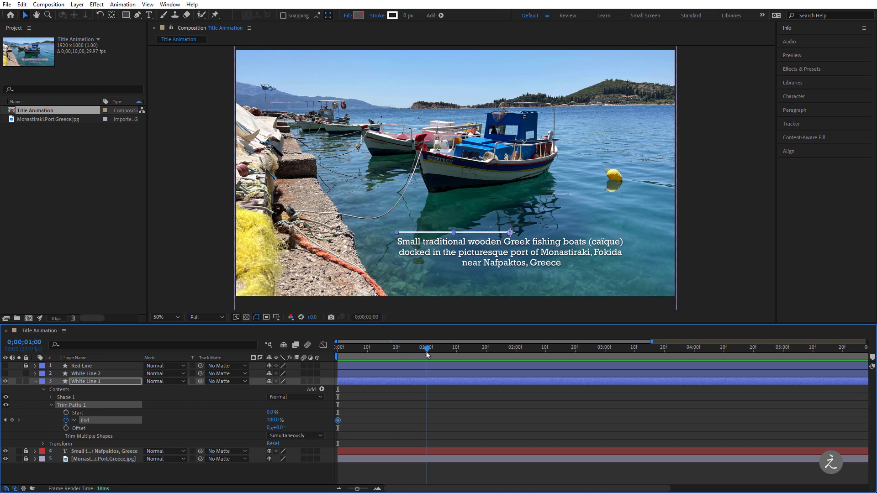
click(273, 420)
text(0)
key(Return)
key(Home)
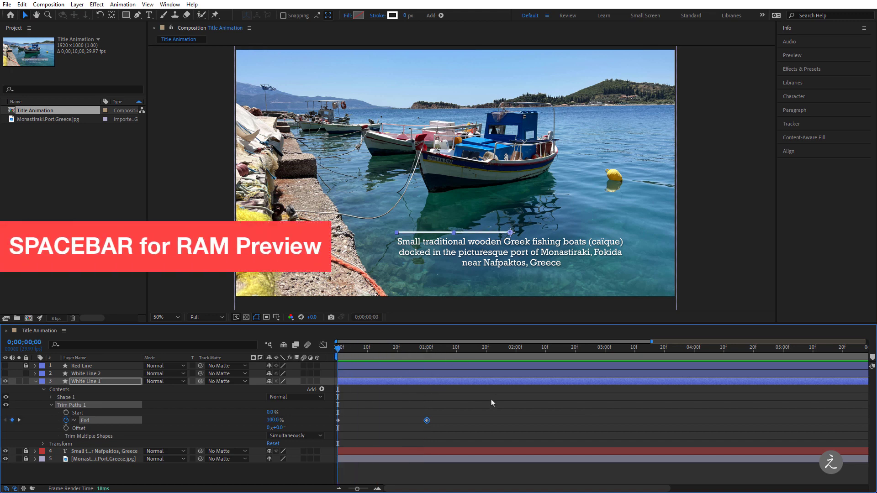
Preview White Line 1's animation and apply Easy Ease to both of its Trim Paths End keyframes
key(space)
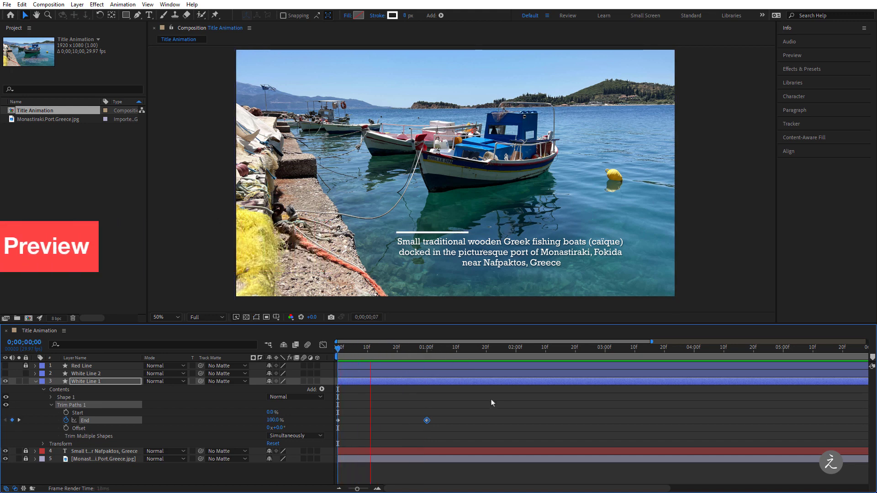
click(443, 425)
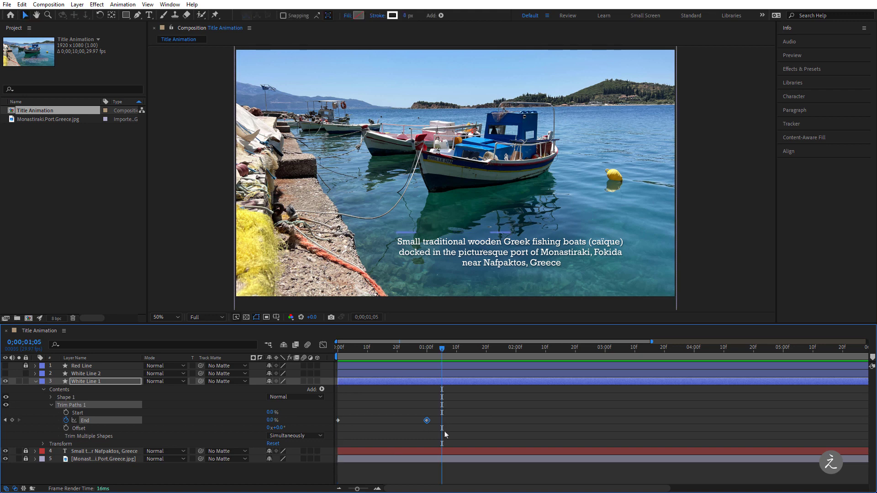
mouse_move(451, 430)
mouse_down()
mouse_move(407, 412)
mouse_move(336, 406)
mouse_up()
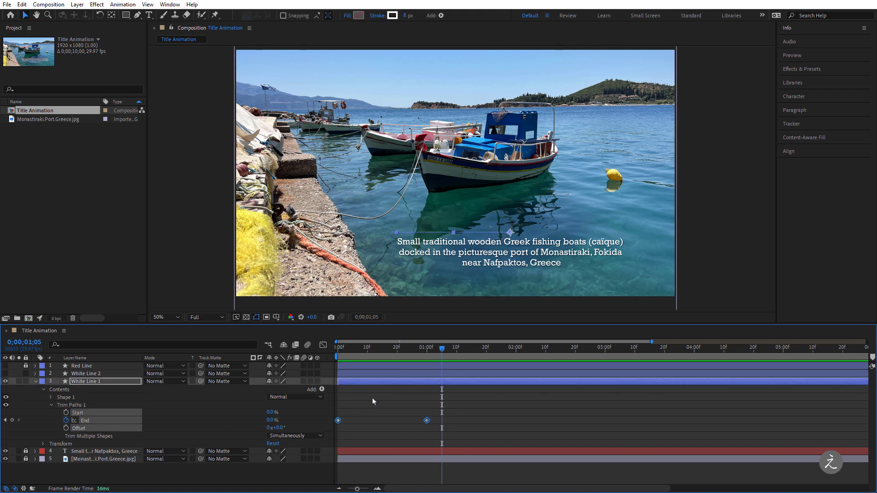
click(124, 5)
mouse_move(204, 101)
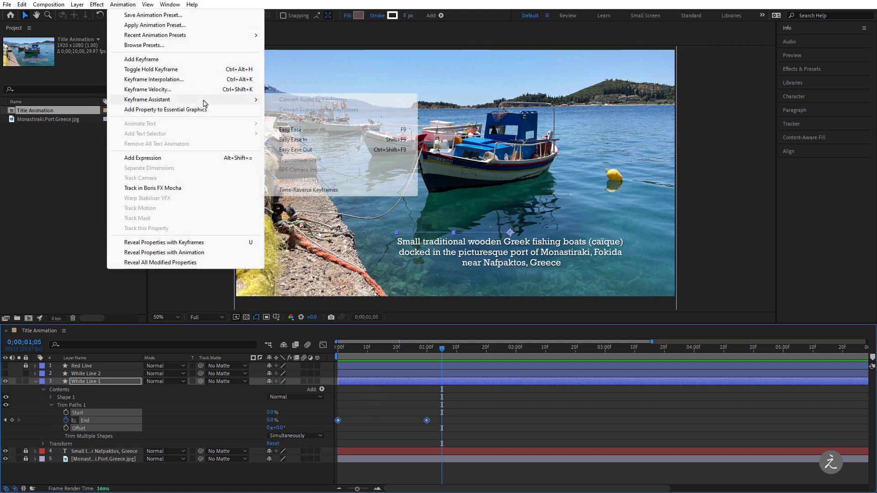
click(340, 135)
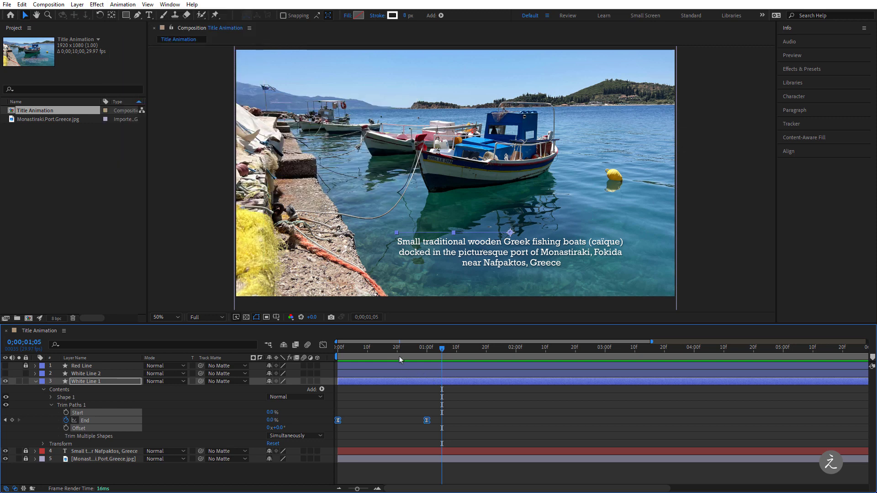
Preview White Line 1's eased animation from the first frame and scrub back through its final part
drag(391, 351, 315, 355)
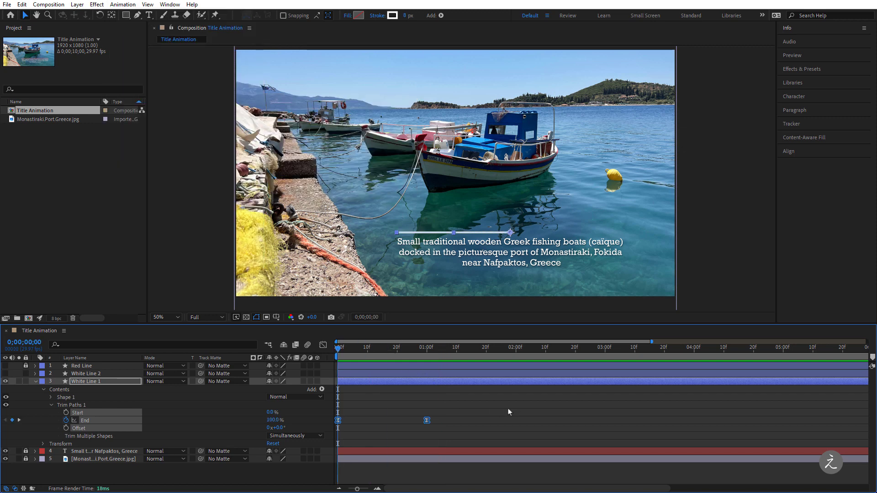
key(space)
click(408, 414)
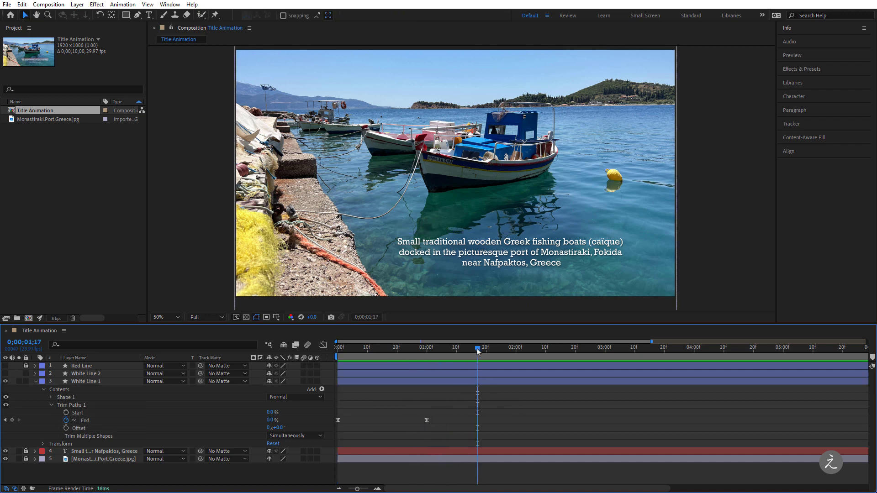
drag(477, 351, 412, 350)
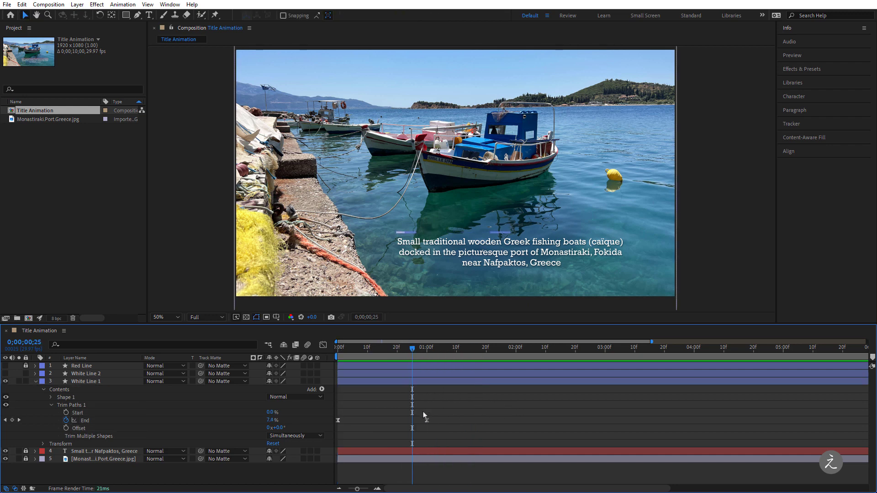
Set the incoming velocity influence of White Line 1's End keyframe at 1 second to 99% in the Graph Editor
drag(422, 408, 450, 427)
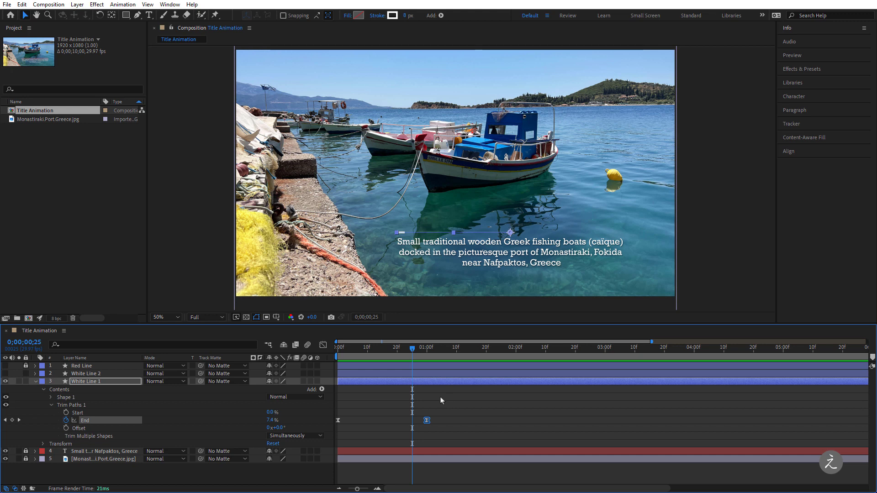
click(323, 346)
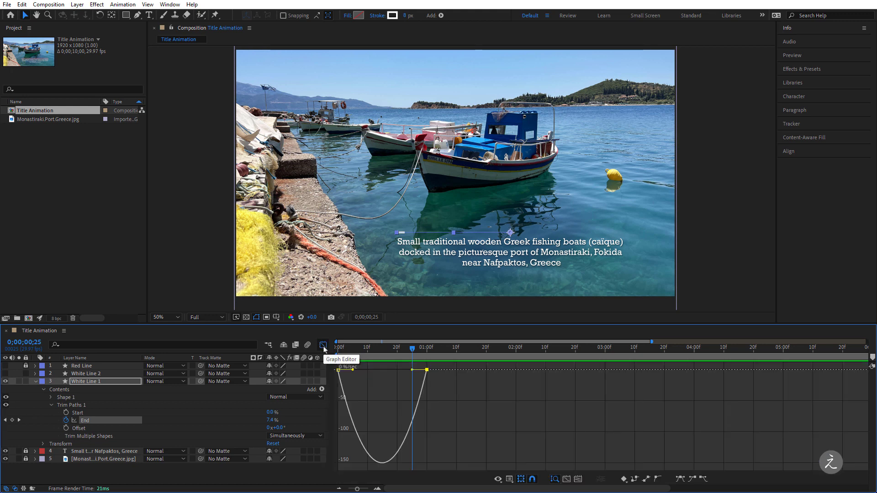
double_click(427, 370)
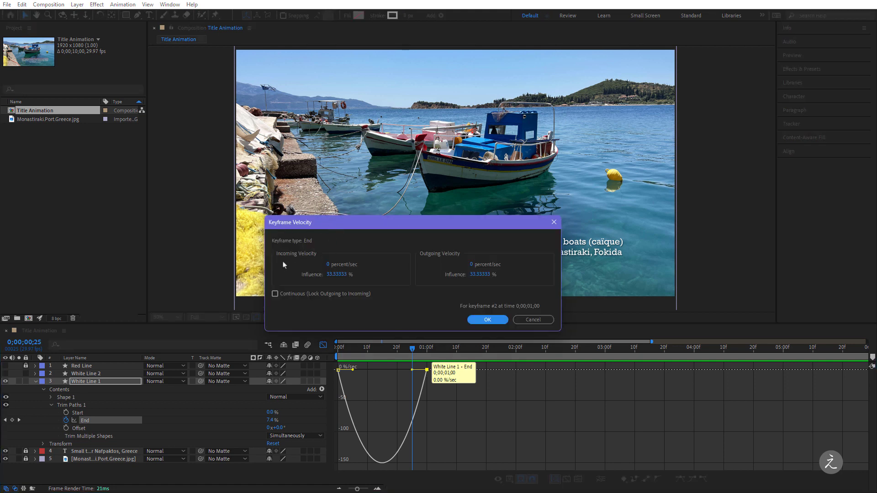
click(336, 274)
text(99)
click(489, 319)
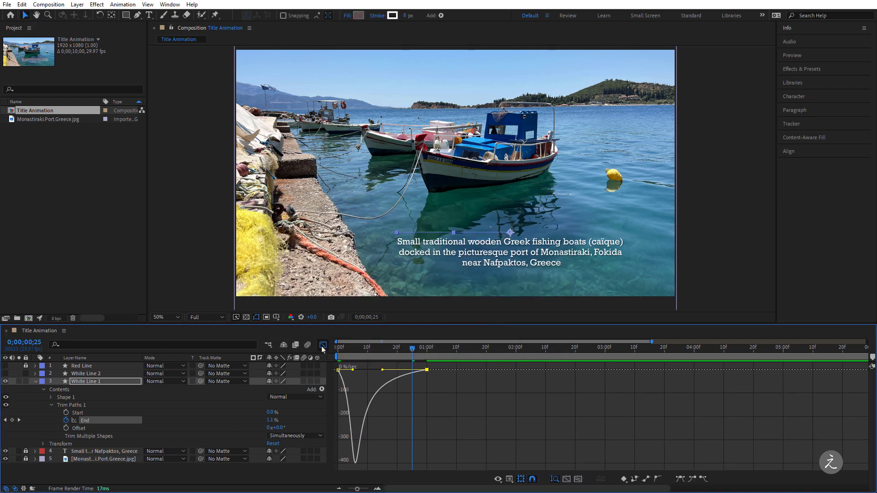
click(323, 345)
Play White Line 1's animation from the start to check the adjusted velocity, and scrub back to frame 10
key(Home)
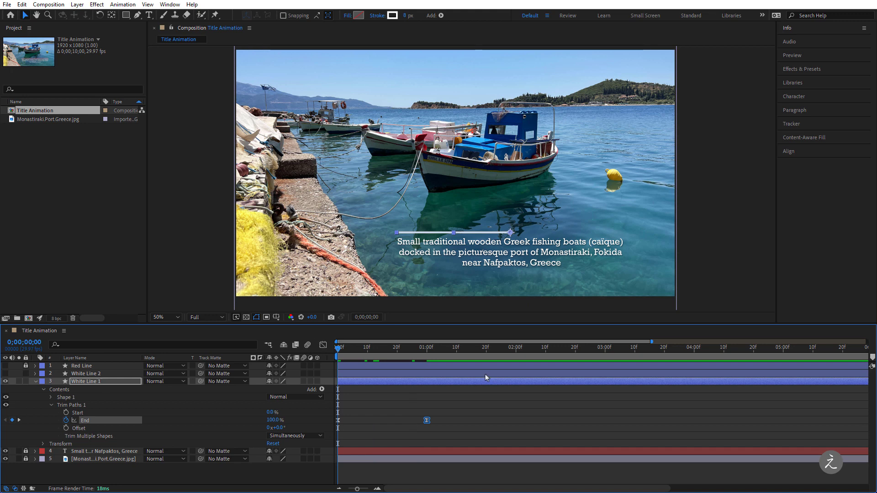
key(space)
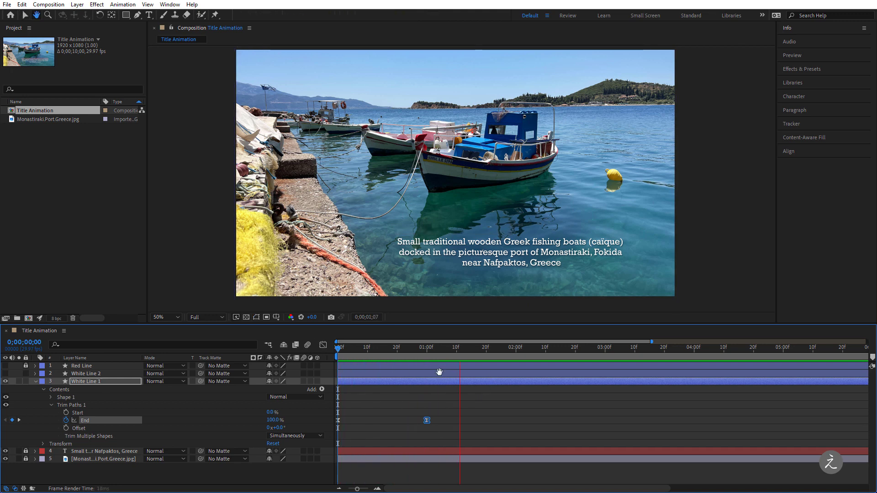
click(456, 350)
drag(454, 351, 367, 350)
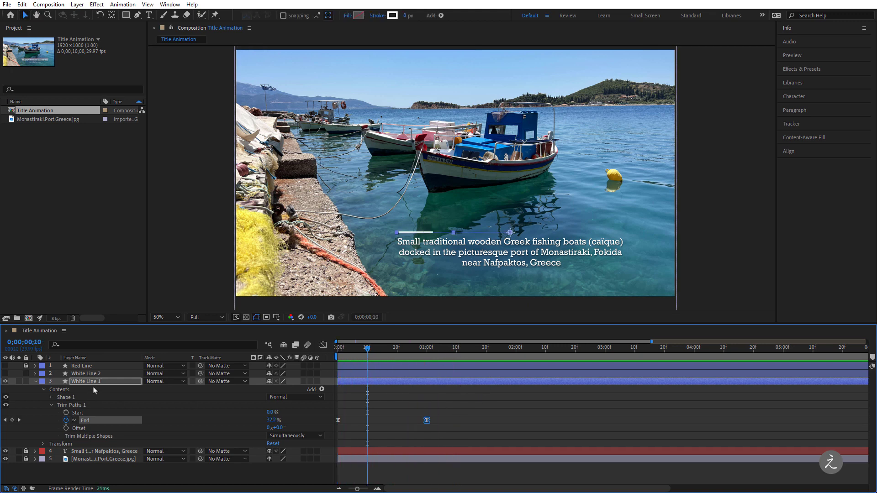
Show the White Line 2 layer, and add a Trim Paths operator to it with its properties expanded
click(93, 382)
key(ctrl+shift+a)
click(6, 374)
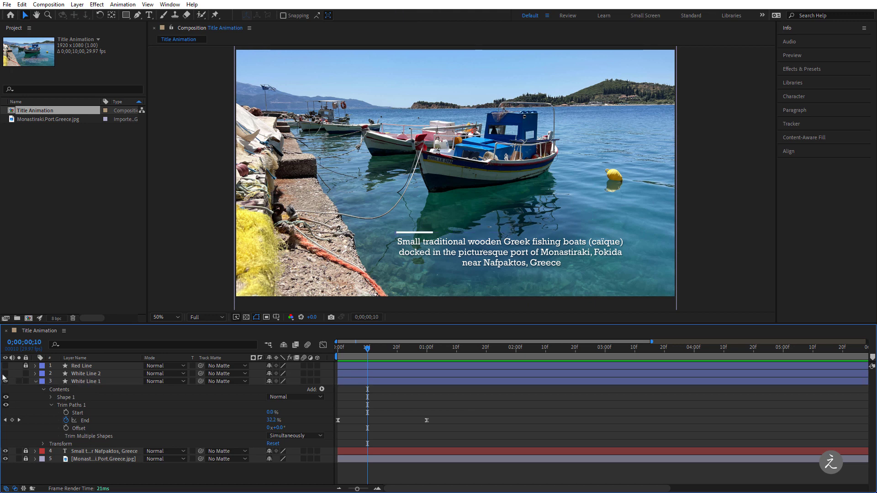
click(95, 375)
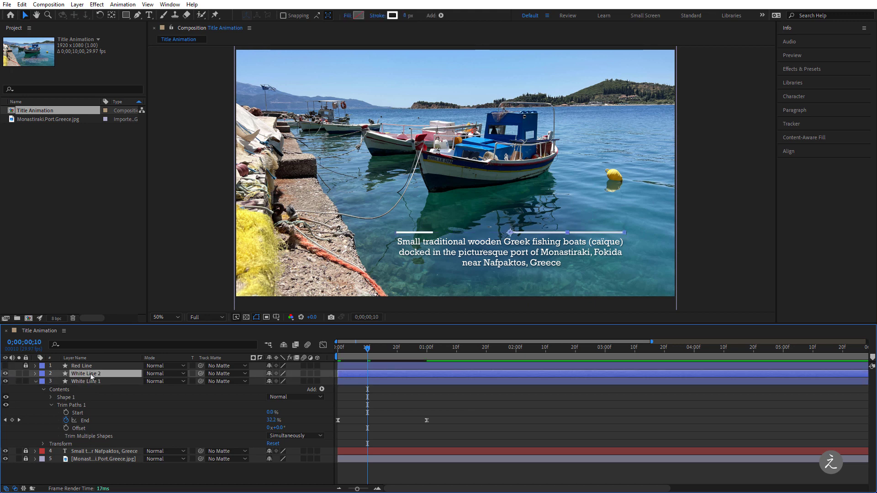
click(36, 374)
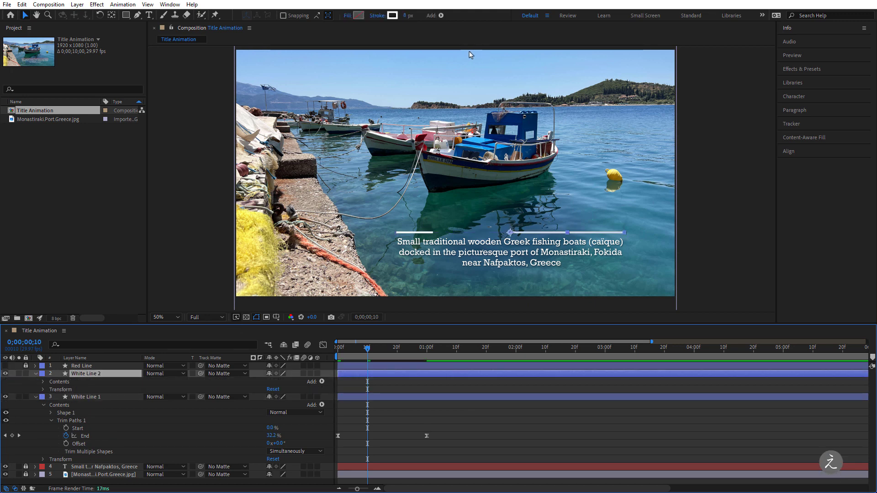
click(441, 15)
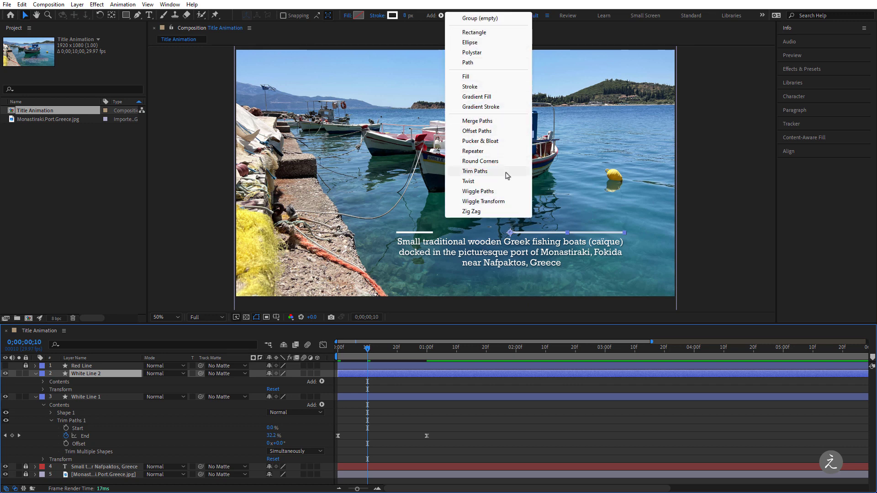
click(475, 171)
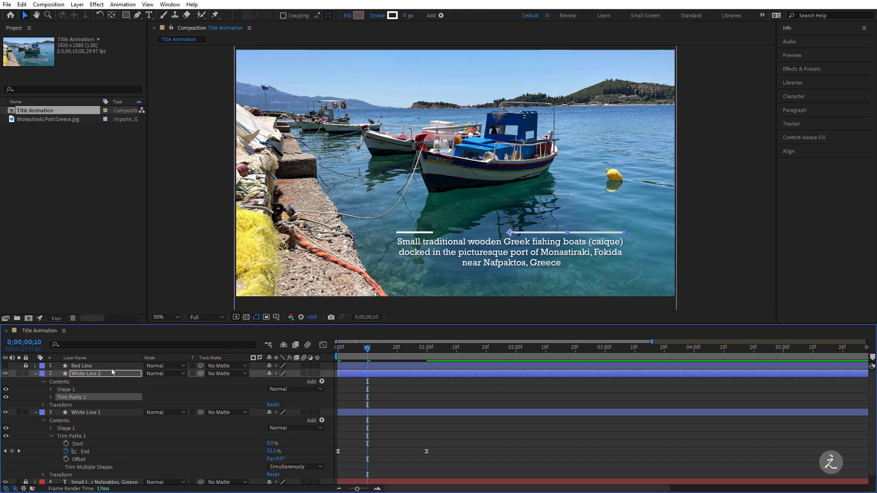
click(52, 397)
Keyframe White Line 2's Trim Paths Start at 0% at 0 seconds and 100% at 1 second
drag(362, 351, 337, 349)
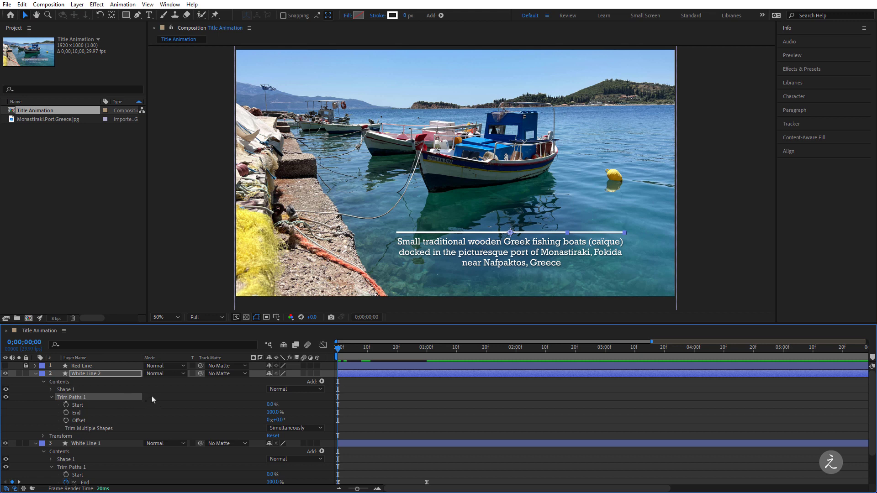
click(66, 405)
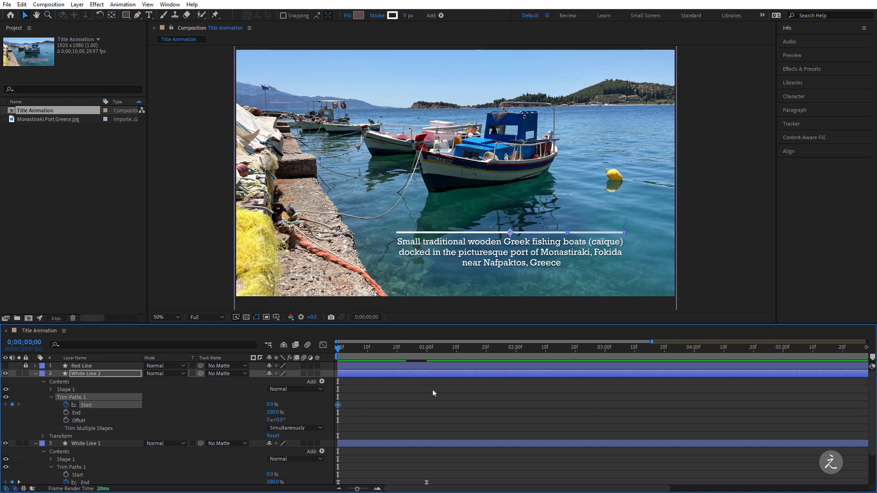
key(k)
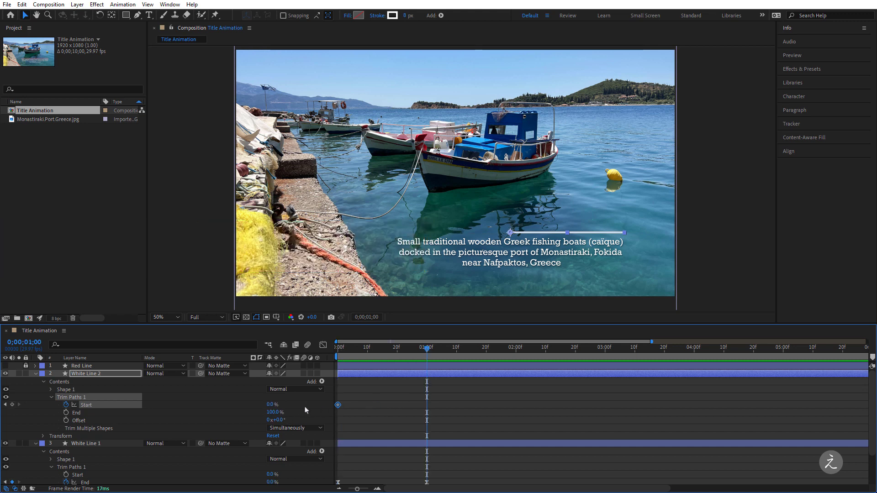
drag(271, 404, 320, 405)
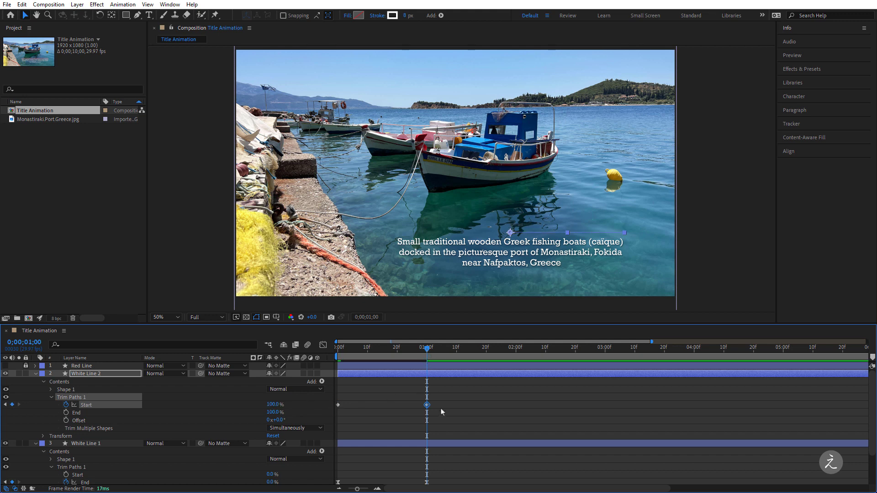
Apply Easy Ease to both of White Line 2's Trim Paths Start keyframes
drag(415, 410, 336, 409)
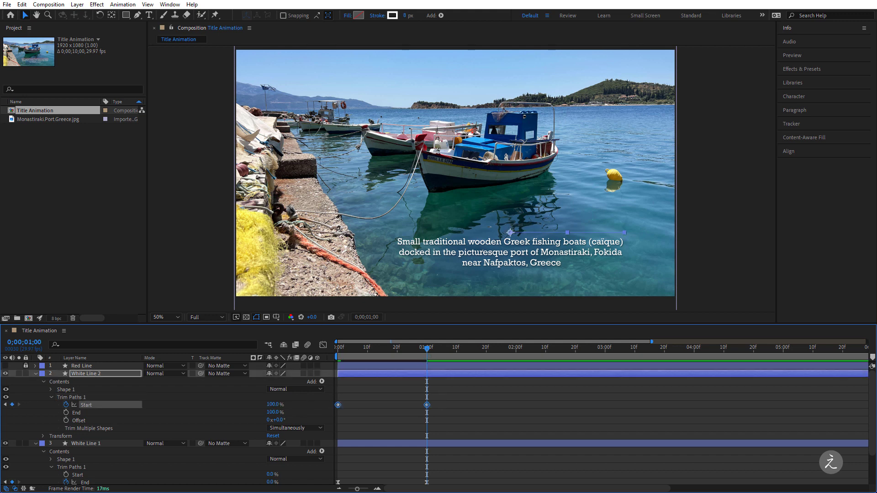
click(134, 5)
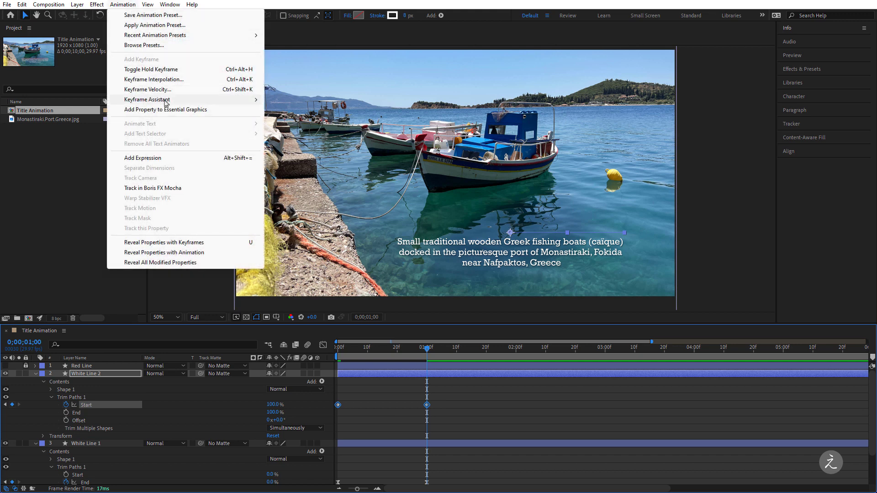
mouse_move(165, 102)
click(329, 130)
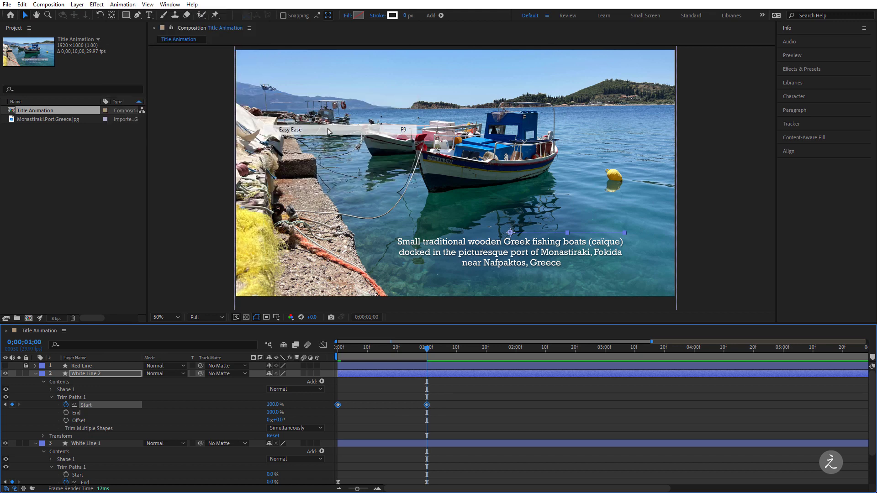
click(413, 419)
Stretch the incoming influence handle of White Line 2's 1-second Start keyframe back to about frame 15 in the speed graph
click(426, 404)
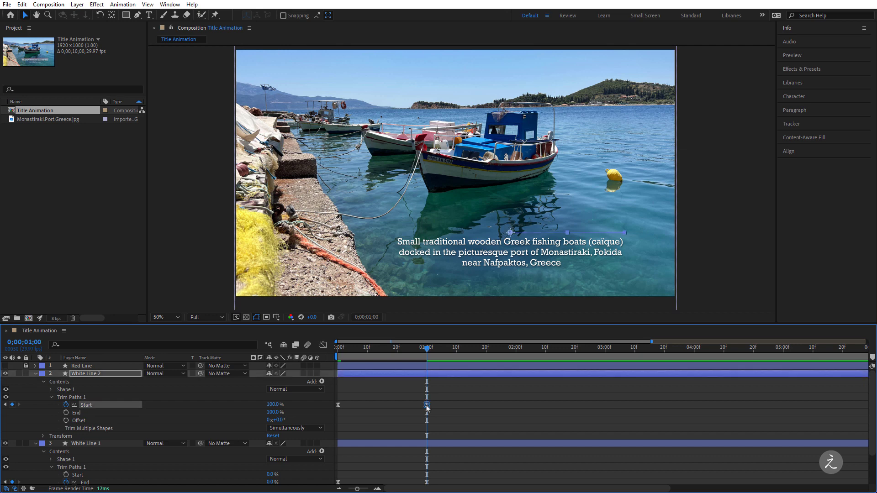
click(322, 344)
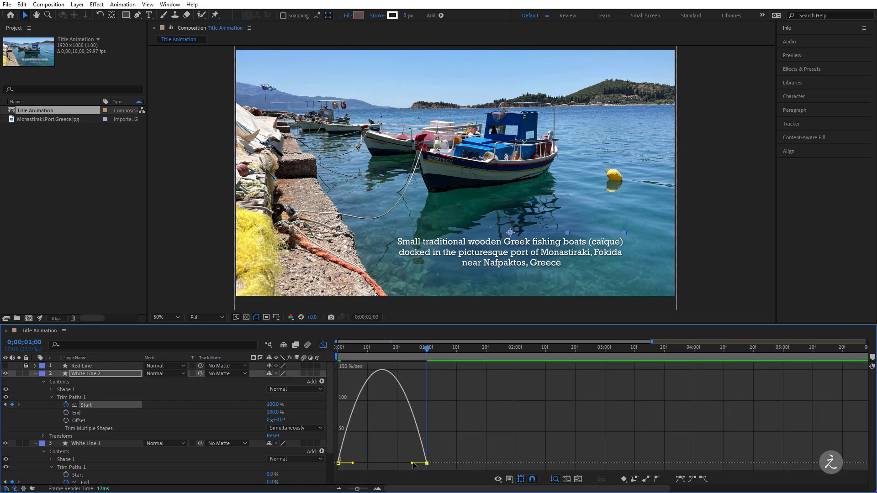
drag(412, 465, 383, 464)
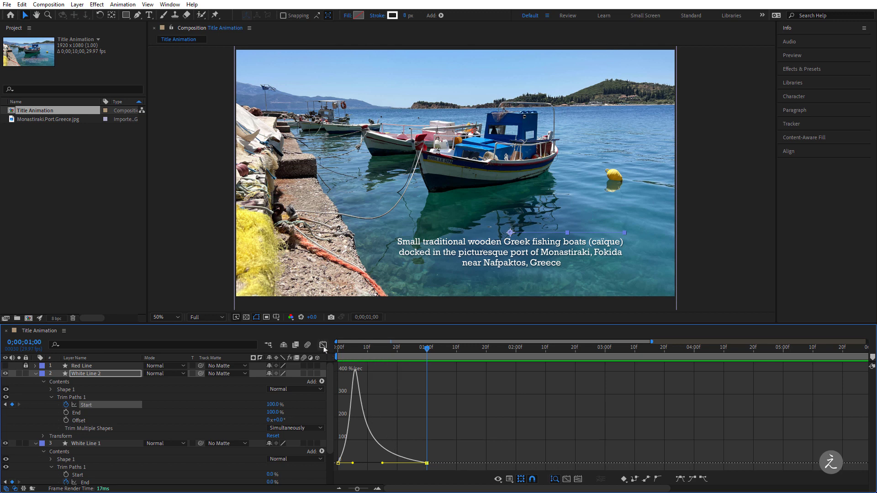
click(322, 345)
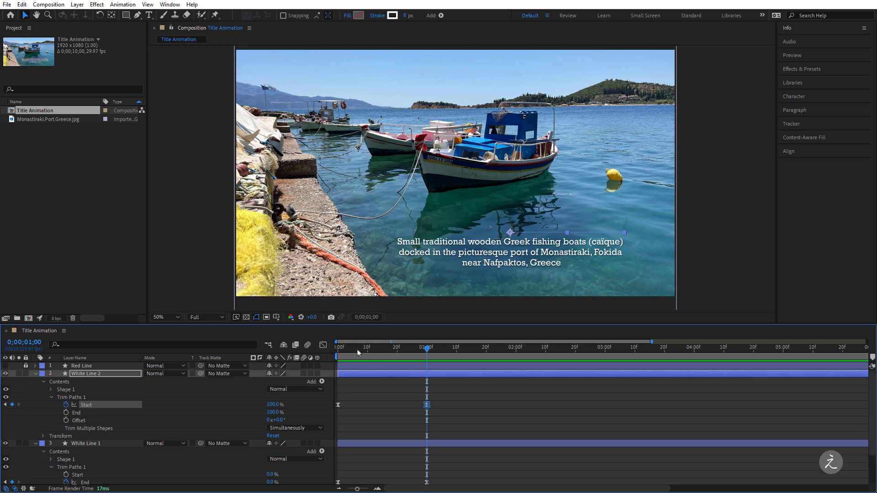
Preview both white lines animating together from the first frame, playing the composition twice
key(Home)
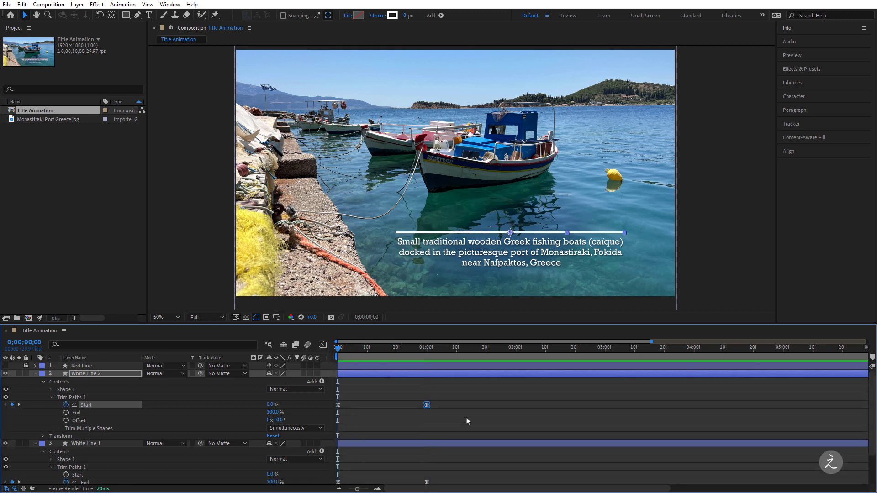
key(space)
key(space)
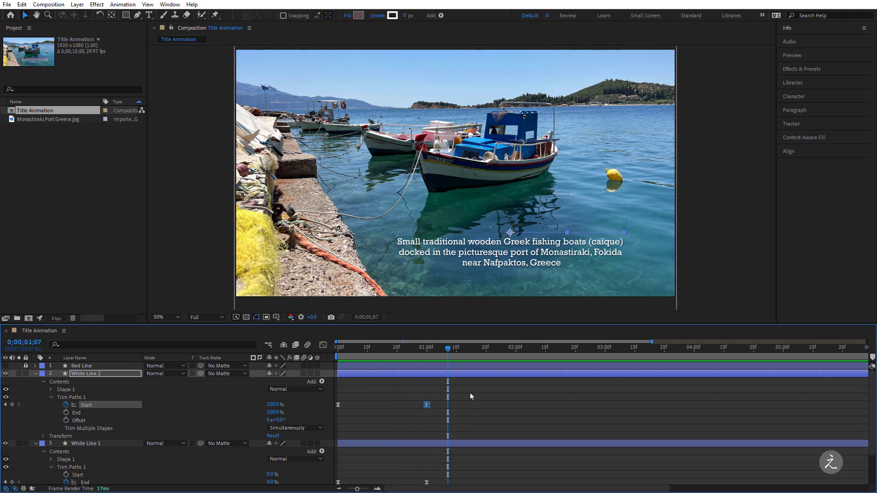
drag(449, 349, 338, 356)
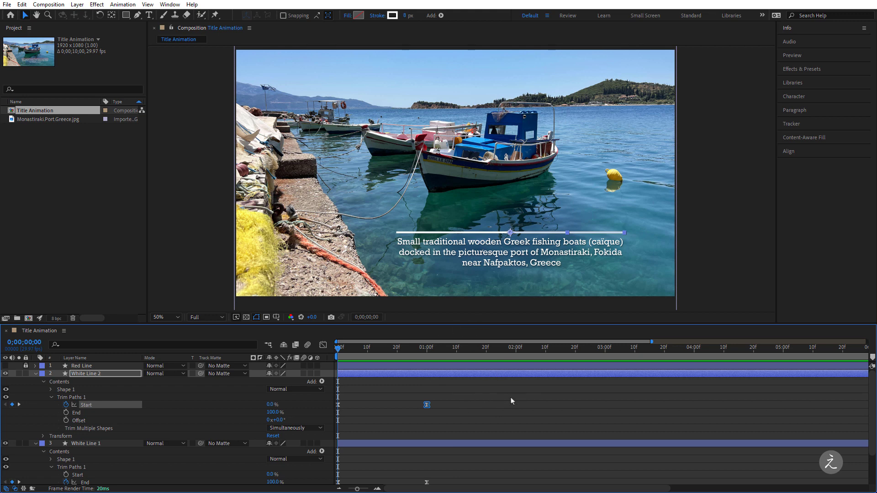
key(space)
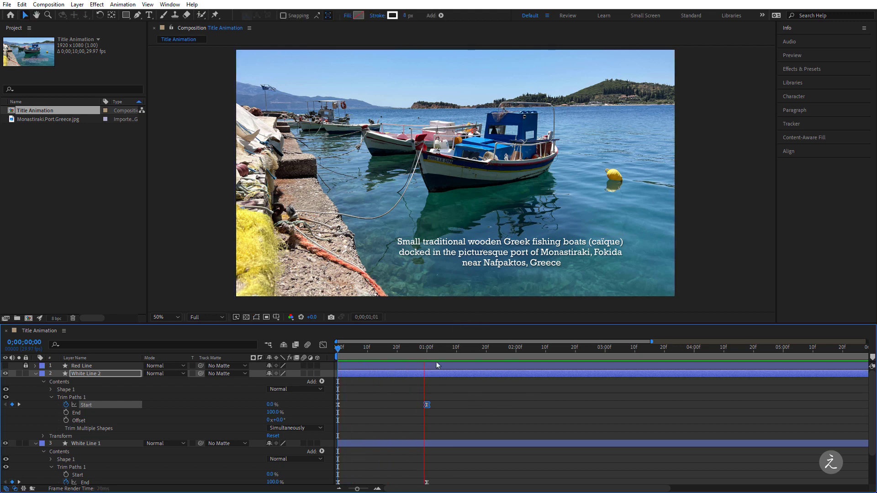
Reveal White Line 1's Scale property at 0 seconds with White Line 2 collapsed, and unlink its constrained proportions
click(429, 349)
drag(429, 350, 389, 350)
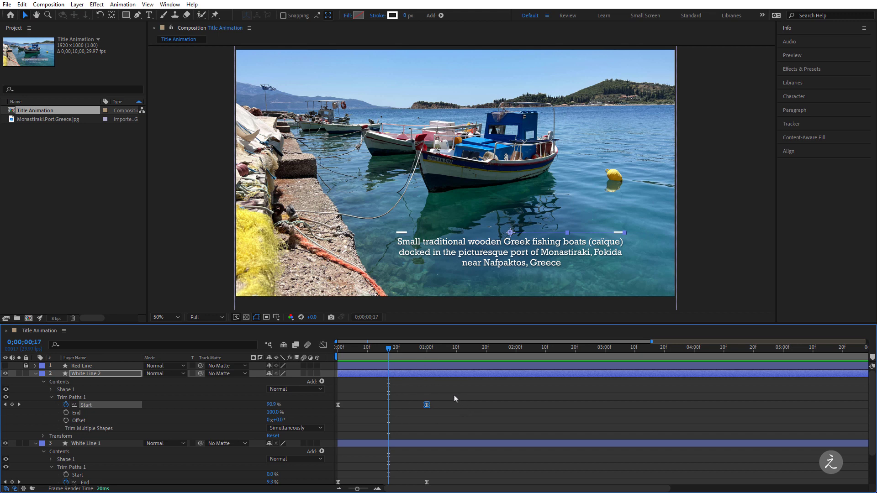
click(36, 374)
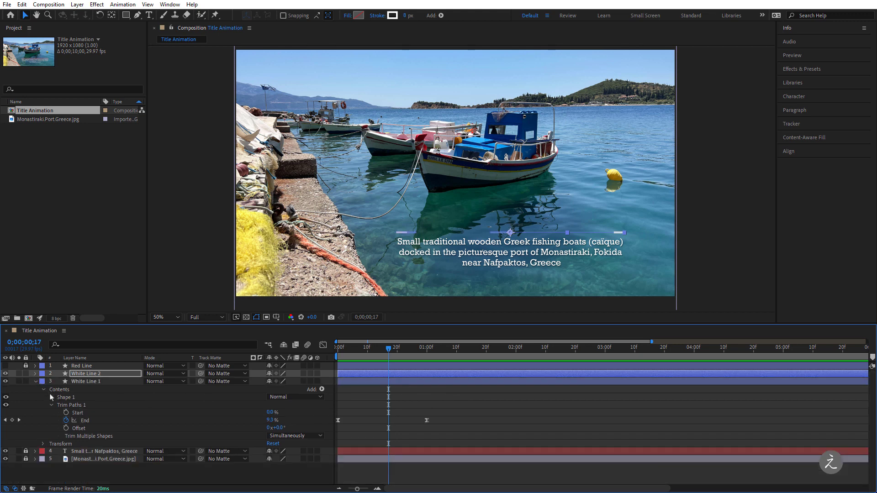
click(101, 382)
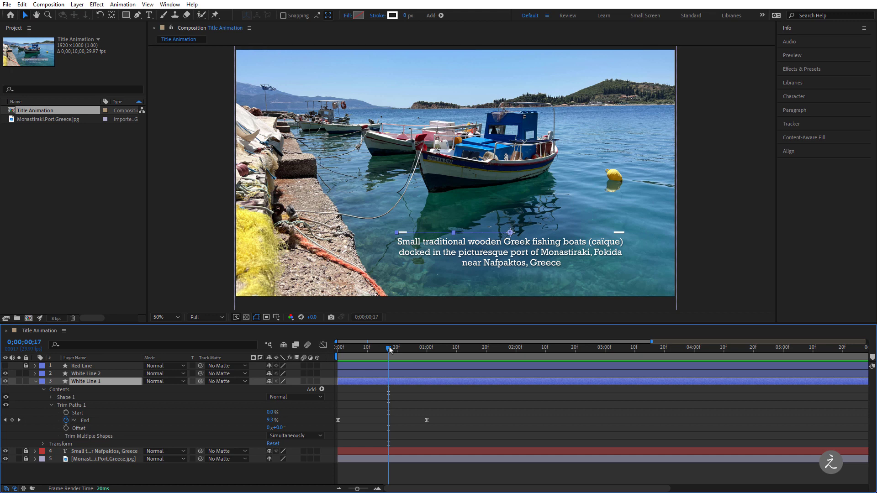
drag(389, 350, 297, 354)
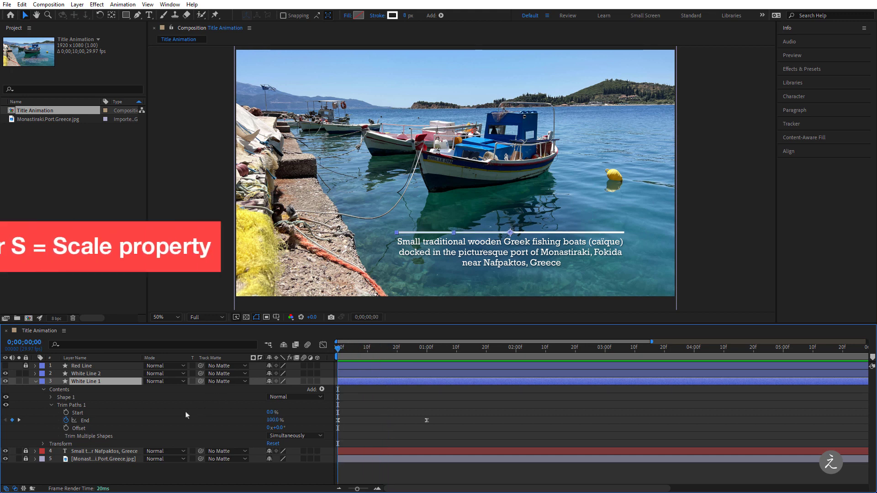
key(s)
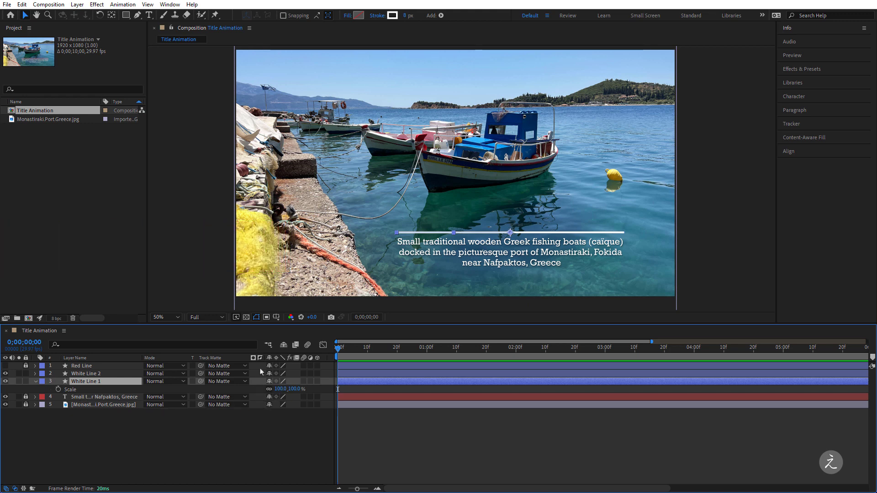
click(268, 390)
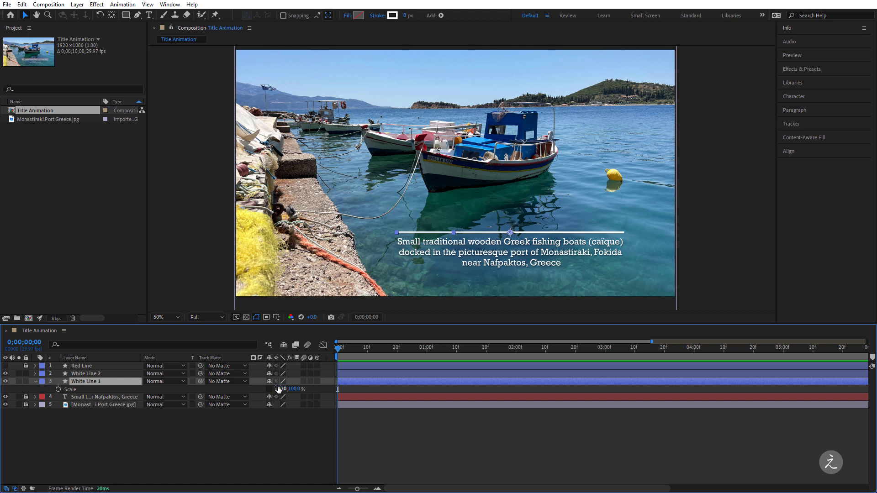
Keyframe White Line 1's horizontal Scale at 0% at 0 seconds, undoing the trial scale change first
mouse_move(278, 389)
mouse_down()
mouse_move(300, 389)
mouse_move(274, 389)
mouse_move(293, 389)
mouse_up()
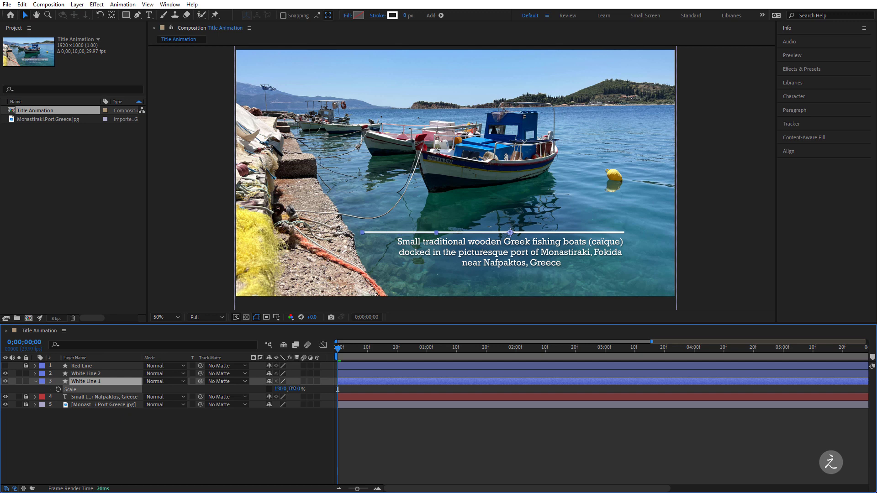
key(ctrl+z)
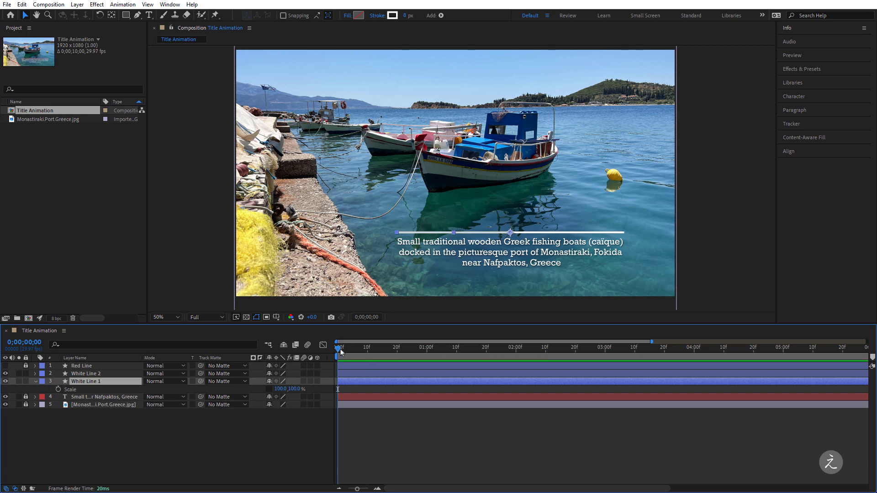
click(58, 389)
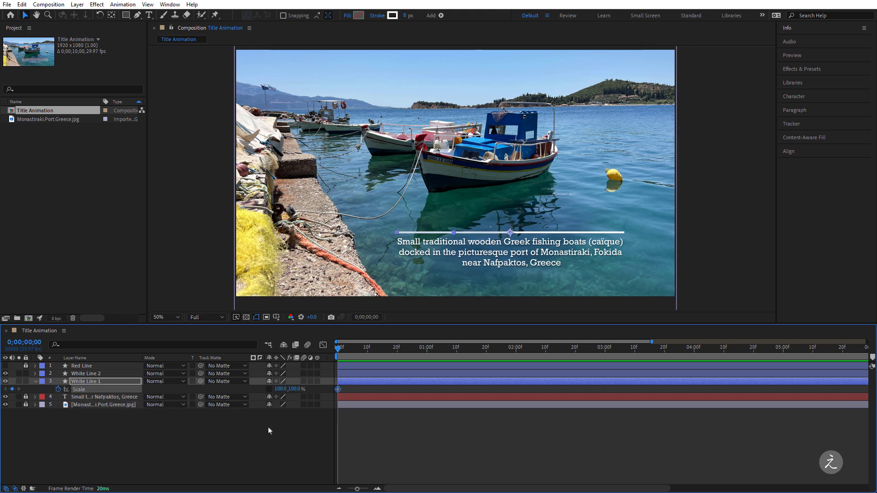
click(280, 389)
text(0)
key(Return)
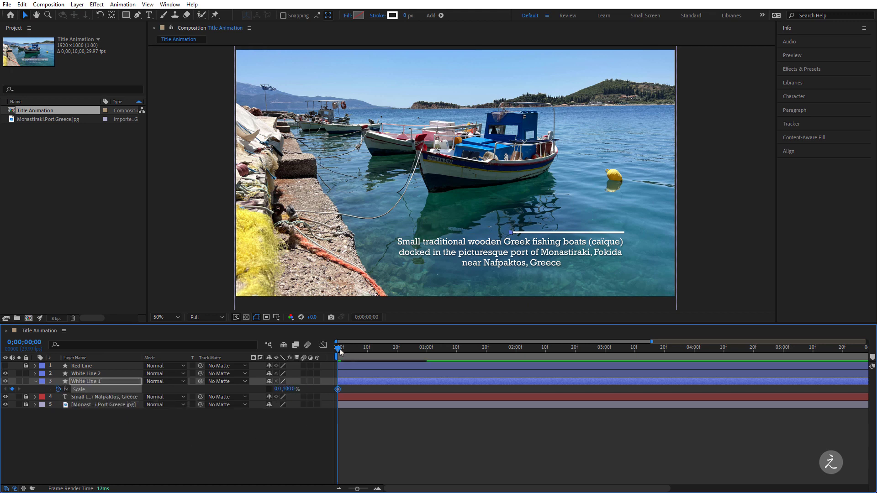
Keyframe White Line 1's horizontal Scale at 100% at frame 10
drag(339, 351, 367, 350)
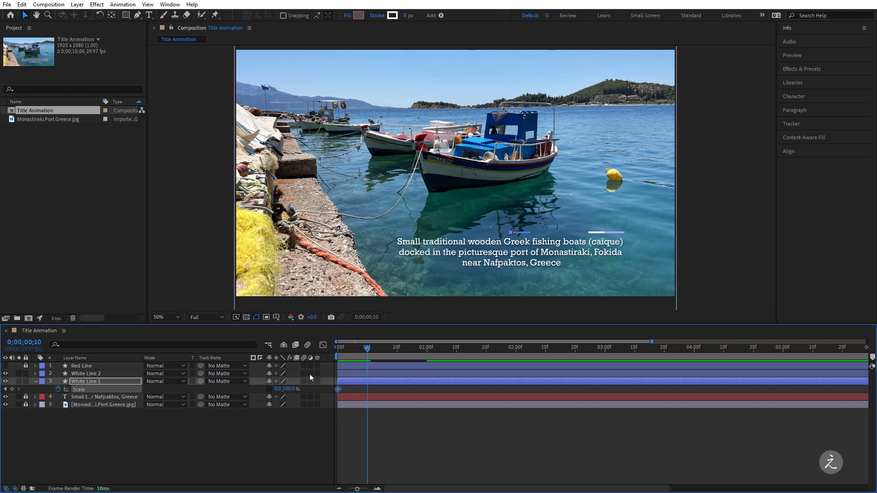
click(278, 388)
text(10)
key(Return)
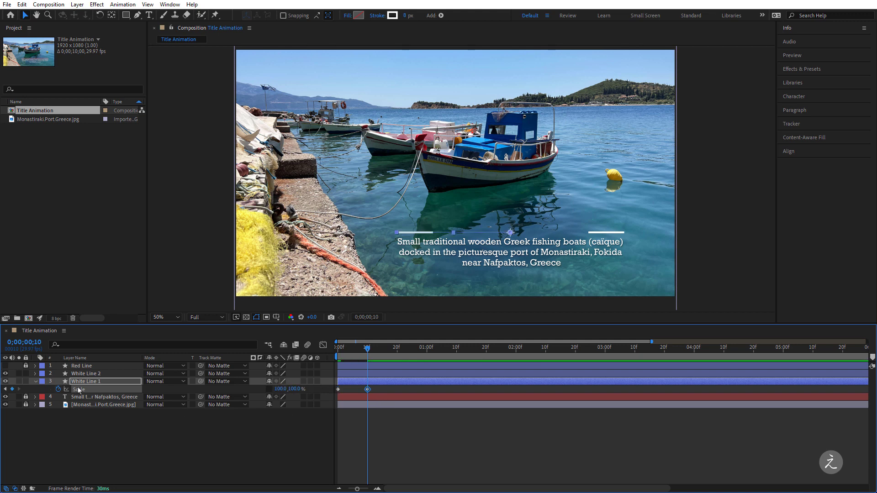
Keyframe White Line 2's horizontal Scale at 0% at 0 seconds, keeping its vertical Scale at 100%
click(95, 374)
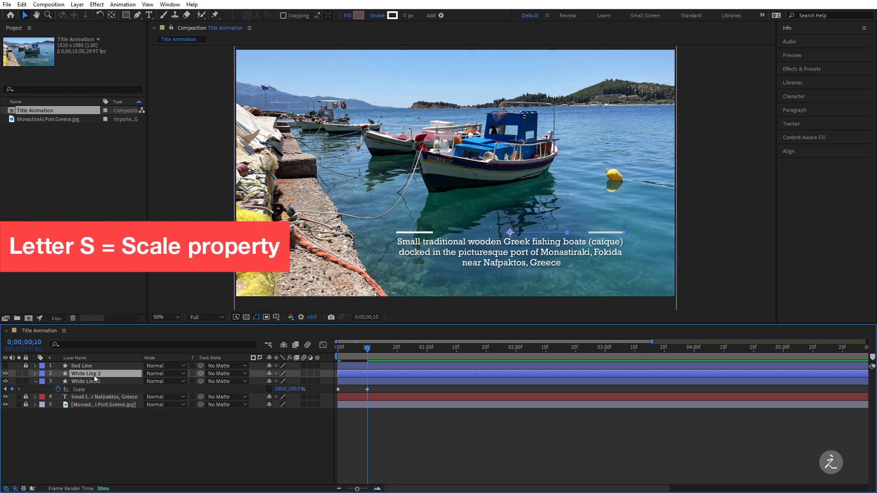
key(s)
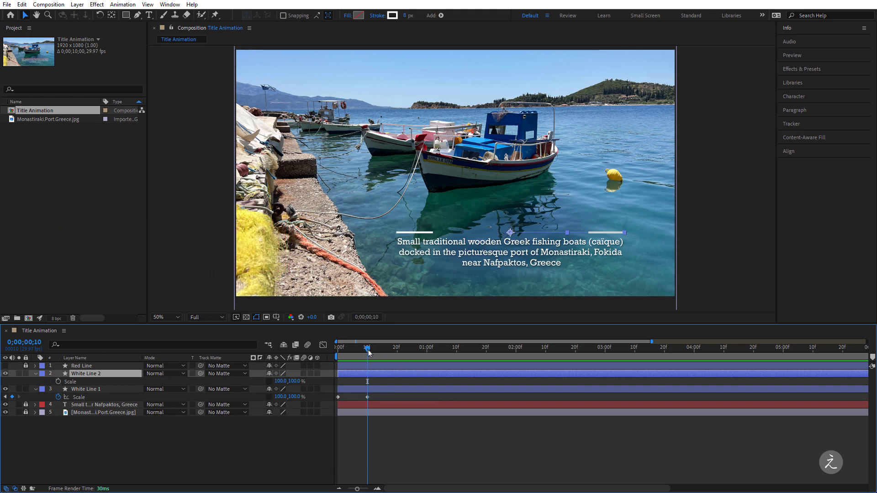
drag(369, 351, 336, 352)
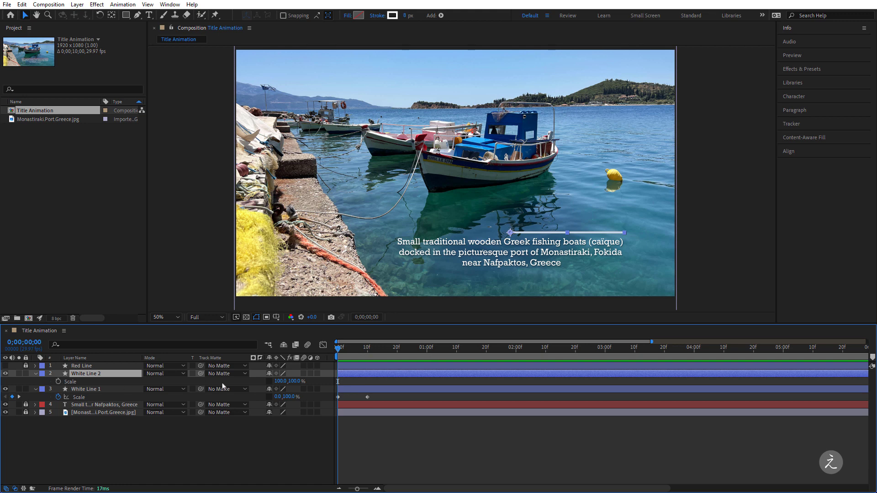
click(58, 382)
click(280, 381)
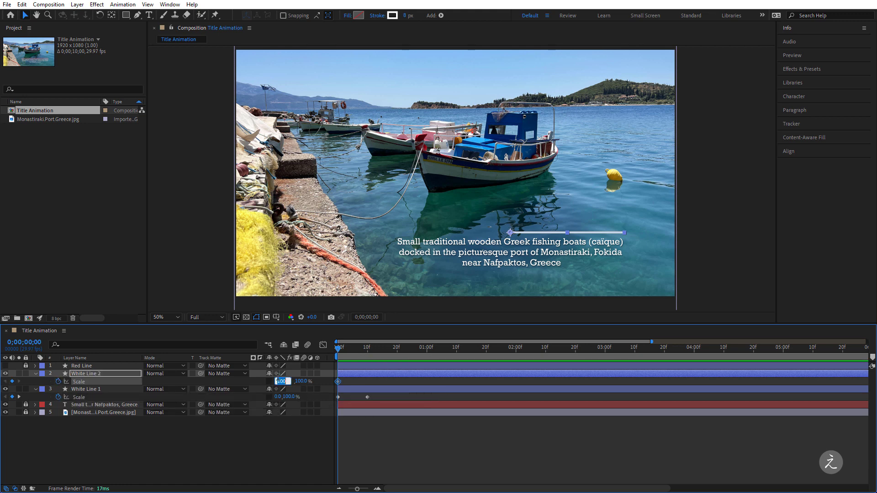
text(0)
key(Return)
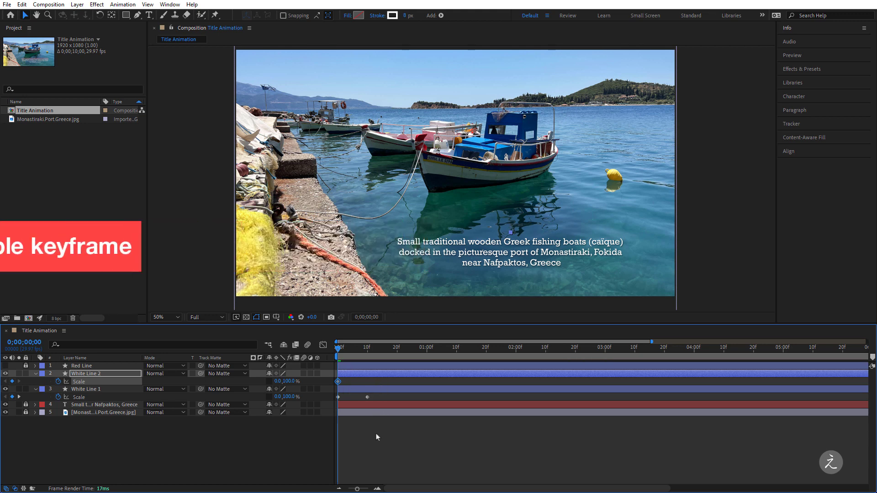
Keyframe White Line 2's horizontal Scale at 100% at frame 10, matching White Line 1's second Scale keyframe
key(k)
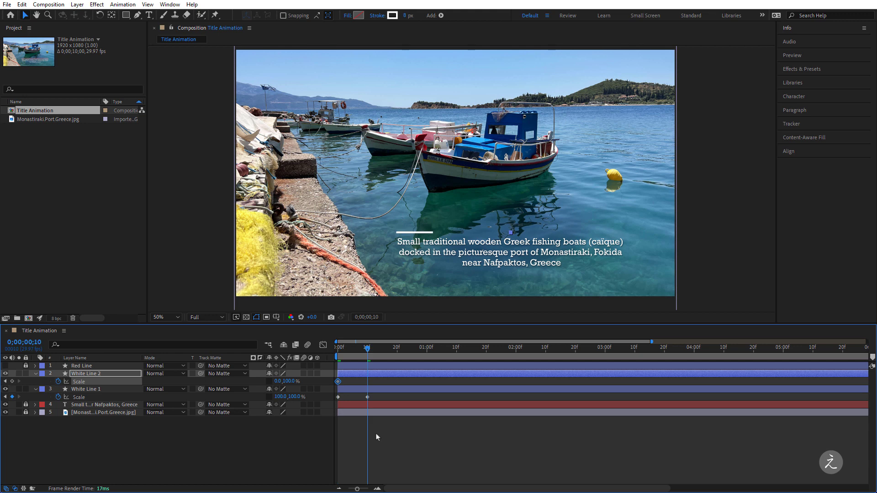
click(277, 381)
key(Return)
Apply Easy Ease to all Scale keyframes of White Line 1 and White Line 2
click(367, 397)
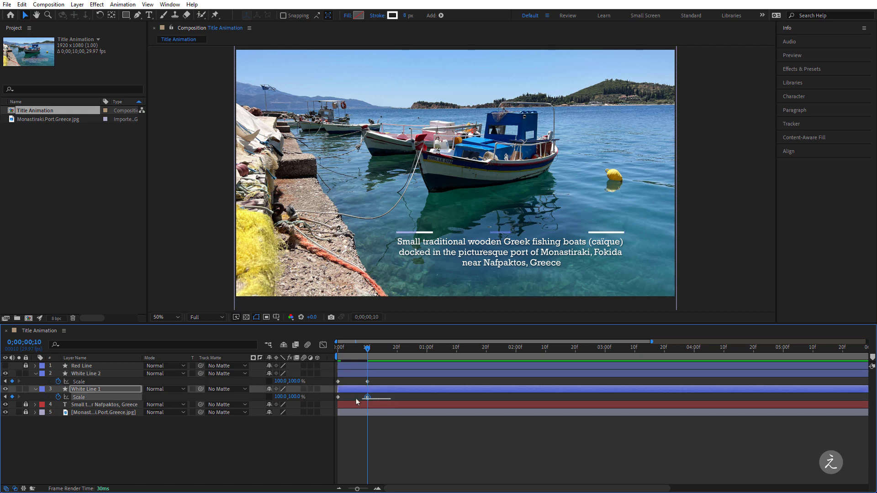
drag(357, 401, 334, 378)
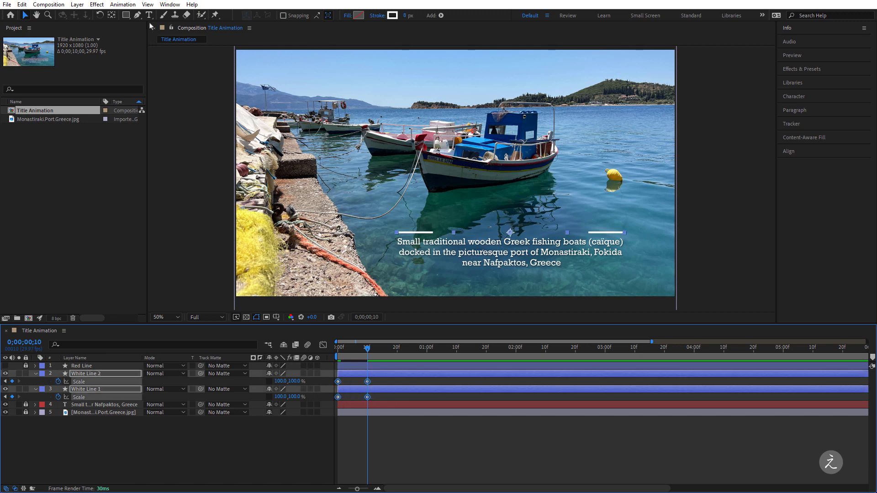
click(123, 5)
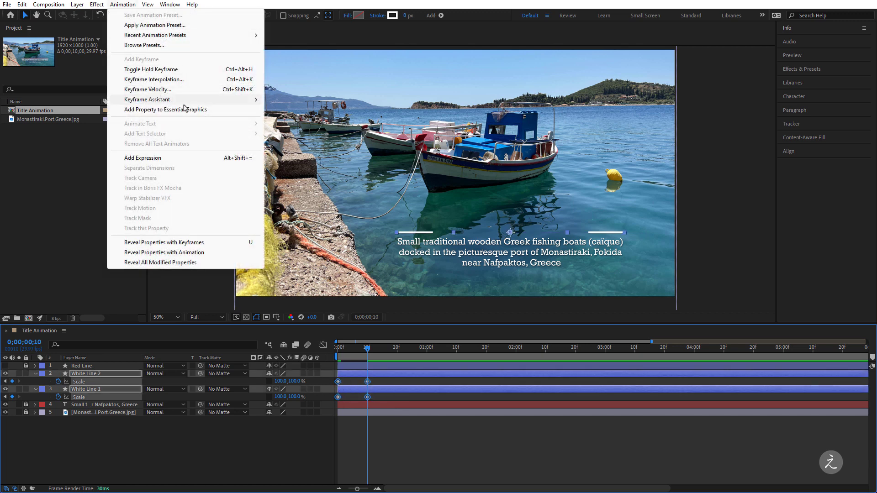
mouse_move(185, 106)
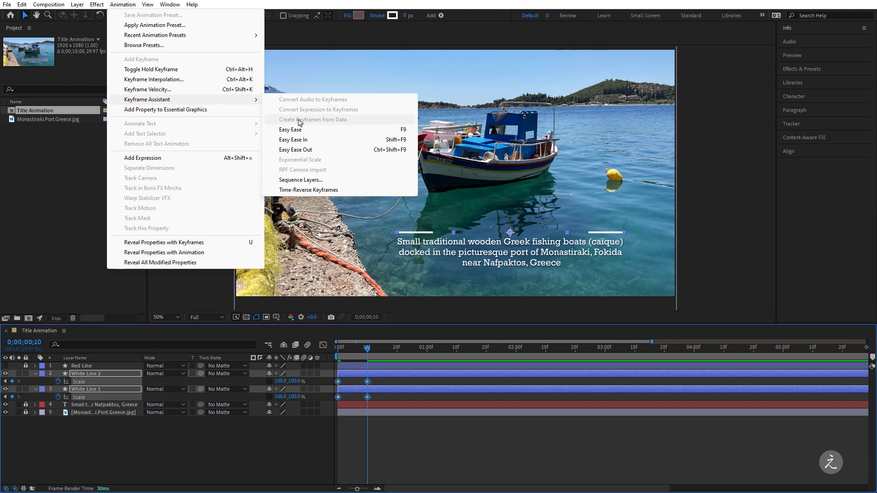
click(322, 131)
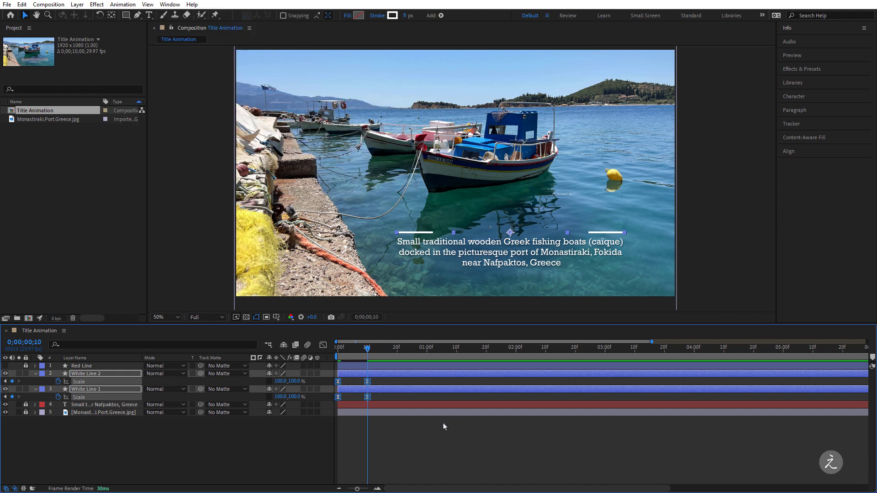
click(434, 442)
Preview the eased scaling of both white lines from the first frame
drag(369, 354, 327, 351)
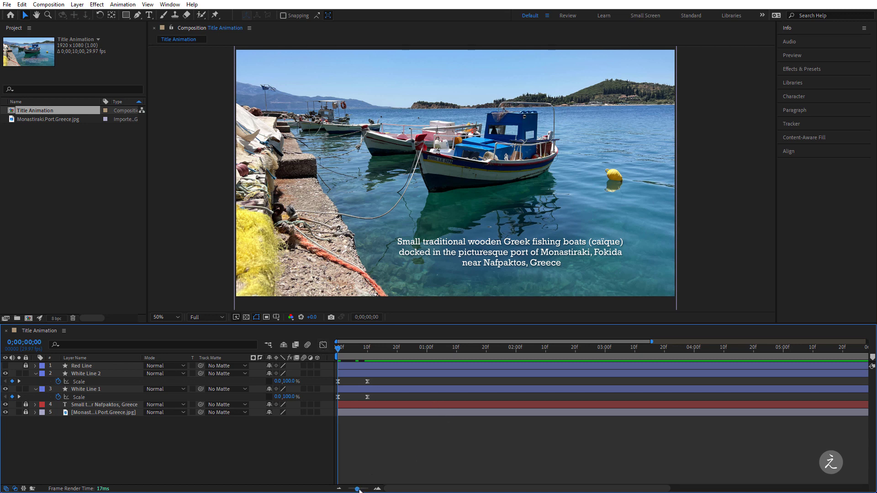
drag(358, 489, 361, 489)
key(space)
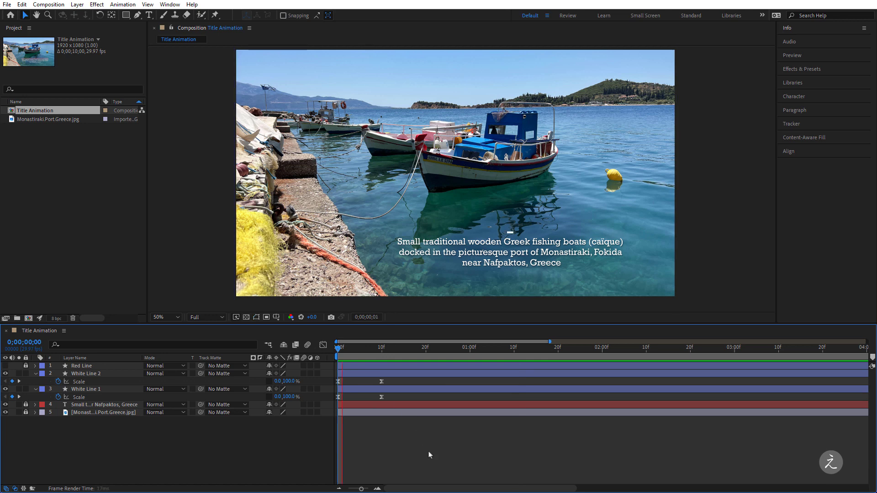
key(space)
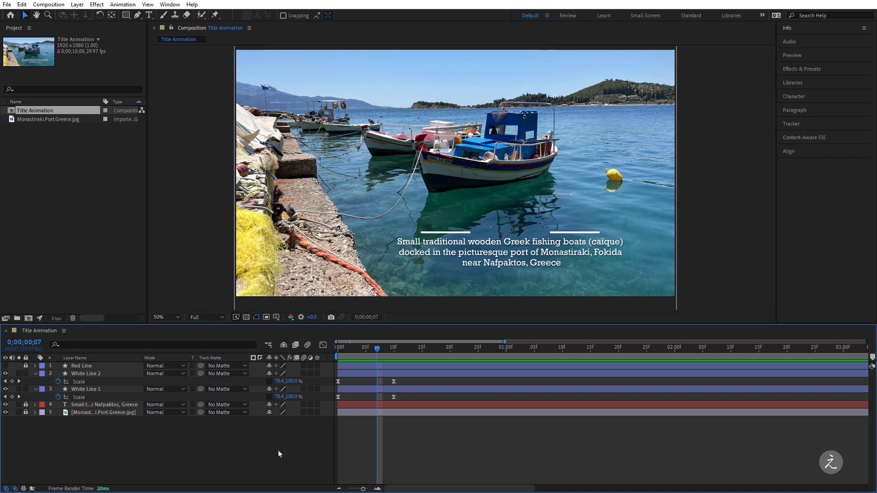
Make the Red Line layer visible and unlocked, and collapse both white line layers
click(5, 366)
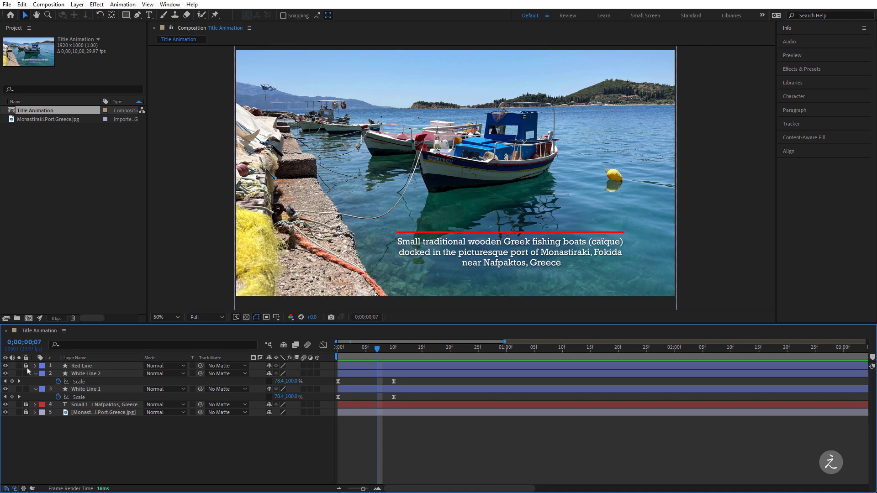
click(35, 374)
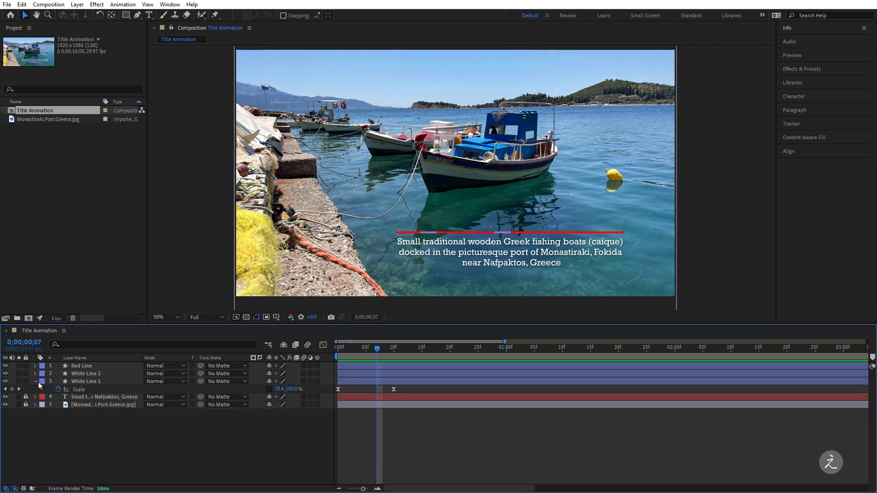
click(36, 382)
Keyframe Red Line's horizontal Scale at 0% at 0 seconds, with its proportions unlinked
click(92, 366)
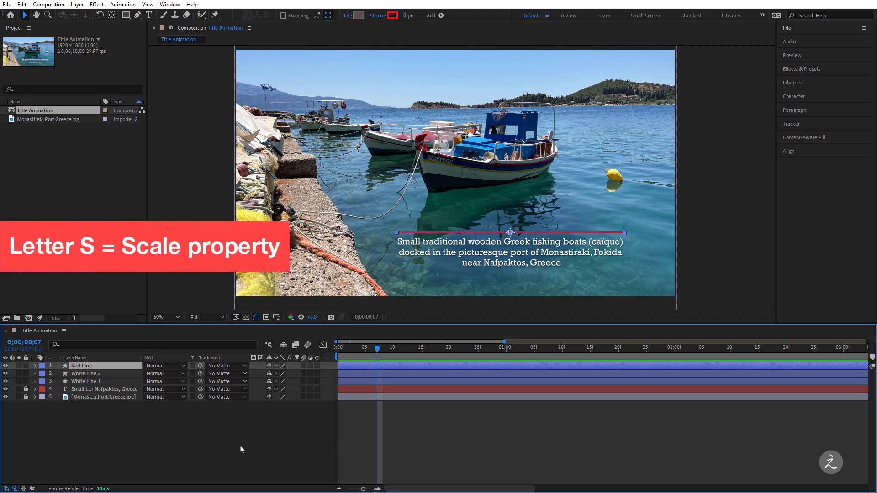
key(s)
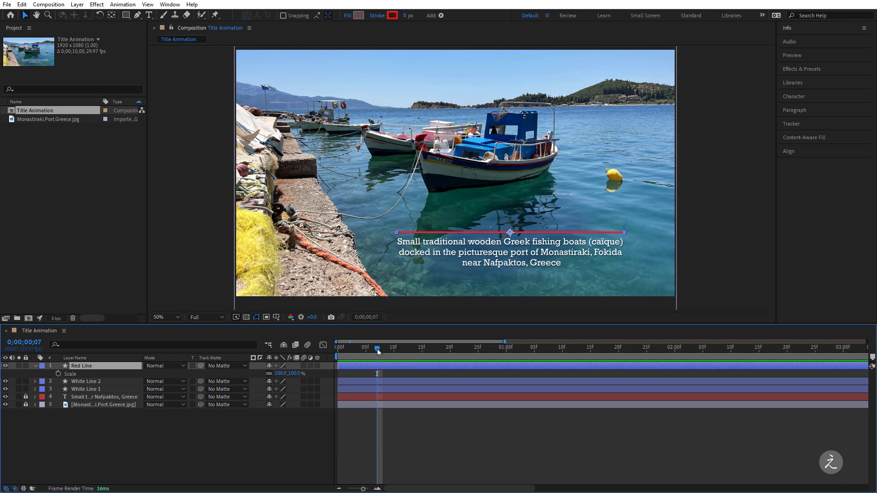
drag(379, 352, 338, 349)
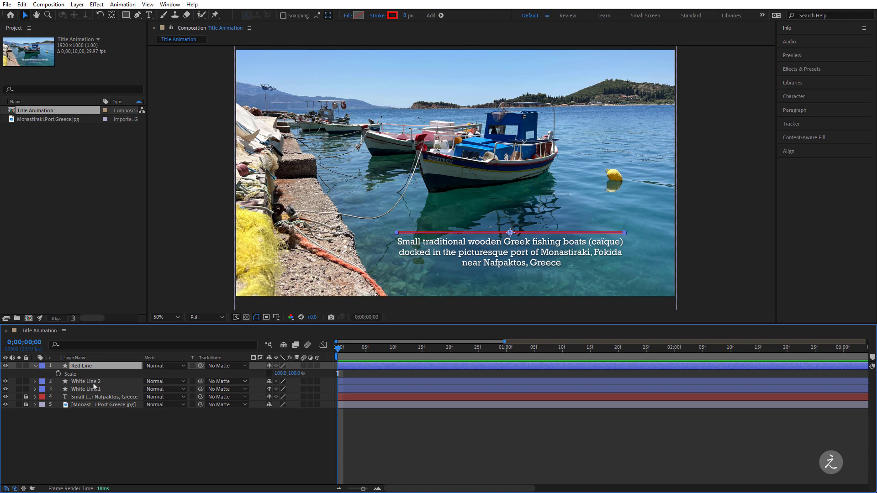
click(58, 373)
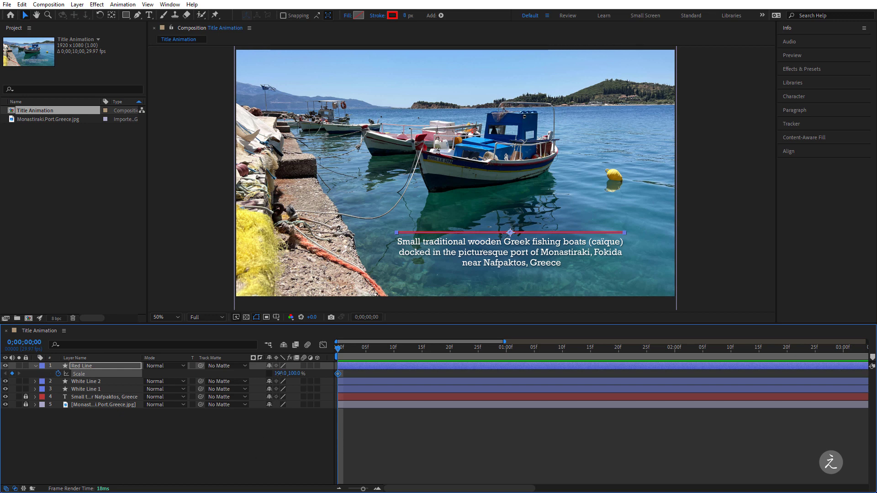
click(280, 373)
text(0)
key(Return)
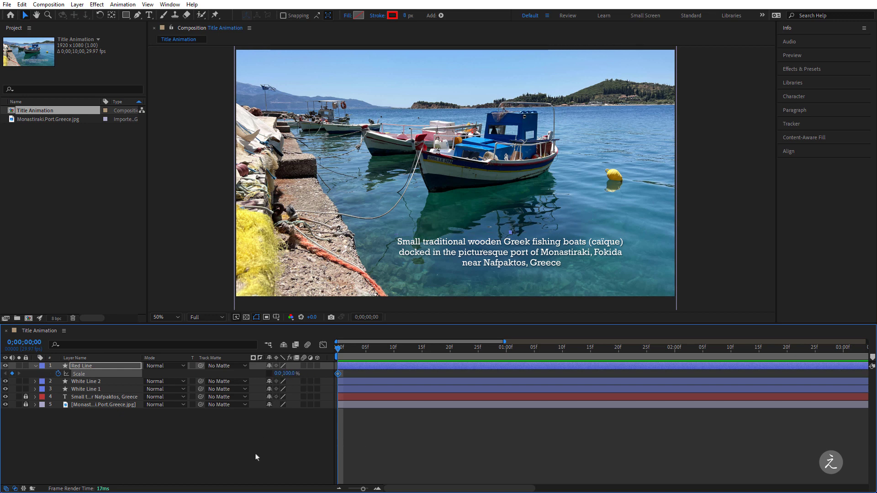
Reveal White Line 2's keyframes and keyframe Red Line's horizontal Scale at 15% at the 1-second keyframe
click(114, 382)
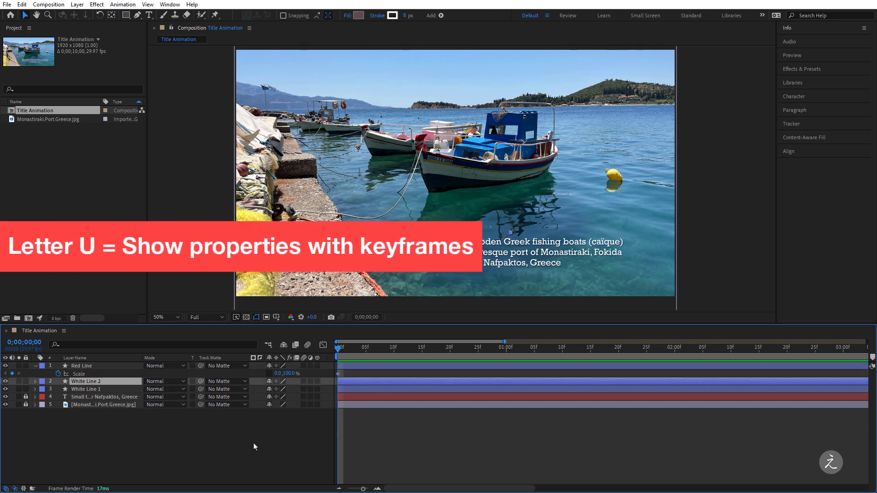
key(u)
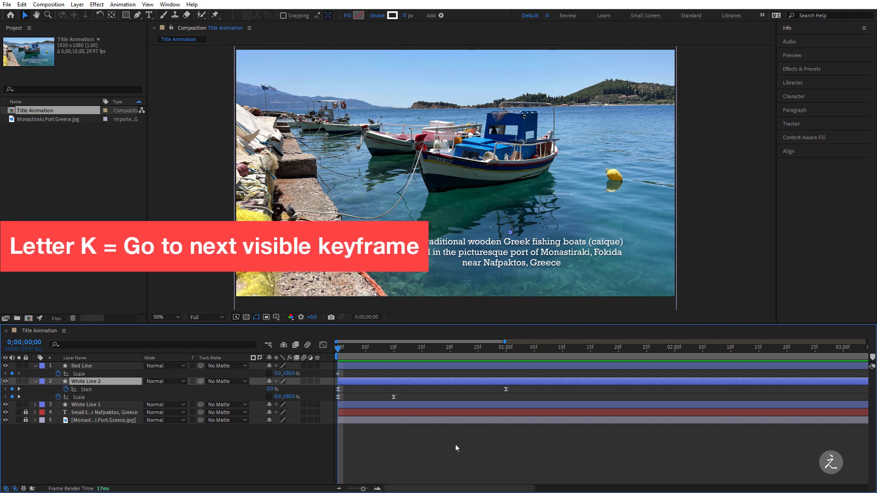
key(k)
key(k)
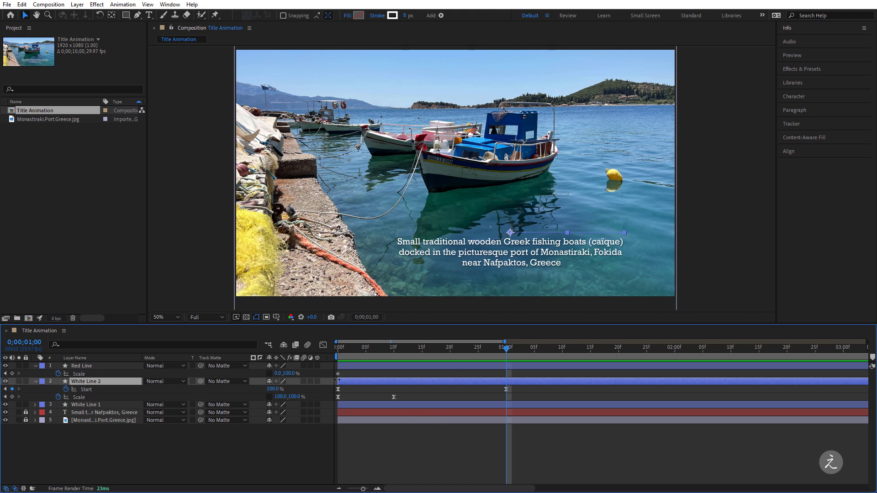
click(277, 374)
text(0)
text(5)
key(Return)
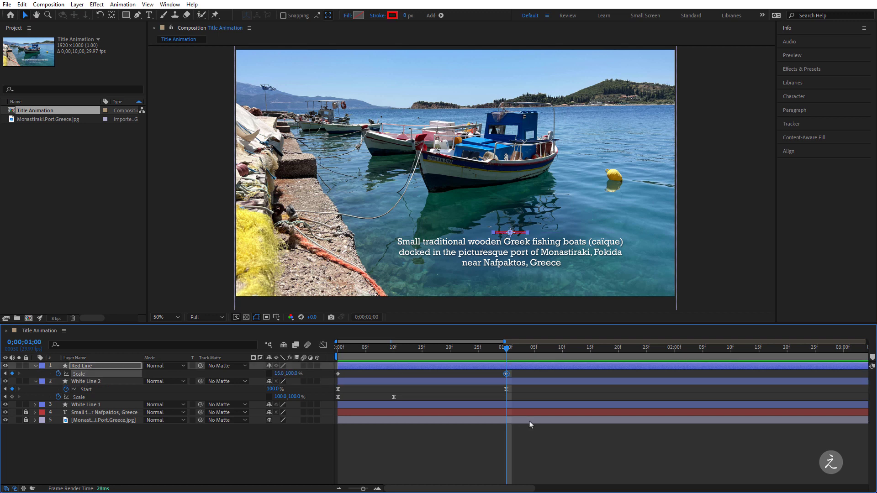
Apply Easy Ease to both Scale keyframes of Red Line
click(462, 441)
mouse_move(506, 347)
mouse_down()
mouse_move(393, 347)
mouse_move(478, 348)
mouse_up()
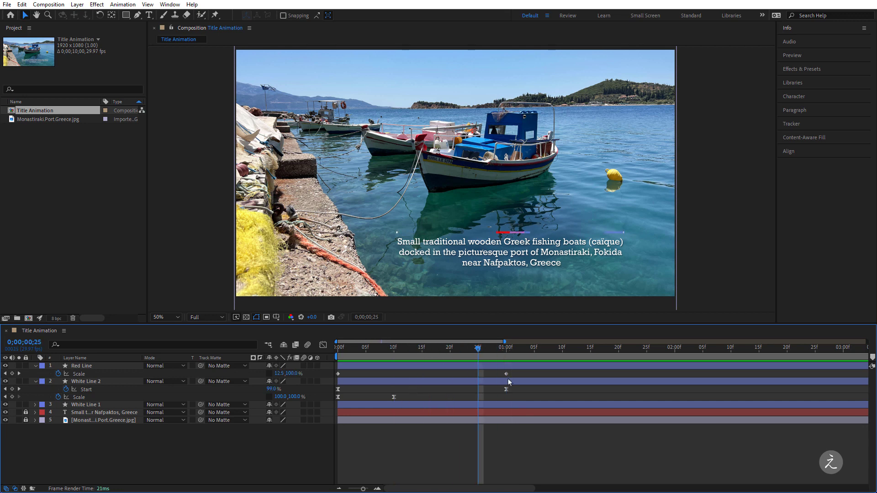
drag(519, 371, 338, 376)
click(123, 4)
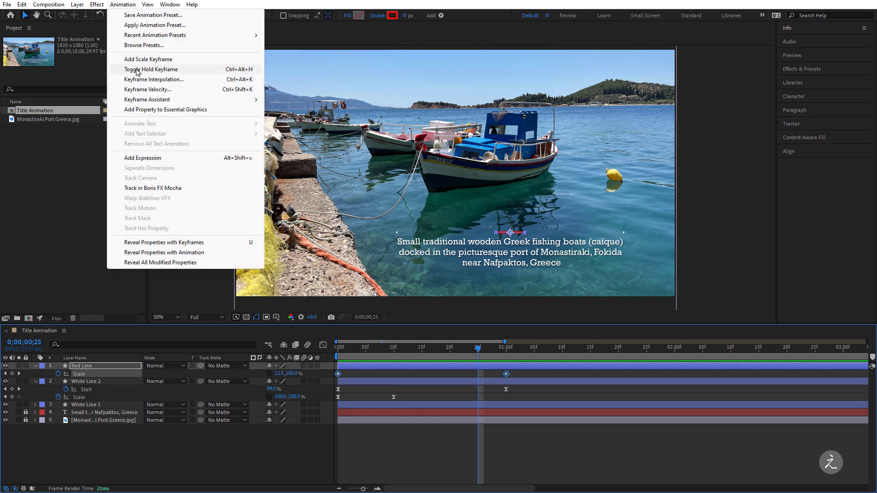
mouse_move(186, 99)
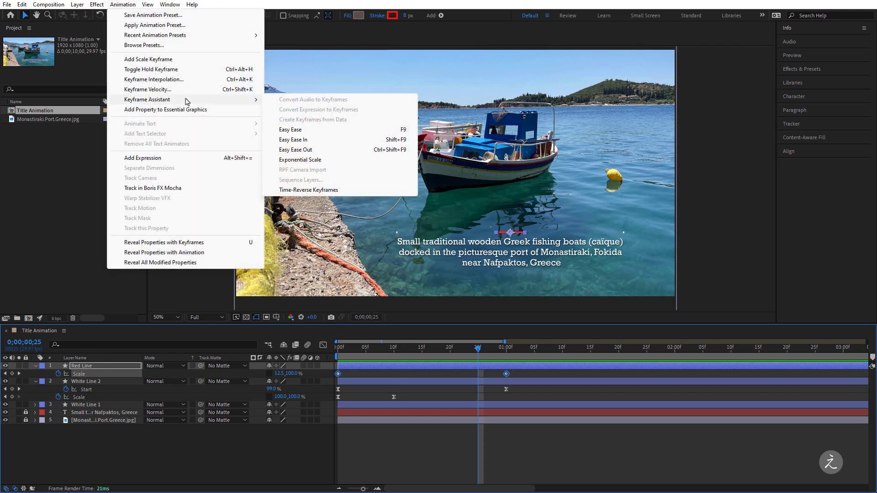
click(337, 134)
Lengthen the incoming ease of Red Line's 1-second Scale keyframe to about halfway back along the speed graph
click(513, 376)
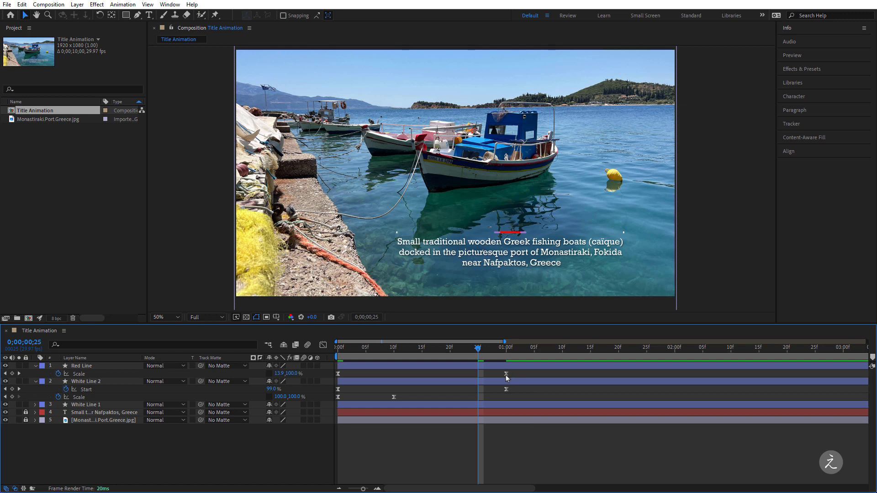
click(506, 374)
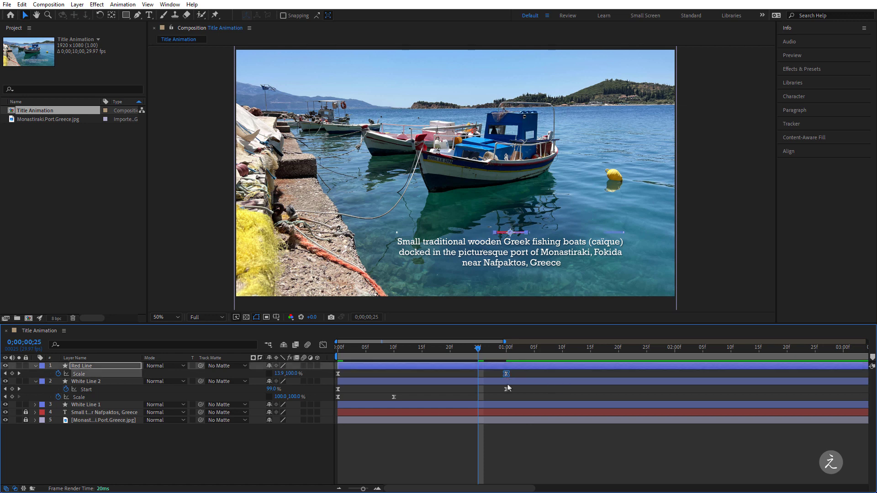
click(323, 345)
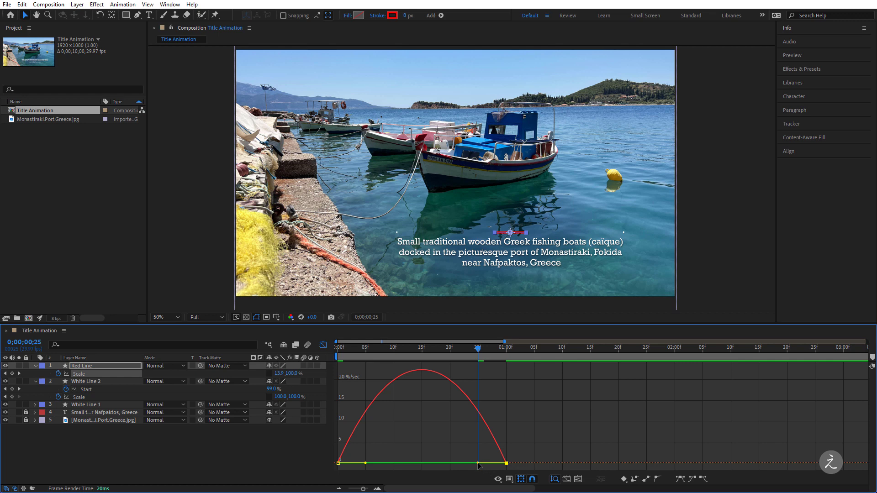
drag(477, 464, 421, 465)
click(323, 346)
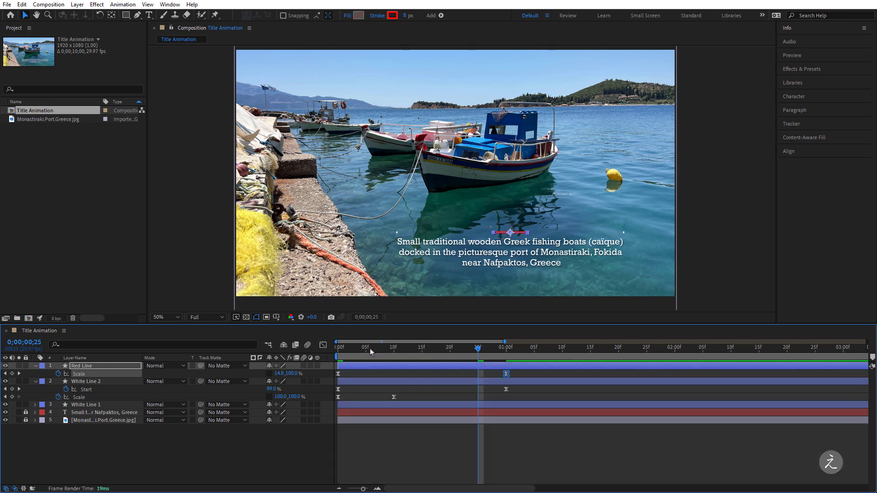
Preview the red and white line animation from the first frame
key(Home)
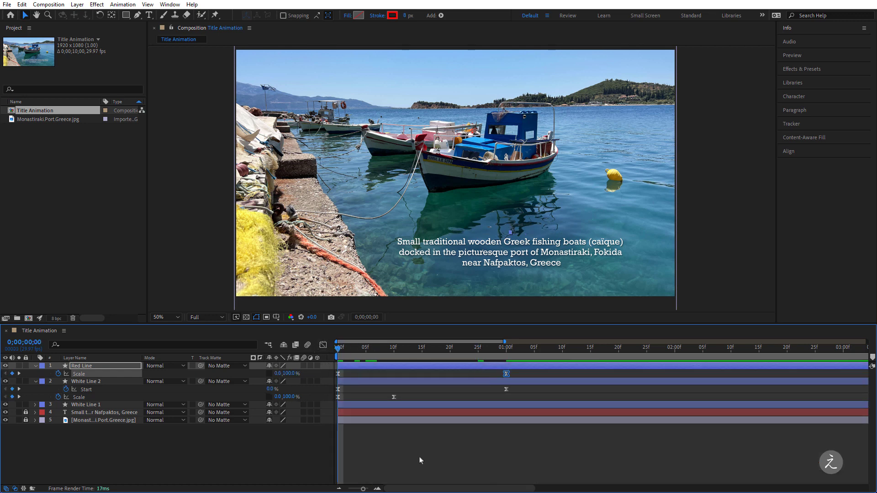
key(space)
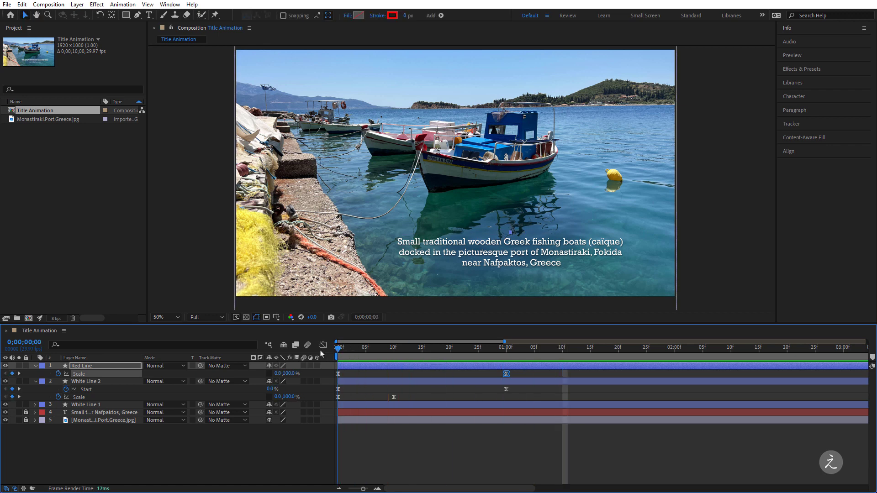
key(space)
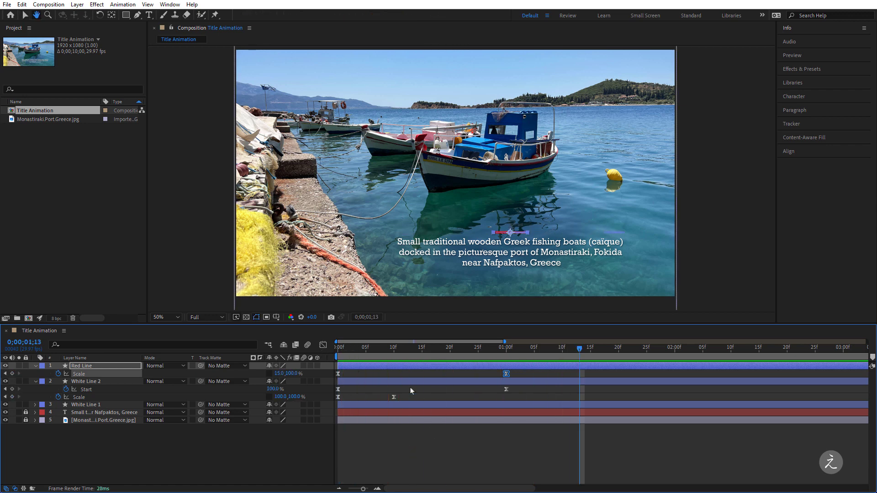
At frame 8, unlock the caption text layer and copy its Drop Shadow layer style
click(382, 349)
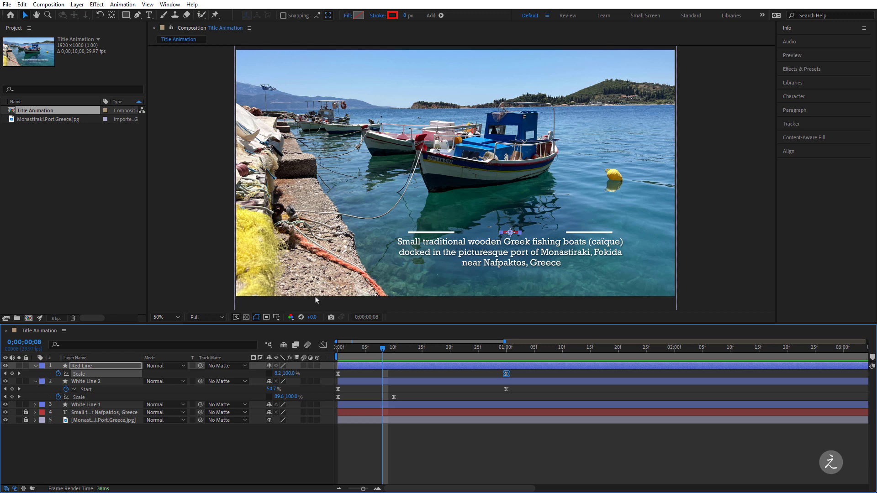
click(26, 413)
click(82, 414)
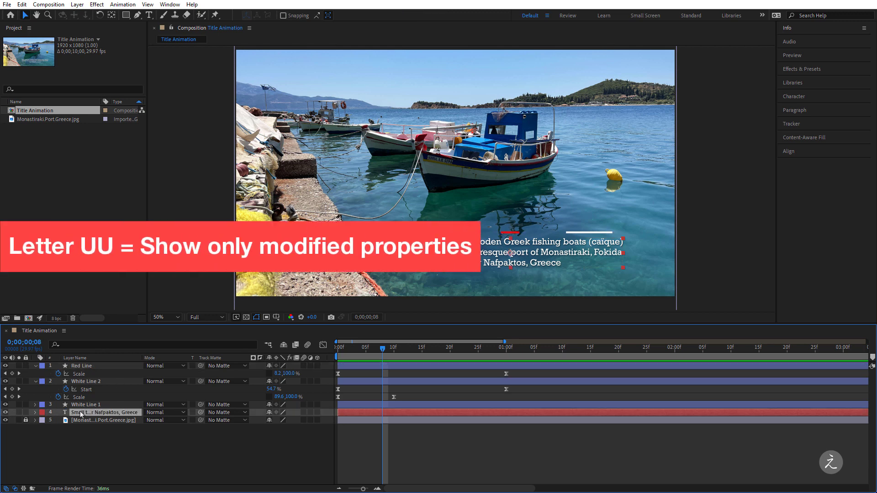
key(u)
key(u)
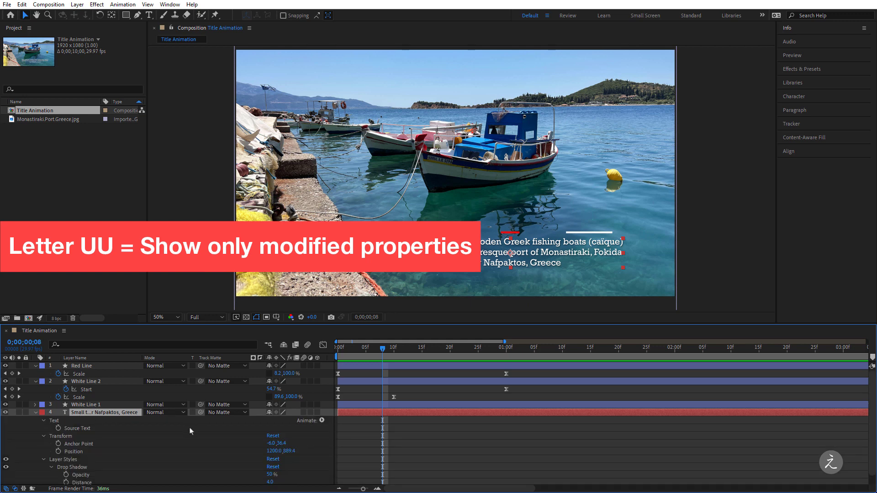
scroll(189, 432, down, 1)
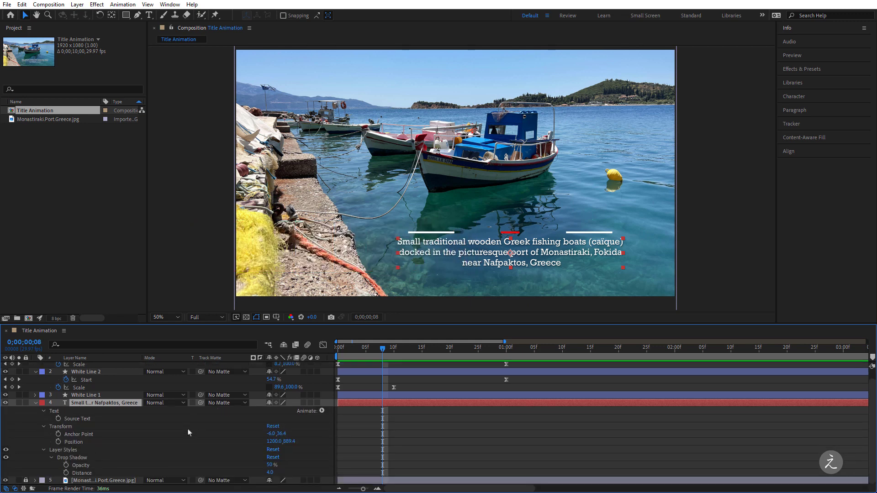
click(76, 459)
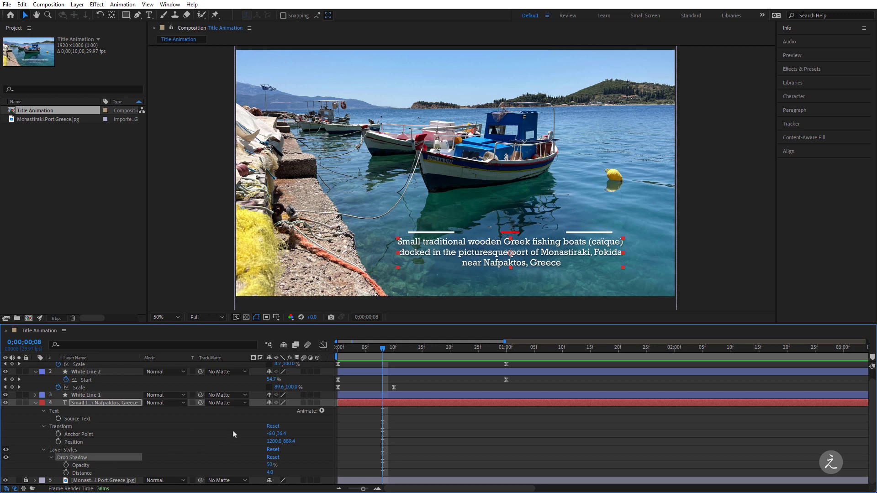
Paste the Drop Shadow style onto White Line 1, White Line 2 and Red Line, with the caption layer collapsed
click(35, 402)
click(85, 405)
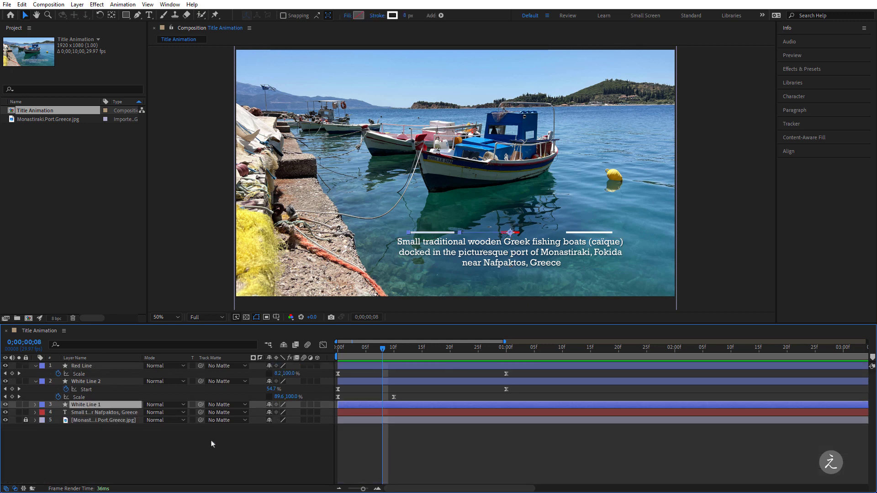
key(u)
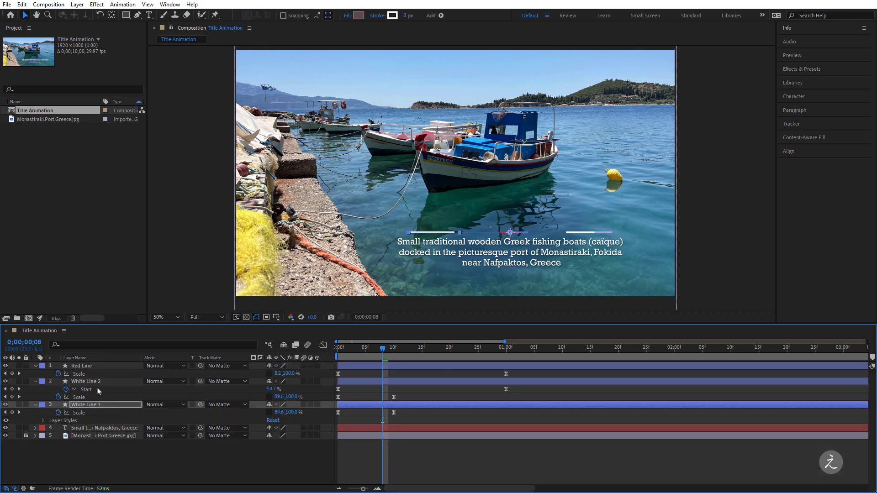
click(84, 381)
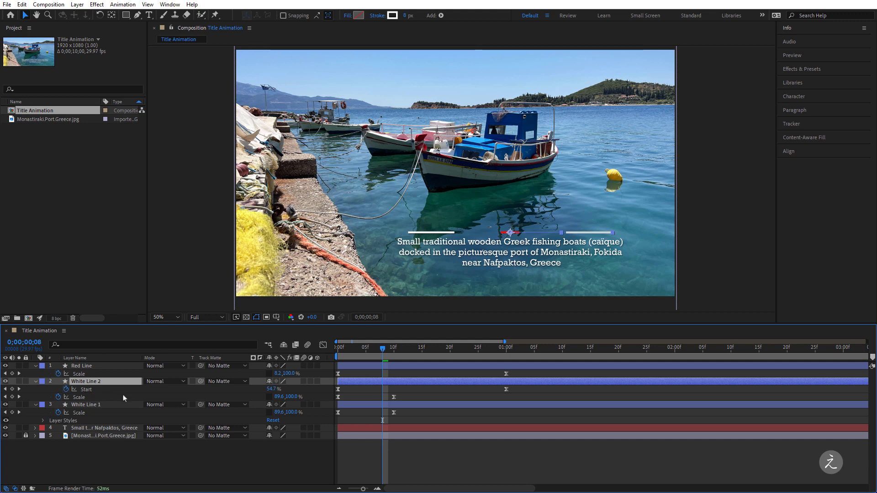
key(ctrl+v)
click(110, 367)
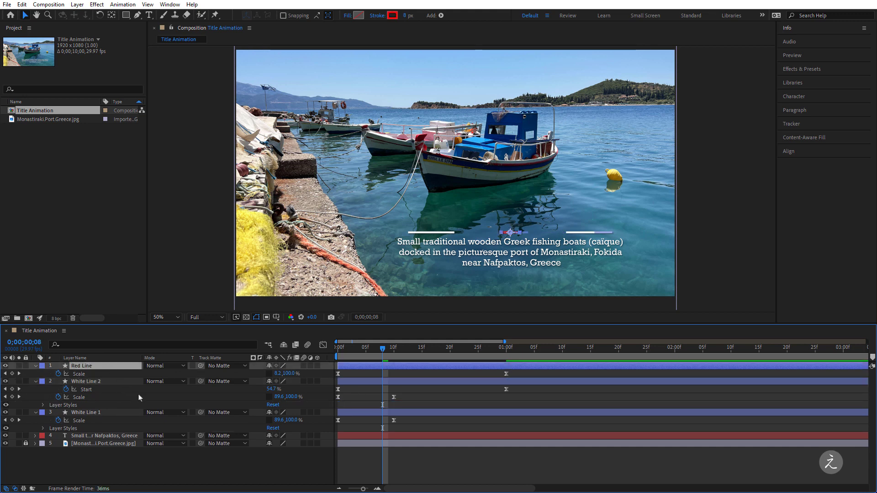
key(ctrl+v)
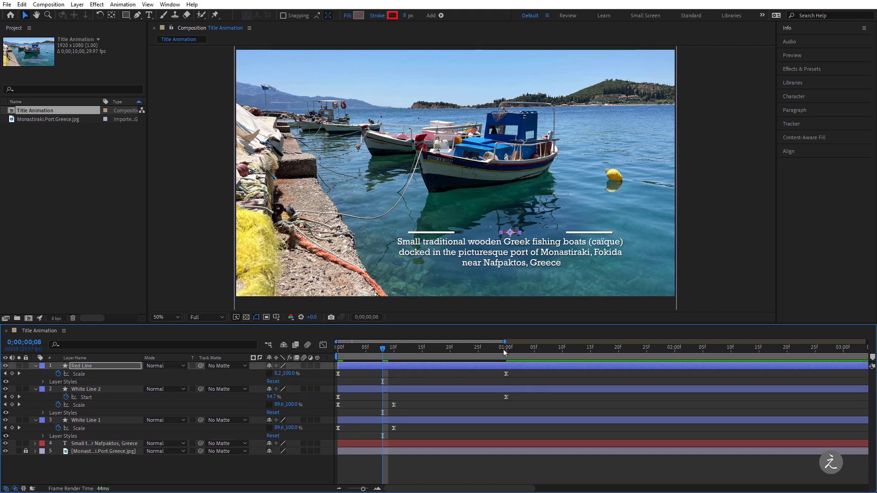
Preview the animation of the shadowed lines from the first frame with no layer selected
key(Home)
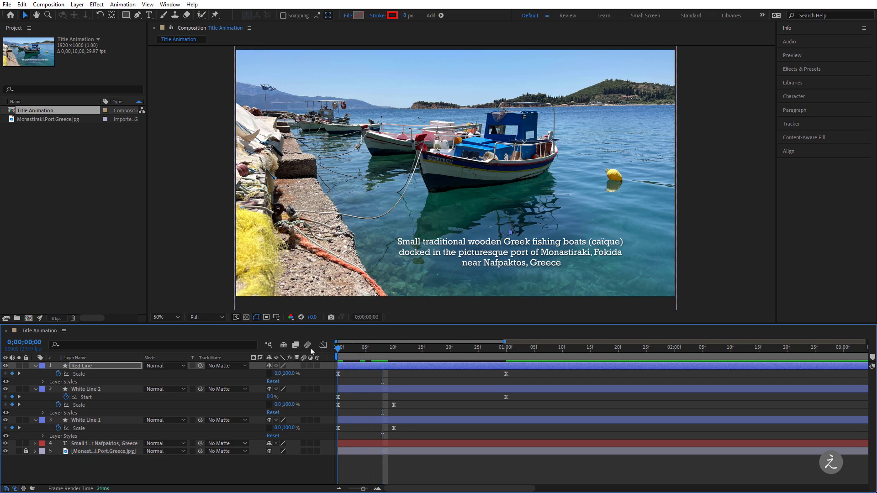
click(410, 470)
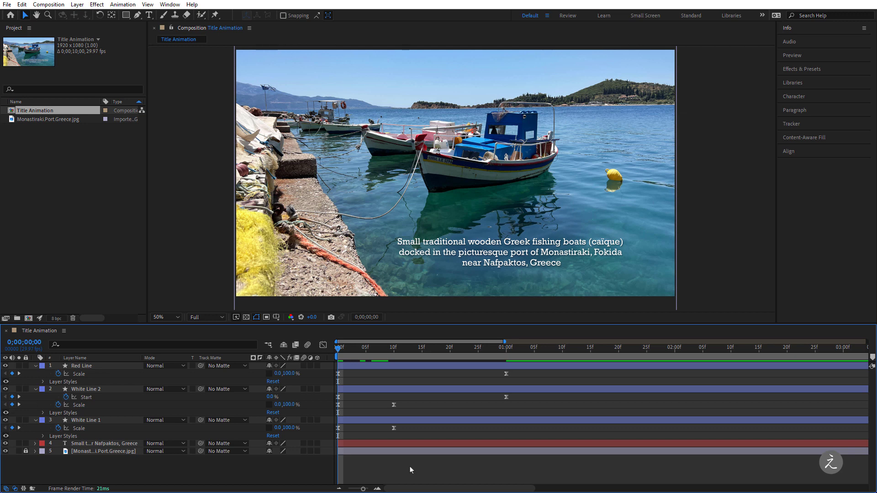
key(space)
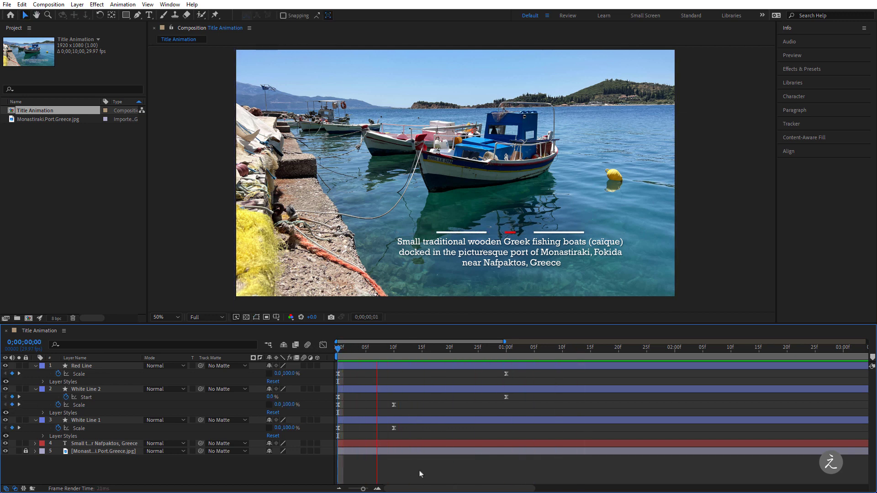
key(space)
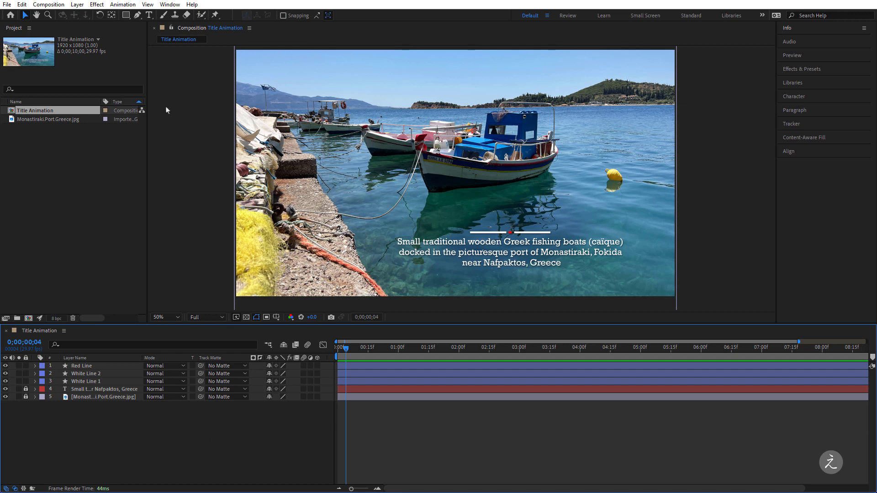
Draw a grey rectangle without a stroke that covers the whole caption just below the lines, as a new shape layer
drag(126, 15, 196, 19)
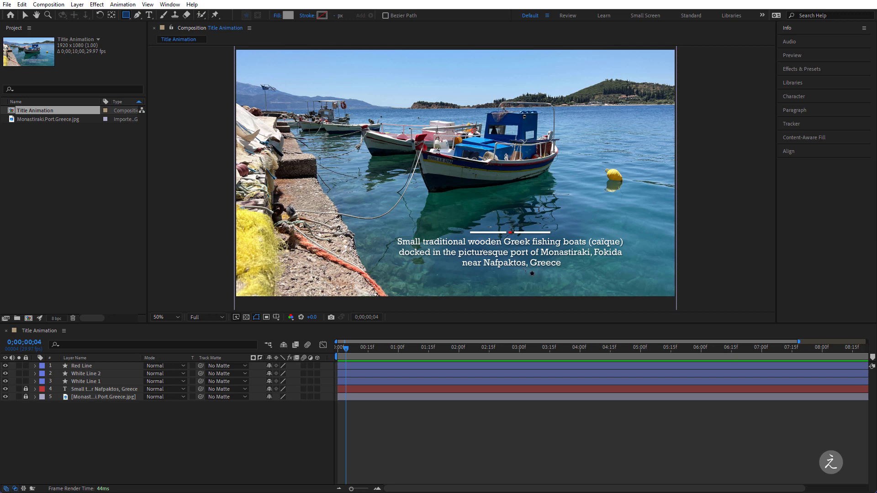
scroll(525, 270, up, 2)
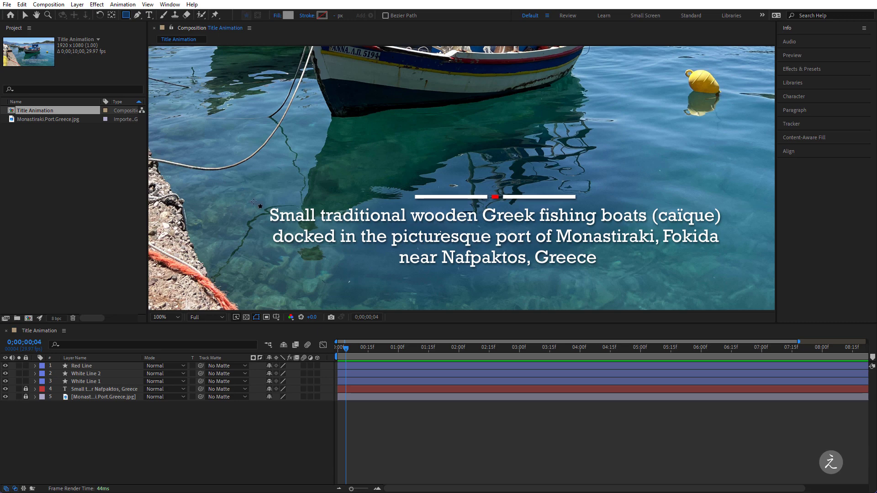
drag(254, 202, 732, 276)
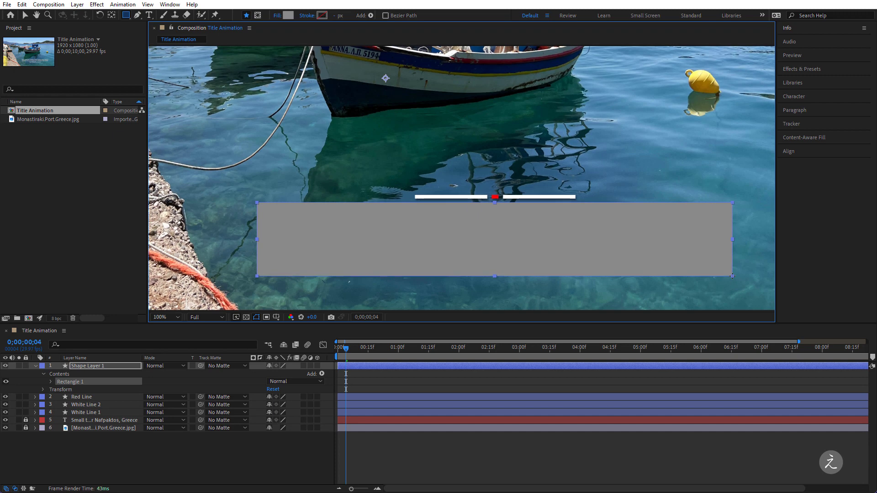
key(v)
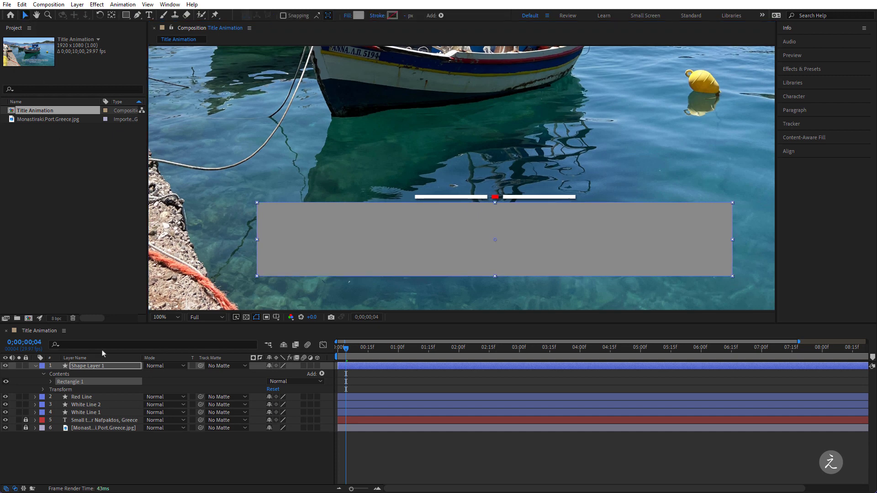
Rename the new rectangle shape layer as Box
click(118, 367)
key(Return)
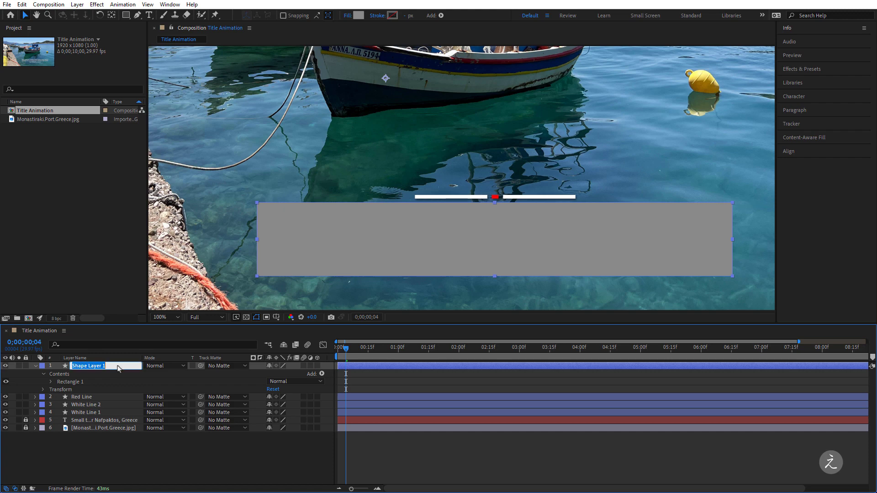
text(Box)
key(Return)
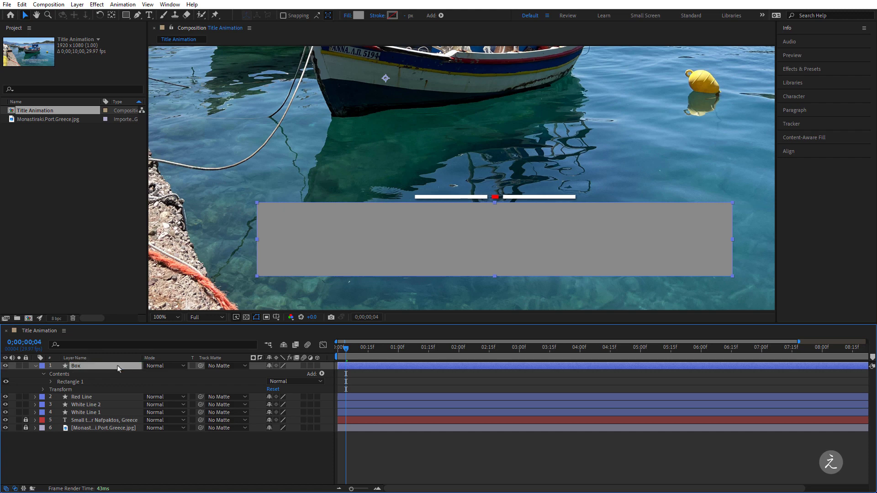
Center the Box layer's anchor point in its layer content
click(79, 5)
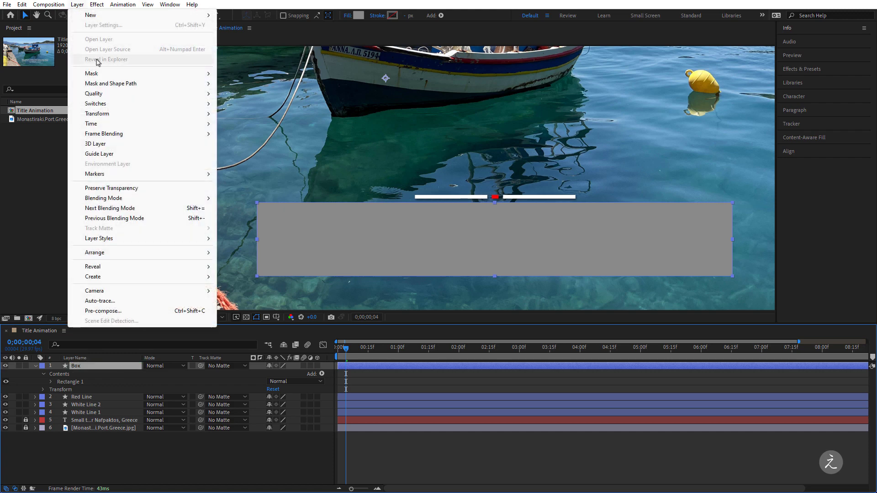
mouse_move(192, 114)
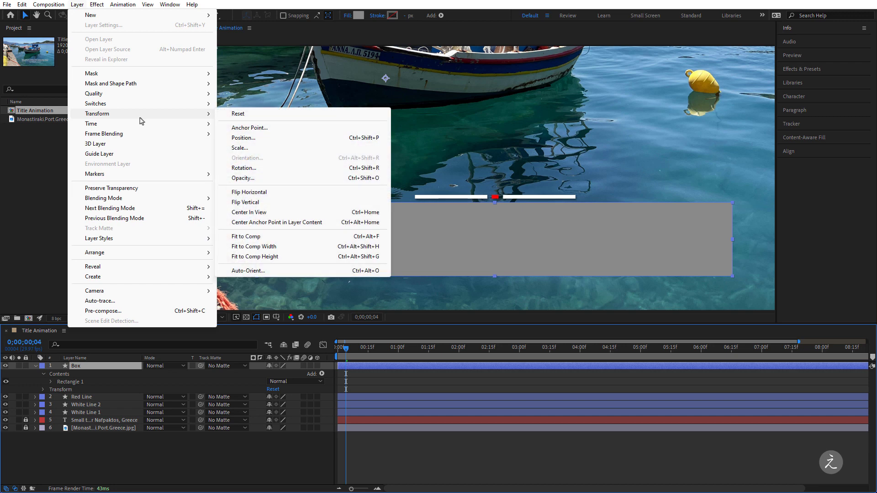
click(331, 225)
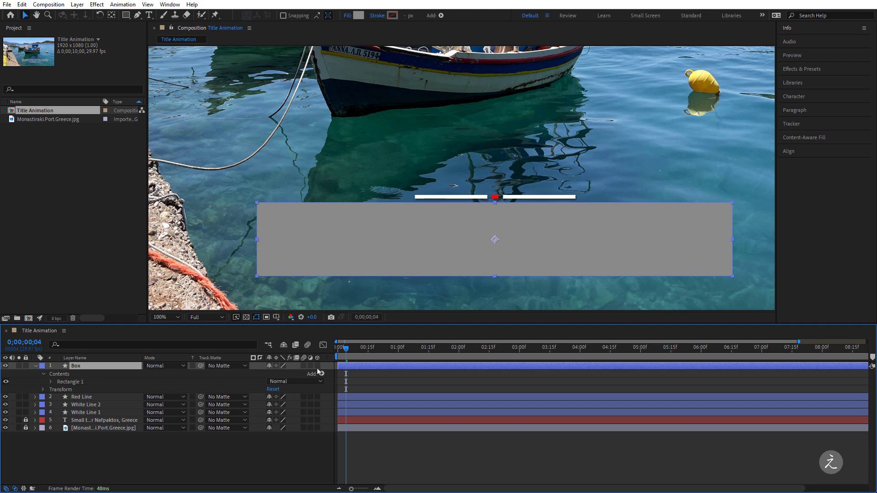
Add Position keyframes to Box at the first frame and at 0;00;01;00, in line with Red Line's last Scale keyframe
drag(346, 353, 337, 352)
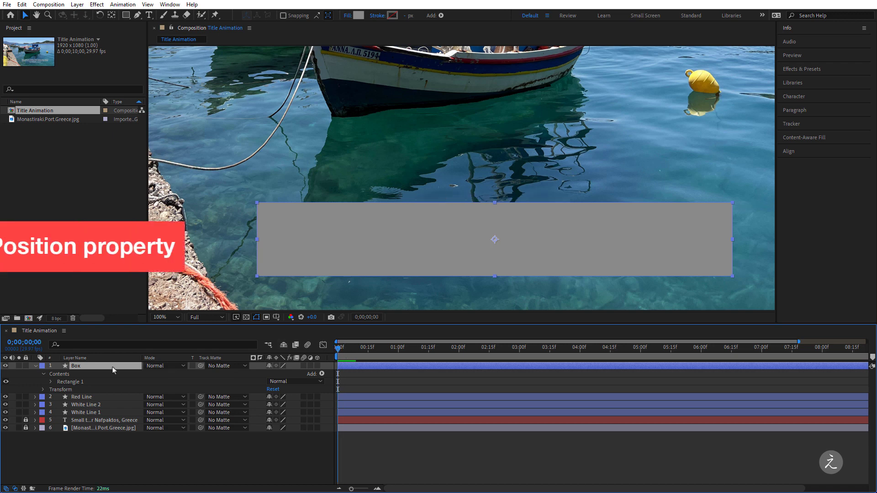
key(p)
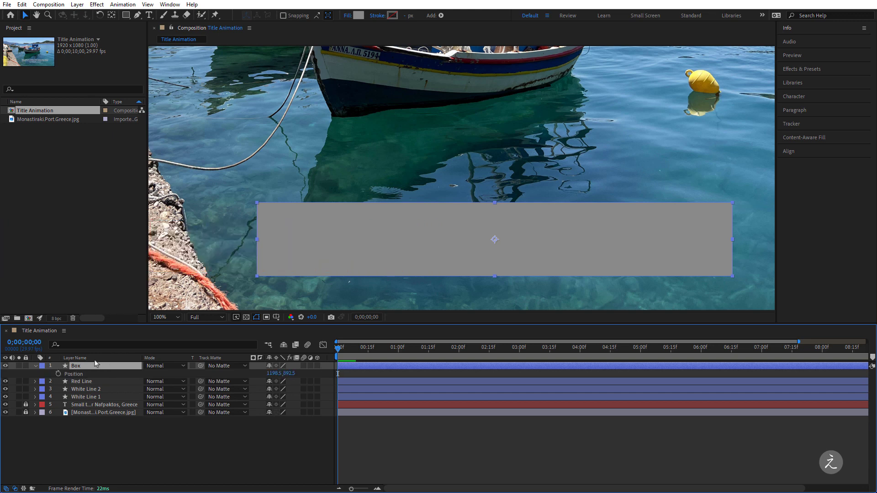
click(58, 373)
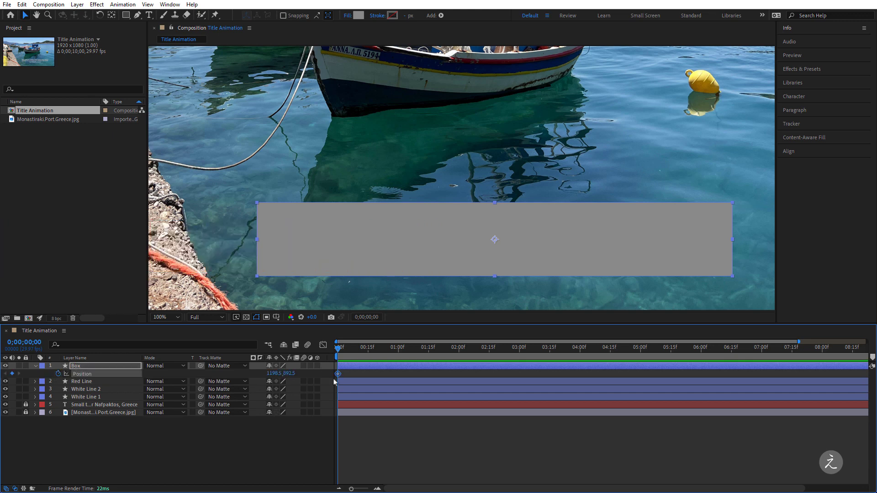
click(105, 383)
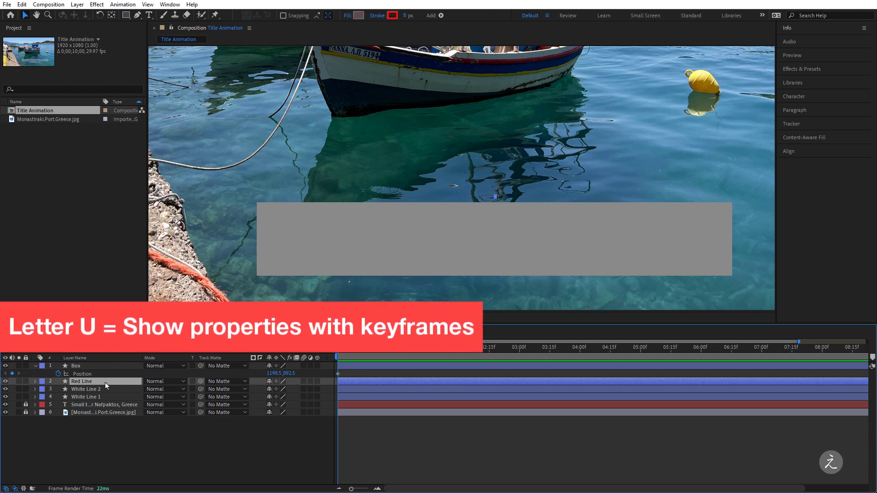
key(u)
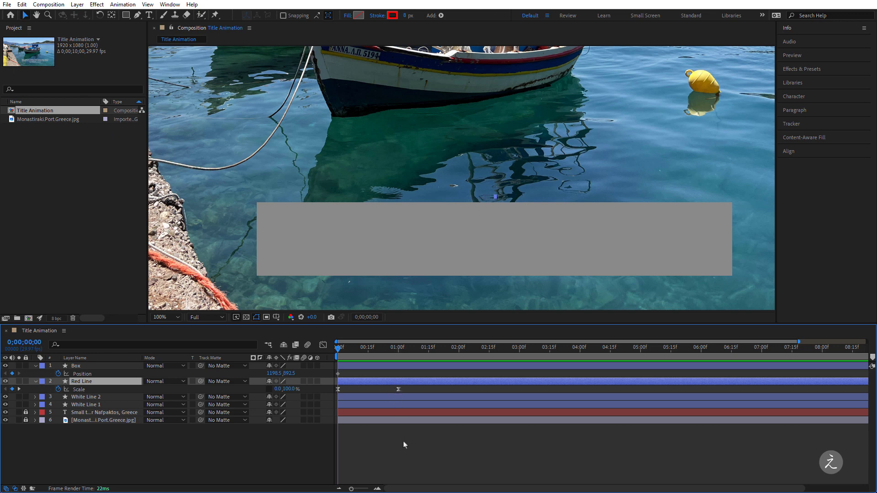
key(k)
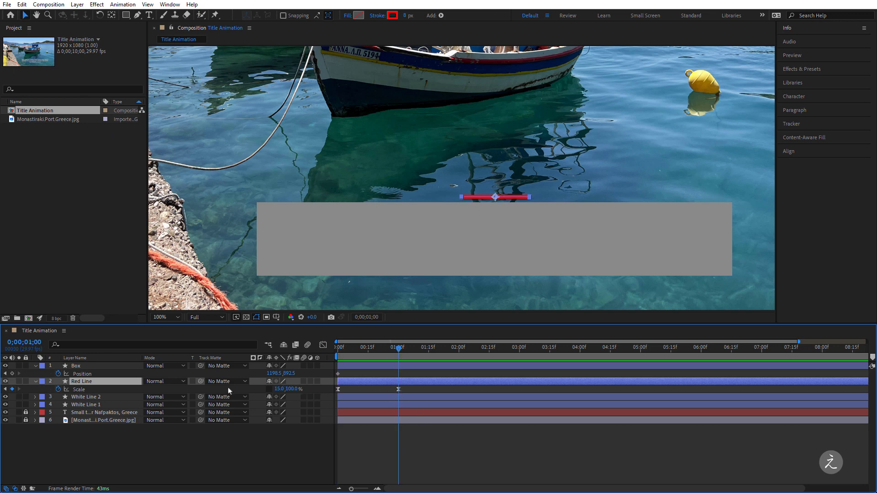
click(12, 373)
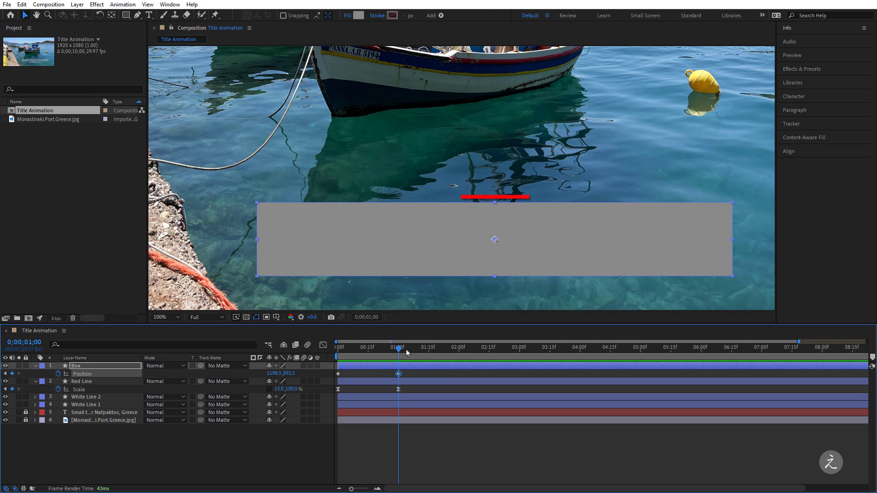
At the first frame, move Box straight up above the caption to a vertical position of about 727.5, and preview the motion
drag(399, 349, 338, 349)
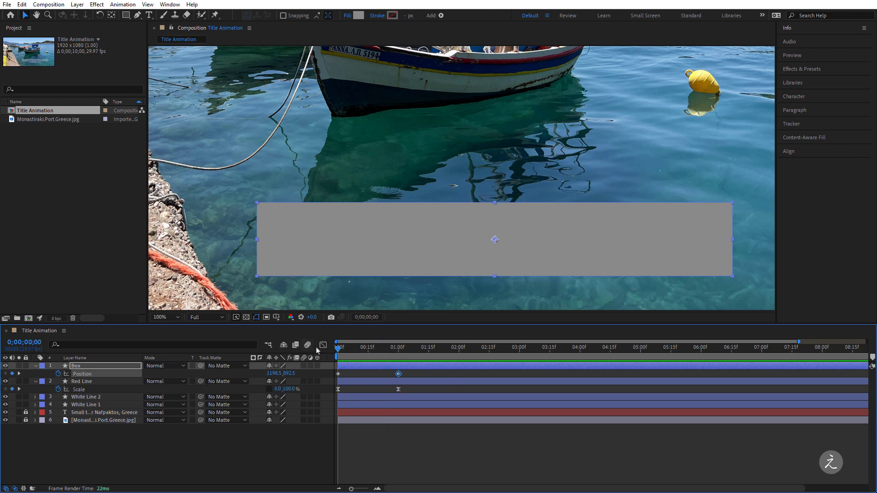
drag(484, 251, 475, 176)
key(space)
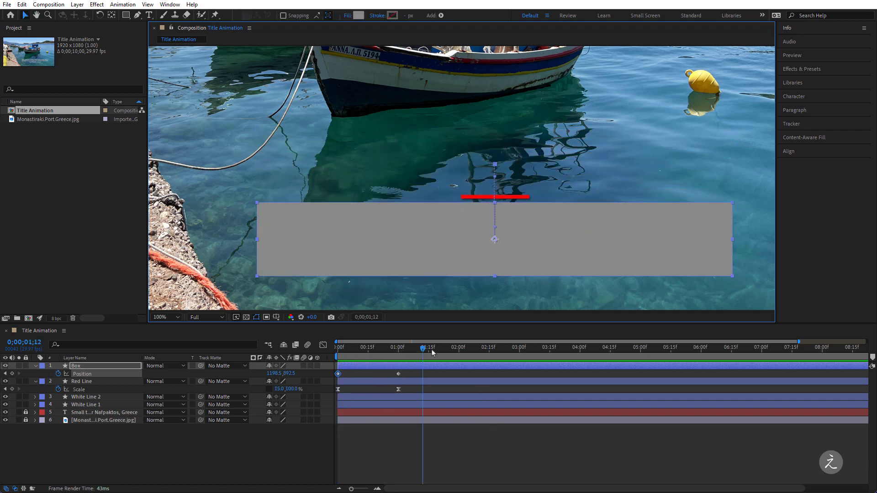
Apply Easy Ease to both Position keyframes of Box
mouse_move(427, 350)
mouse_down()
mouse_move(408, 349)
mouse_move(393, 374)
mouse_move(336, 376)
mouse_up()
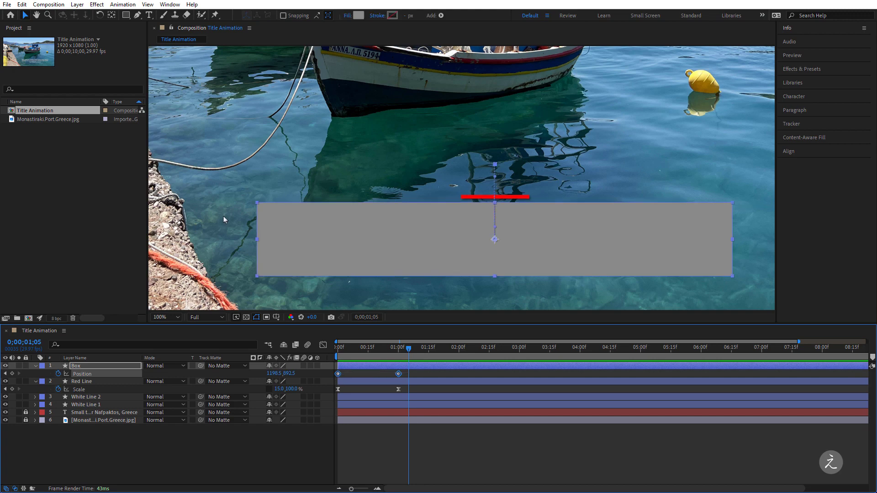
click(115, 5)
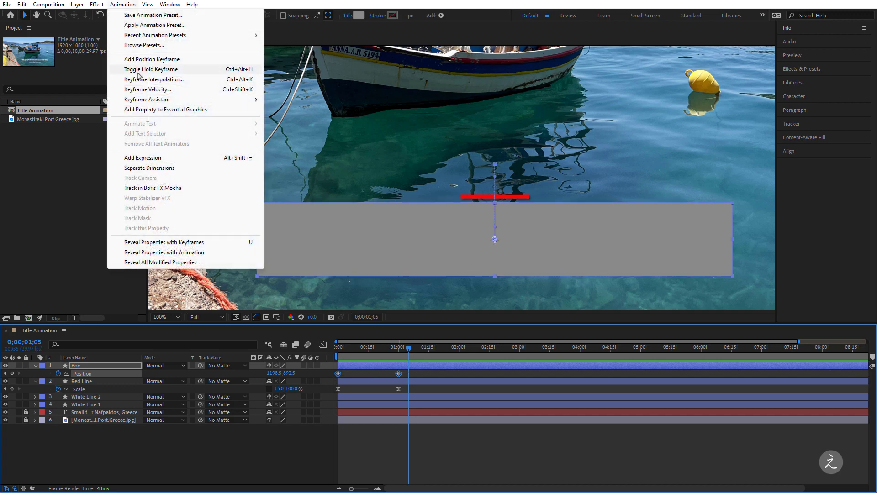
mouse_move(170, 99)
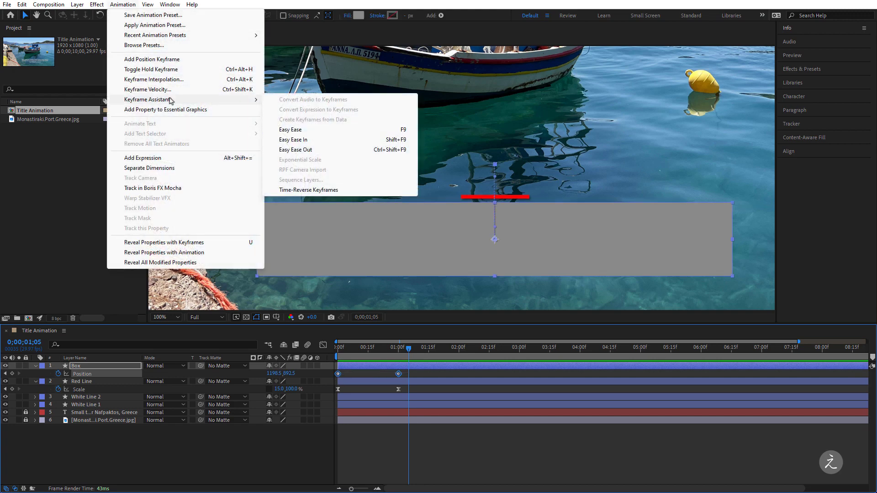
click(326, 130)
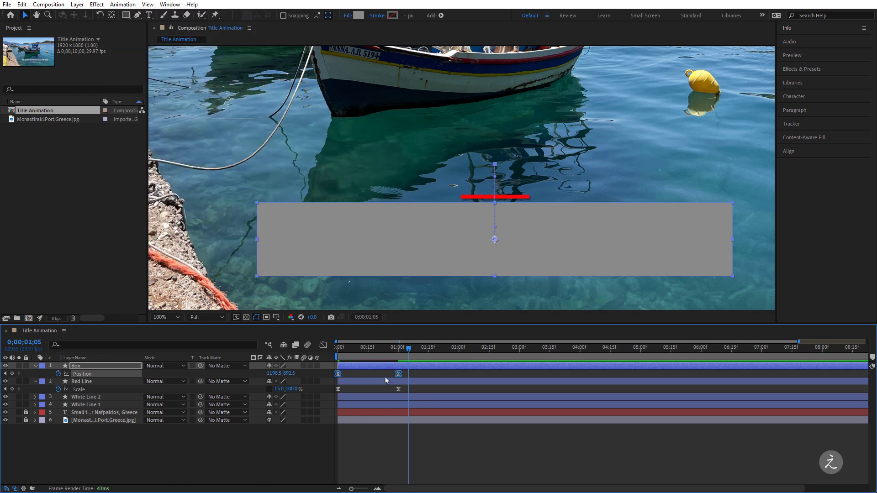
In the speed graph, extend the influence of Box's last Position keyframe to about halfway, so the movement starts fast and slows down
click(394, 377)
click(398, 374)
click(323, 345)
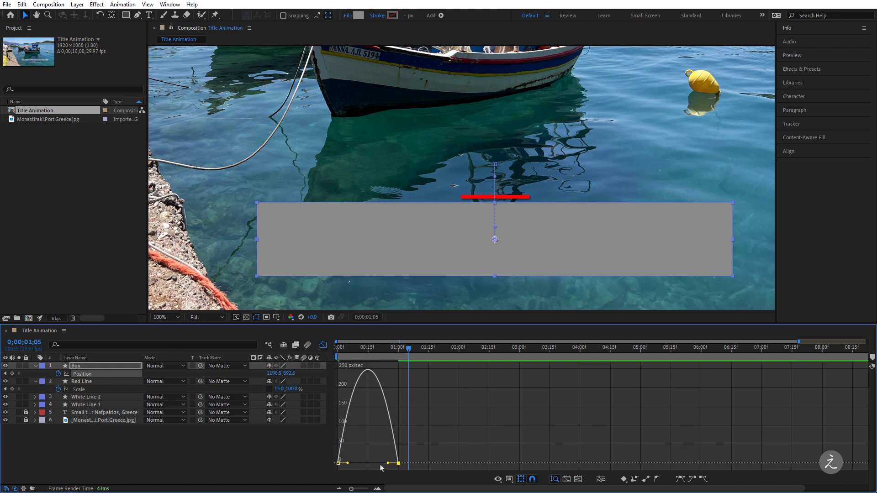
drag(388, 464, 367, 463)
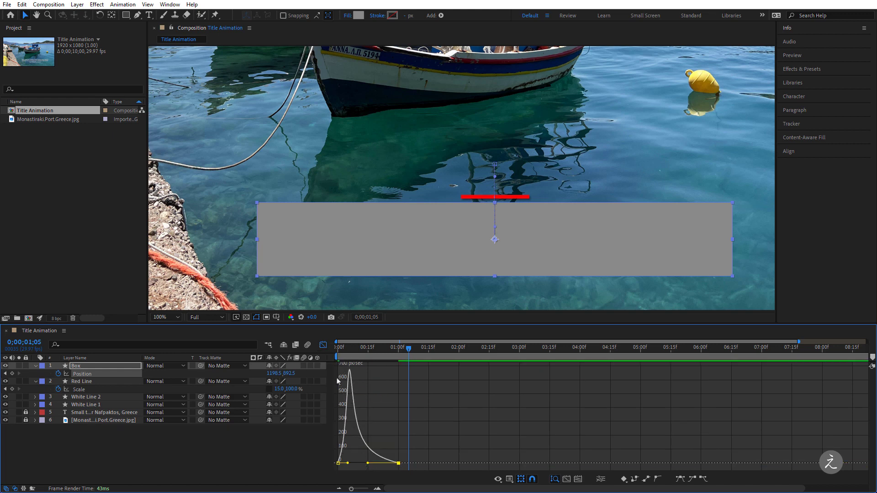
click(323, 346)
Preview the eased Box movement from the first frame
click(359, 351)
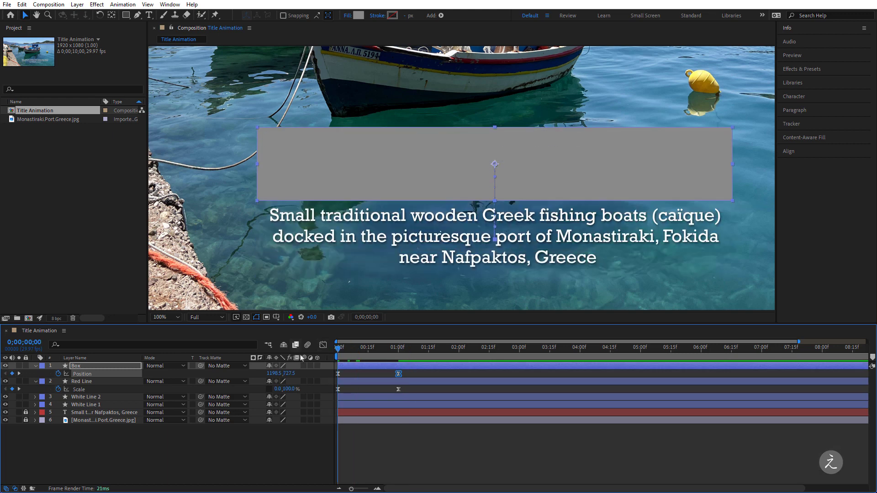
key(space)
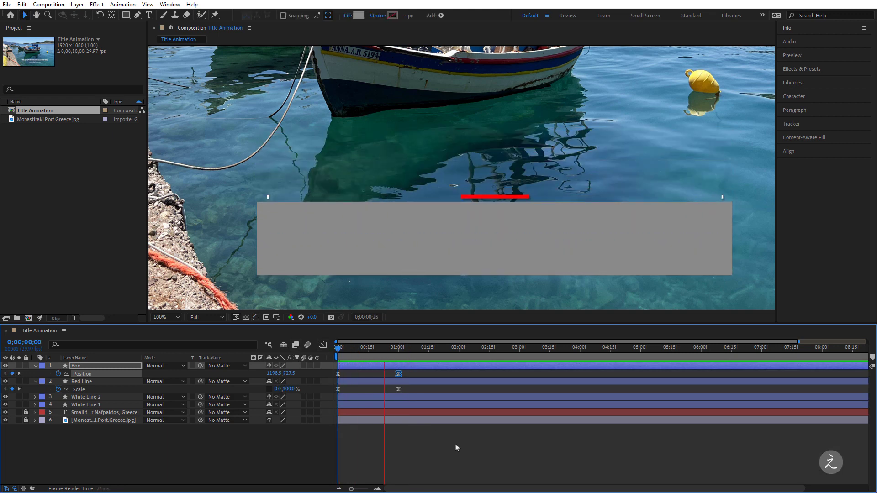
key(space)
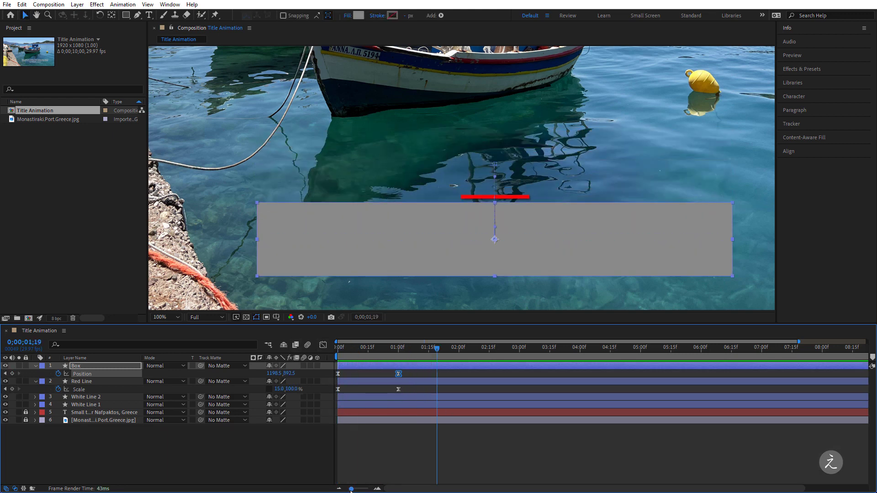
Unlock the caption text layer and set its track matte to the Box layer
drag(350, 489, 356, 490)
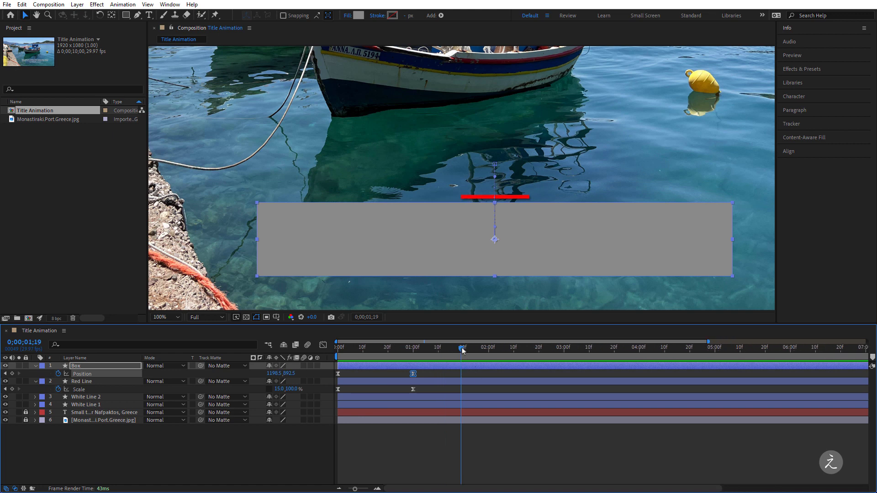
drag(462, 349, 397, 358)
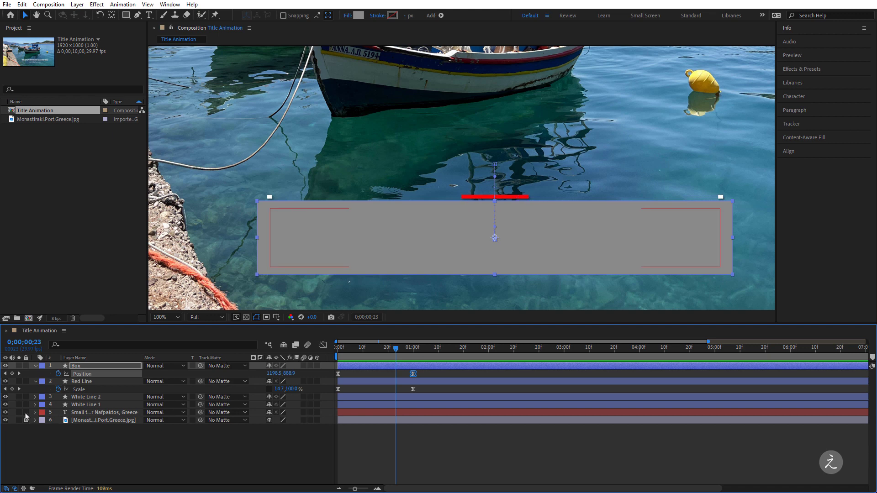
click(108, 414)
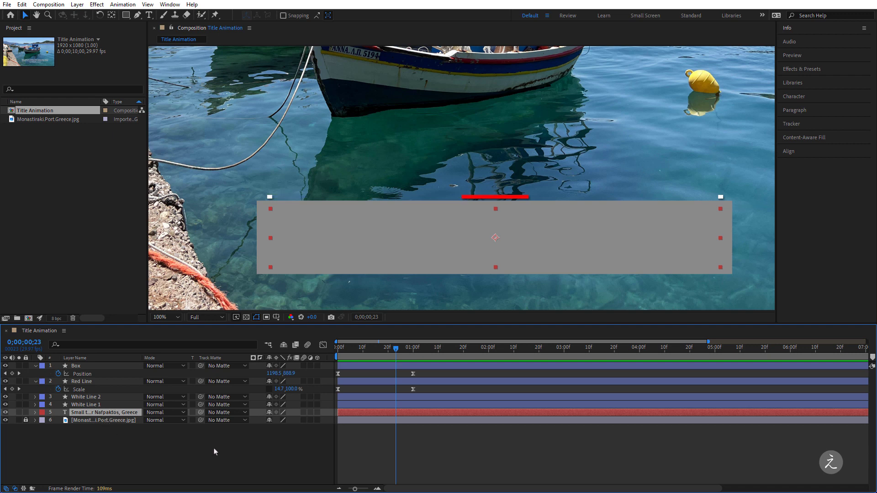
click(245, 413)
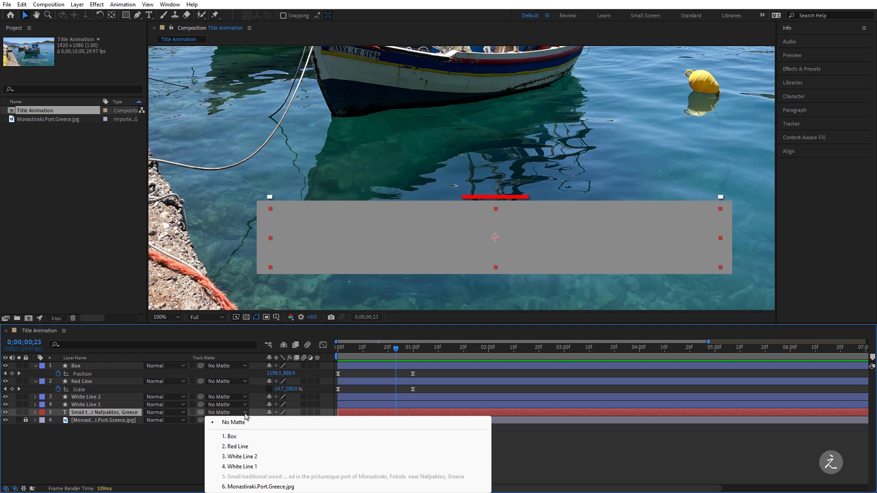
click(255, 436)
Preview the matted caption reveal from the first frame, and show the whole composition at 50%
drag(398, 350, 320, 354)
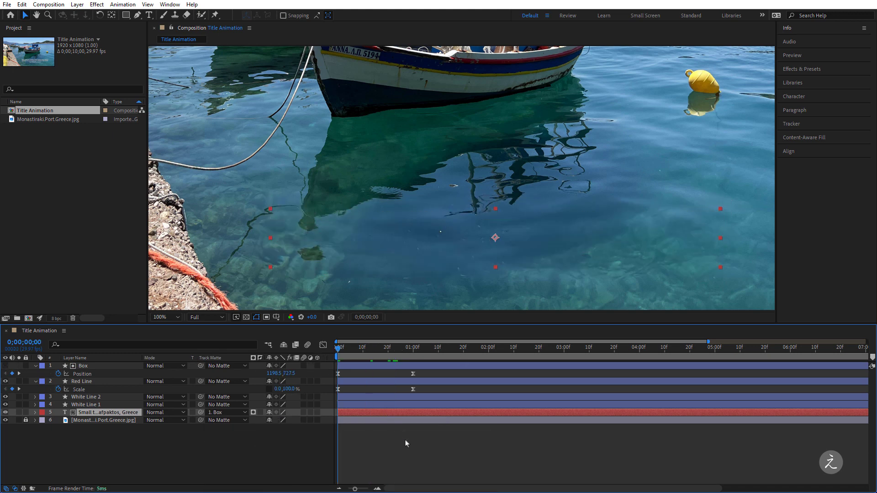
key(space)
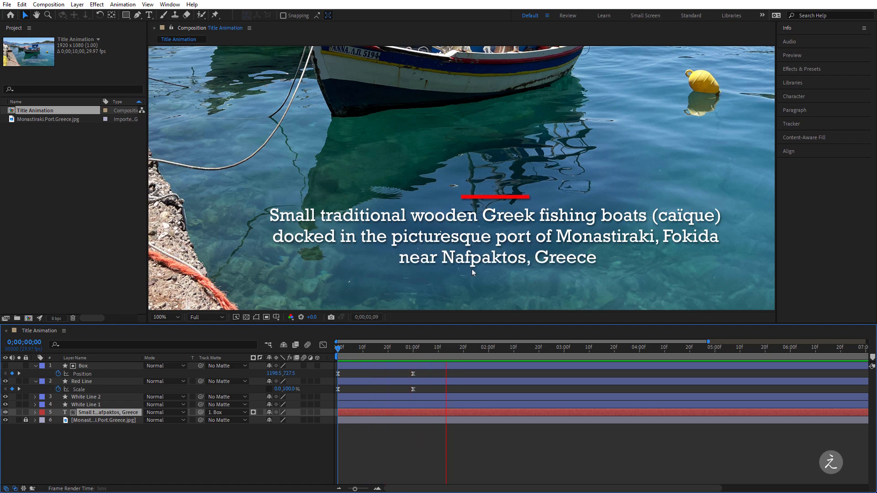
key(space)
scroll(465, 245, down, 2)
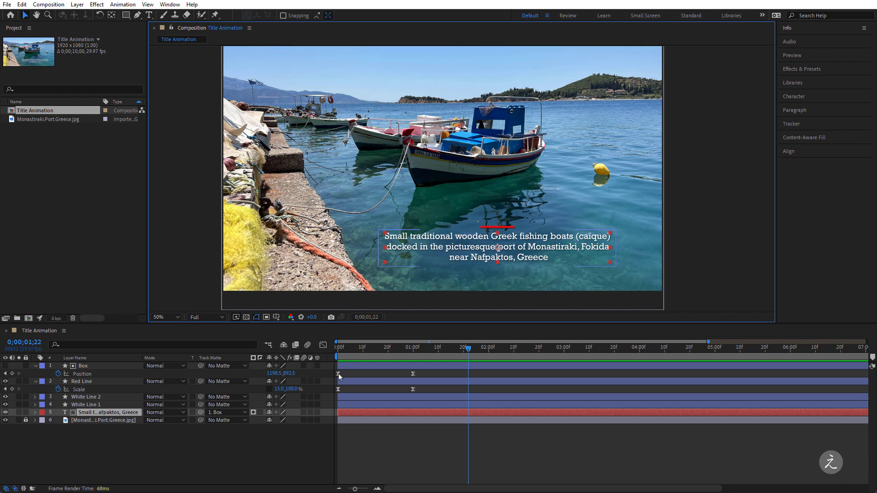
Delay Box's first Position keyframe to frame 10, and preview the caption reveal from the start
drag(338, 376, 364, 377)
key(Home)
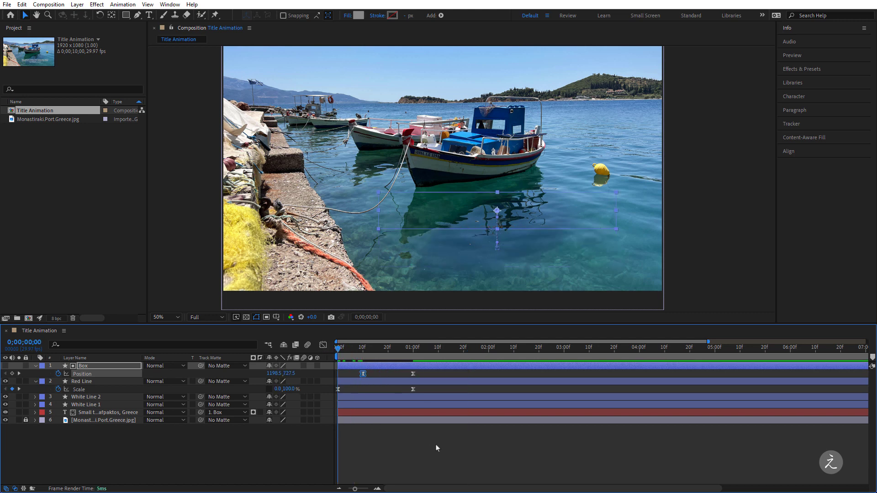
key(space)
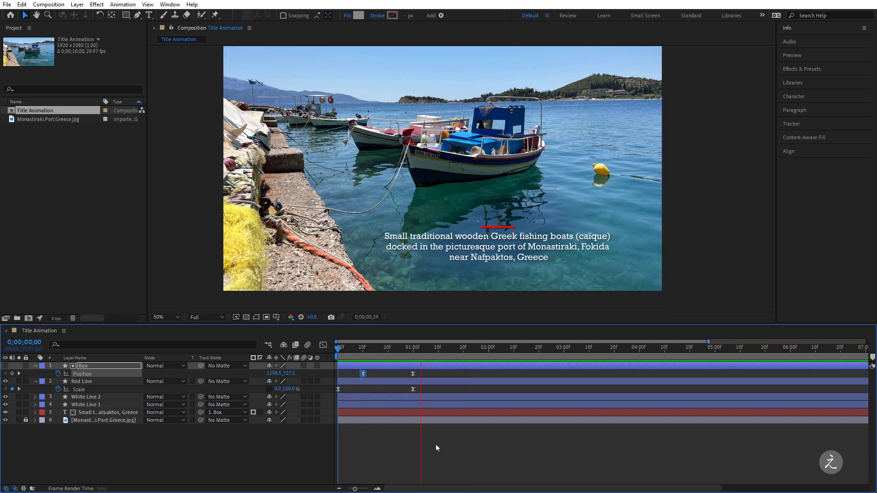
key(space)
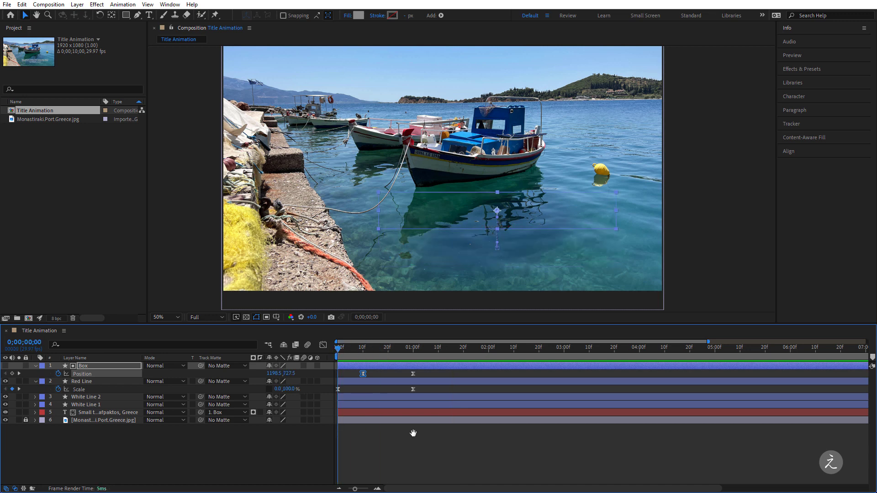
key(space)
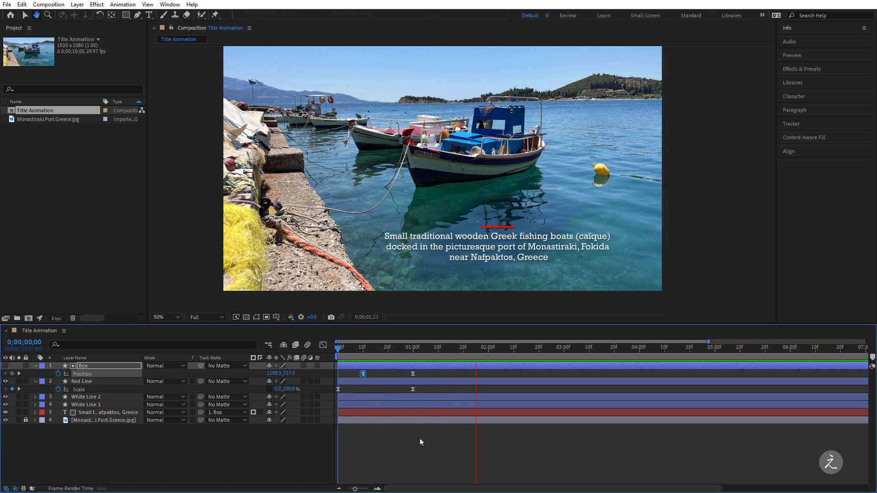
Set the end of the work area at 0;00;01;15, just after the last keyframes
drag(476, 350, 411, 348)
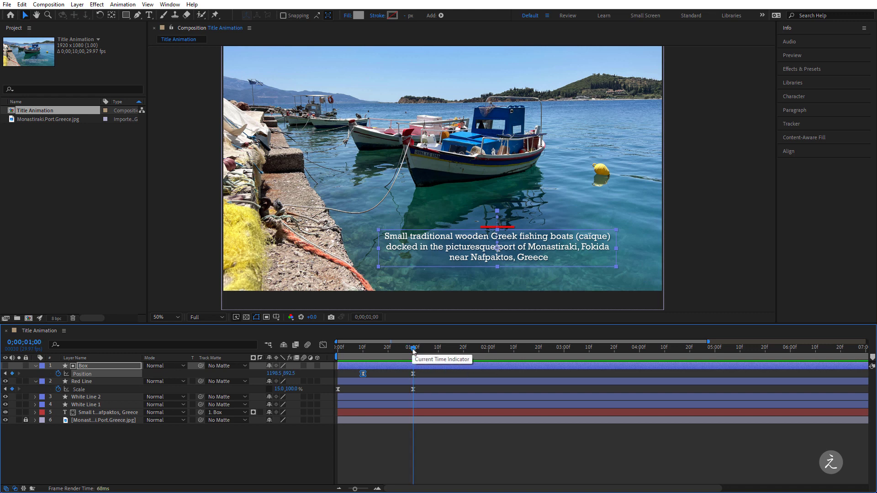
drag(414, 351, 452, 354)
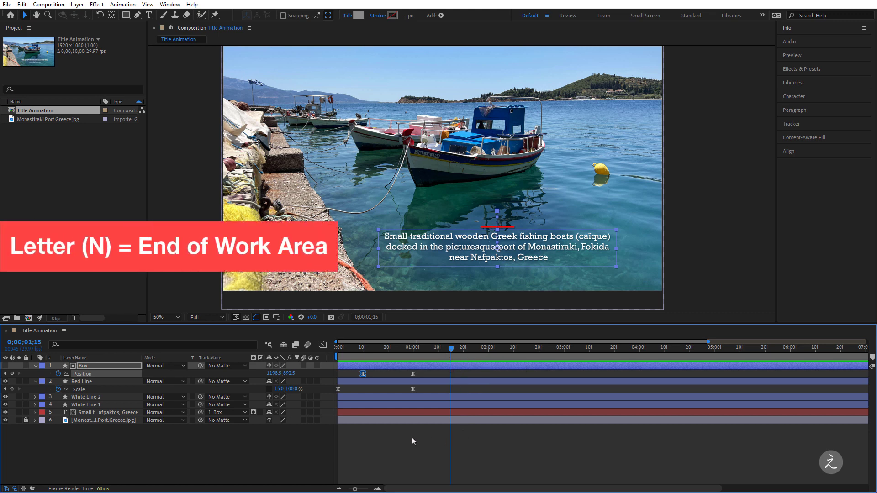
key(n)
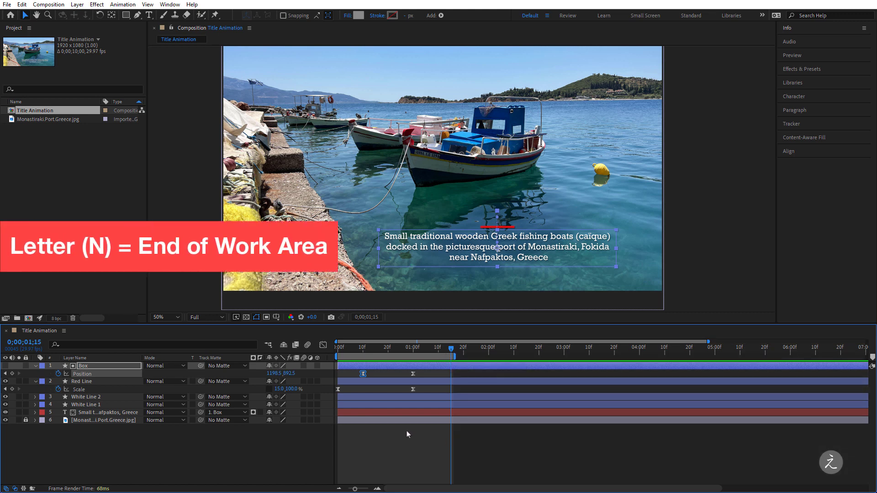
Trim the composition to the work area and preview the trimmed title animation from the first frame
right_click(442, 357)
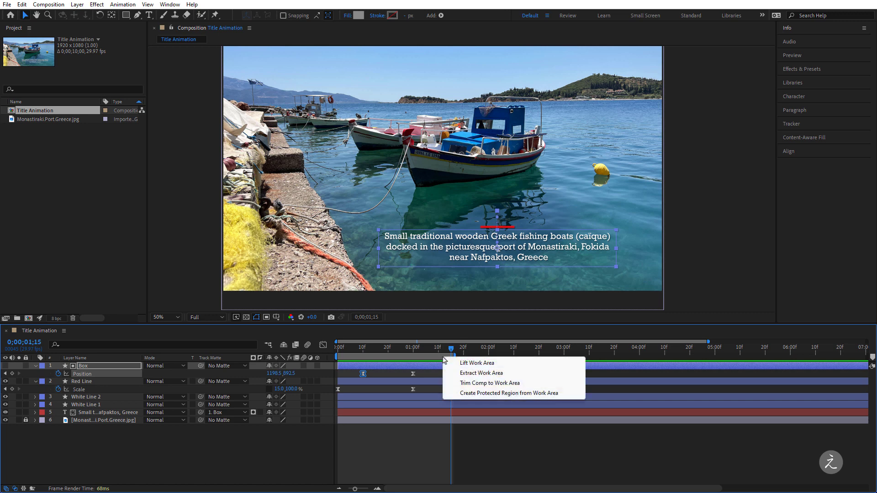
click(455, 384)
key(Home)
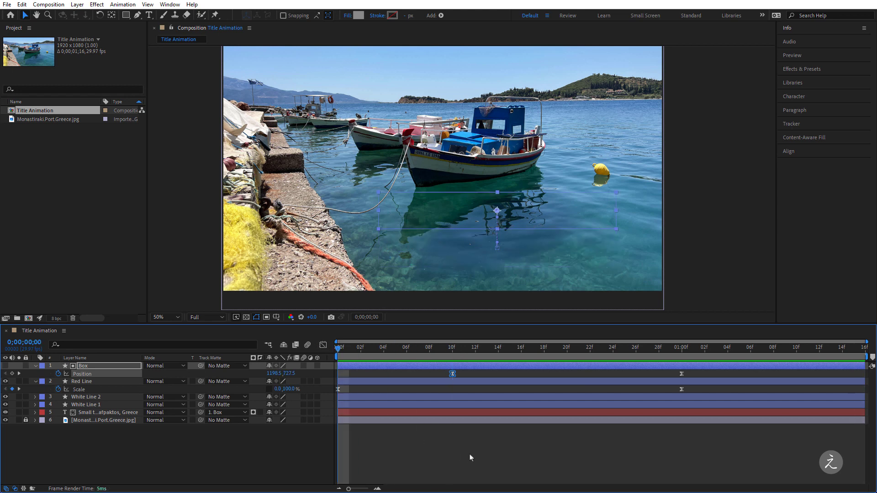
key(space)
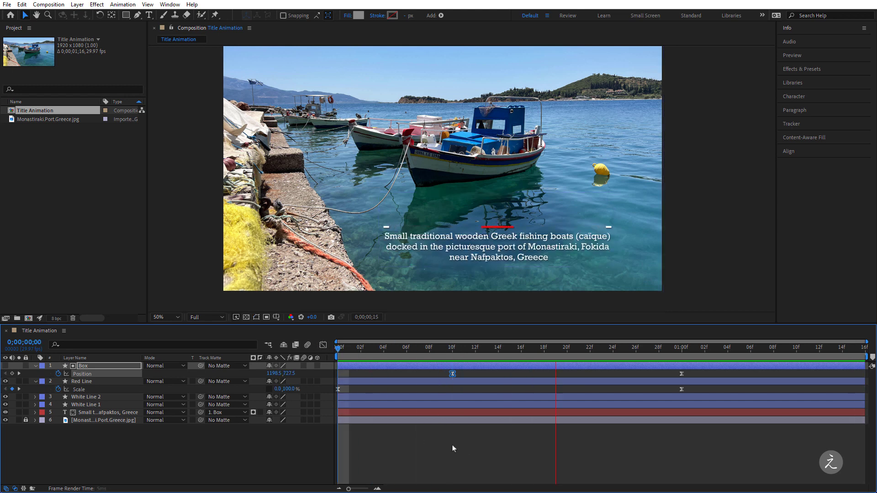